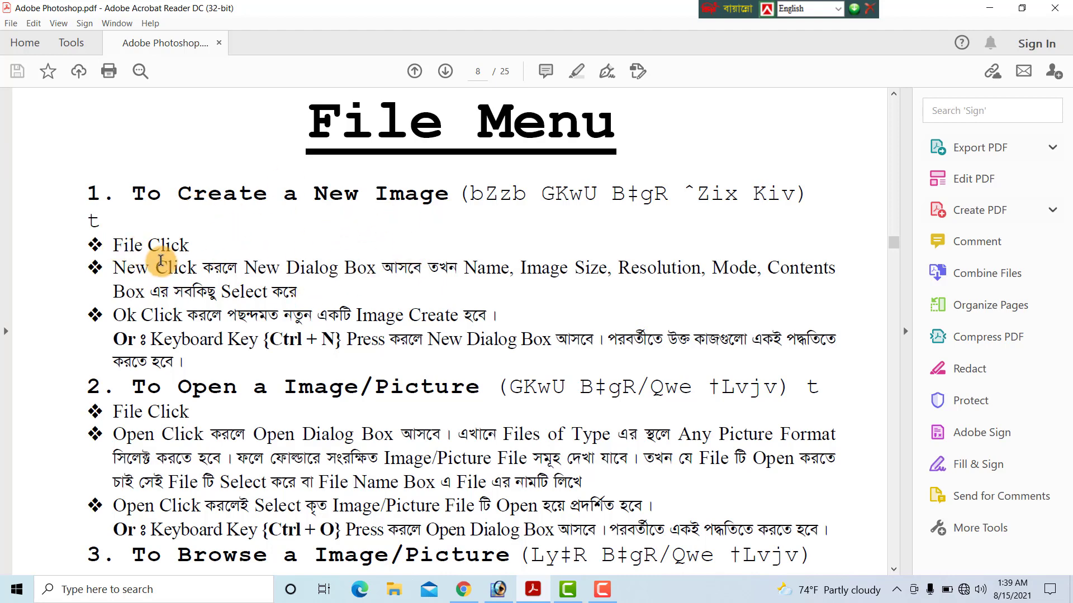
- Read the PDF notes on creating a new image, and open the New image dialog in Adobe Photoshop
{"action": "scroll", "coordinate": [159, 246], "scroll_direction": "down", "scroll_amount": 1}
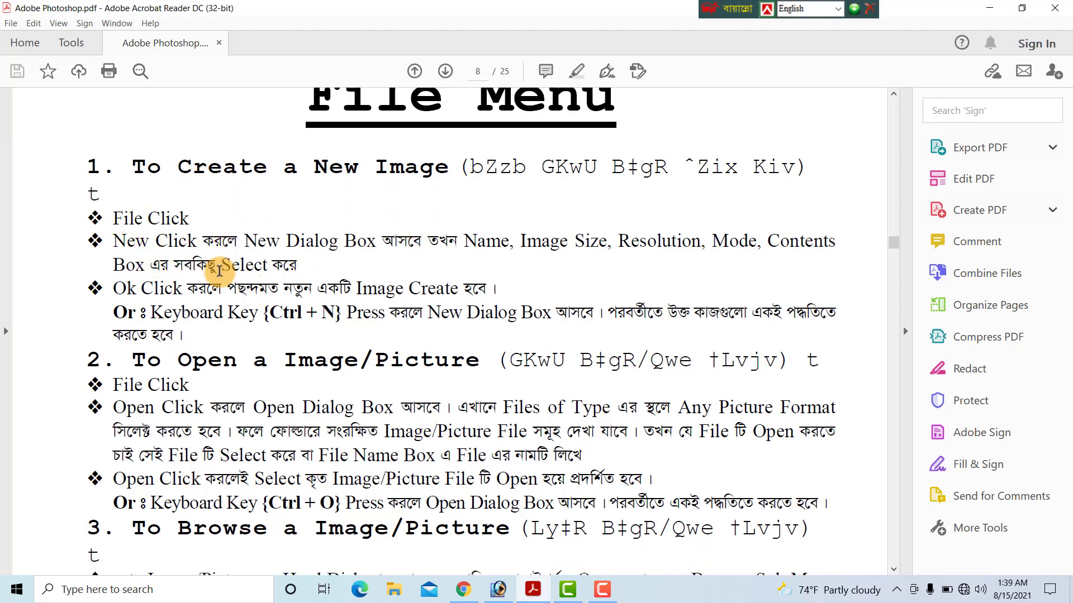
{"action": "left_click", "coordinate": [166, 217]}
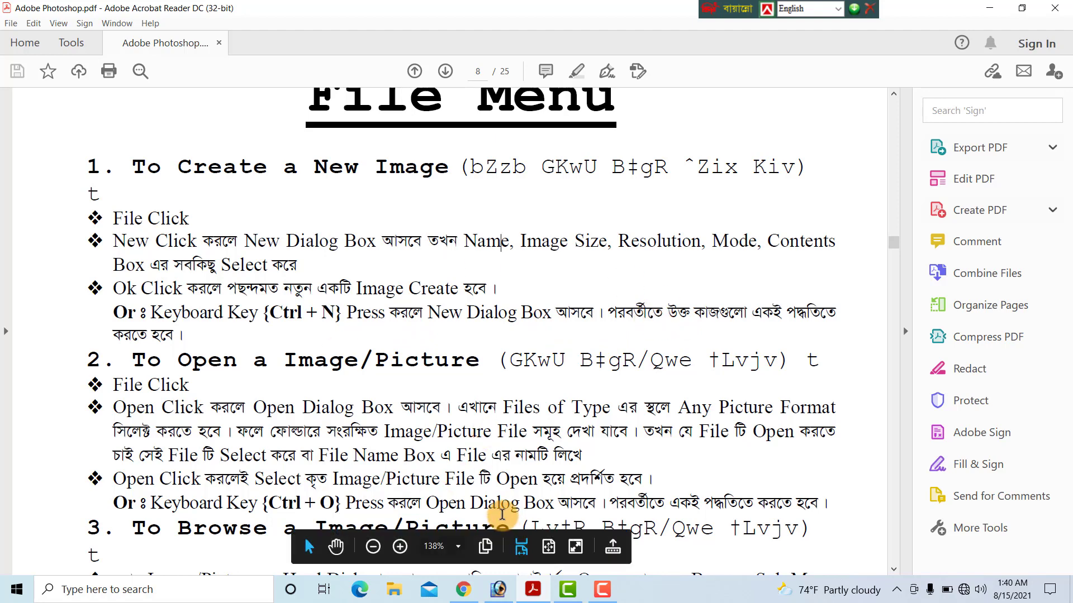
{"action": "left_click", "coordinate": [497, 594]}
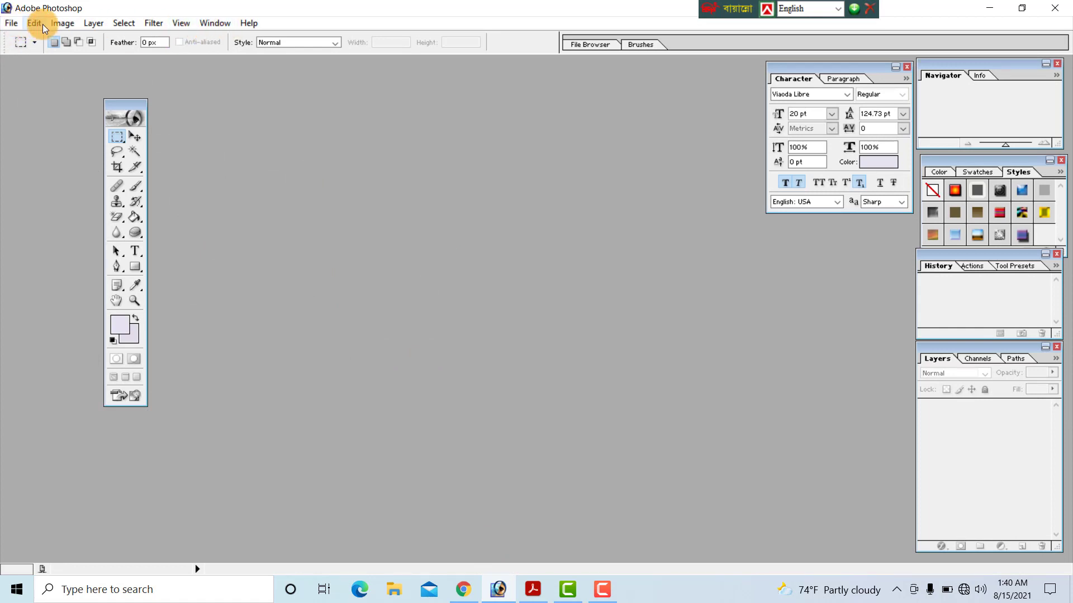
{"action": "left_click", "coordinate": [11, 25]}
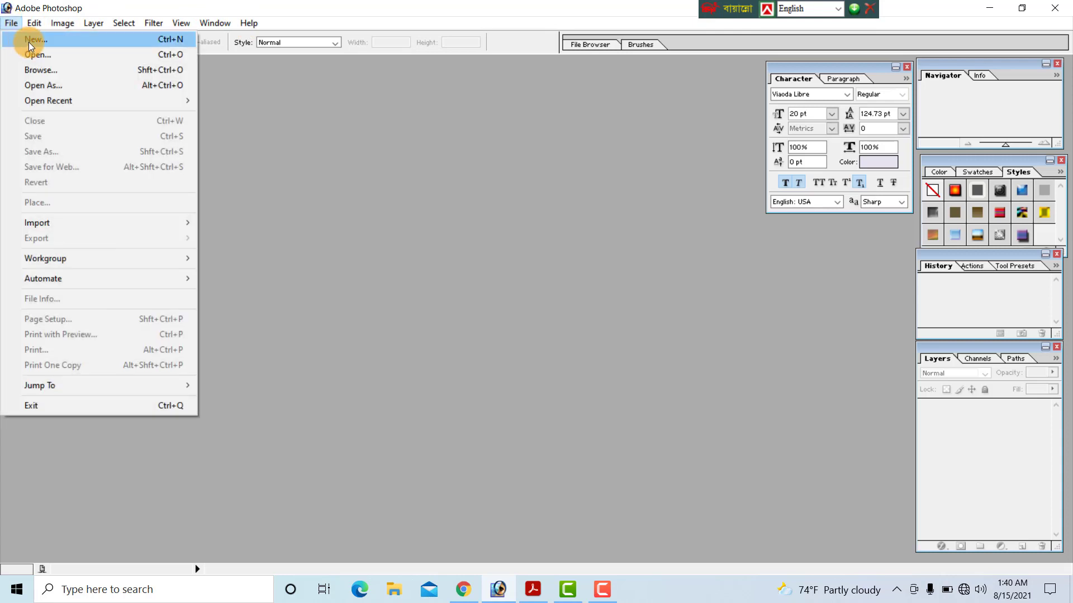
{"action": "left_click", "coordinate": [29, 40]}
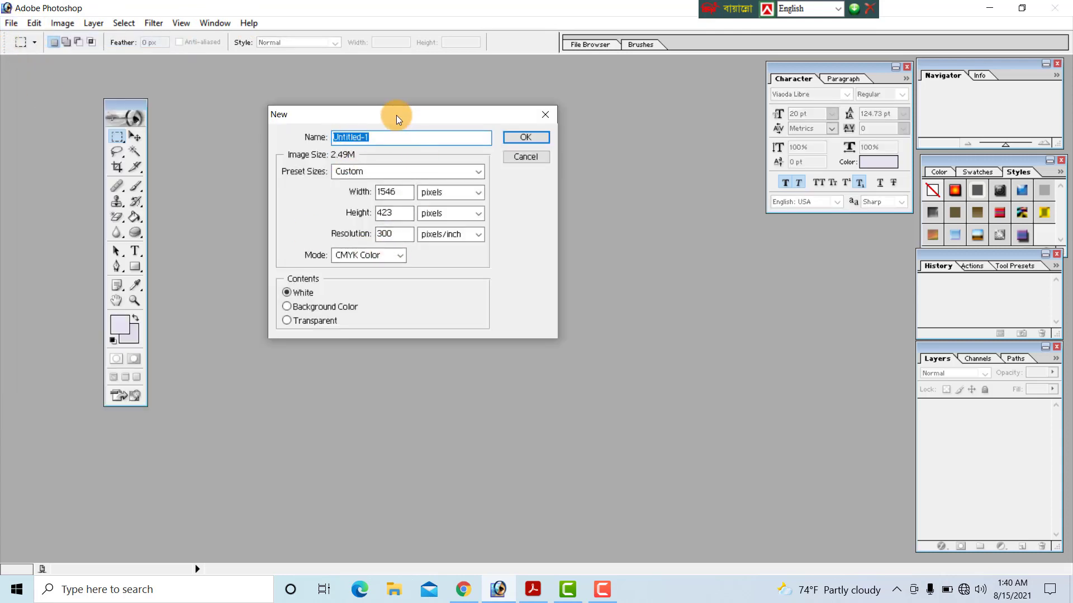
{"action": "left_click_drag", "start_coordinate": [398, 117], "coordinate": [416, 107]}
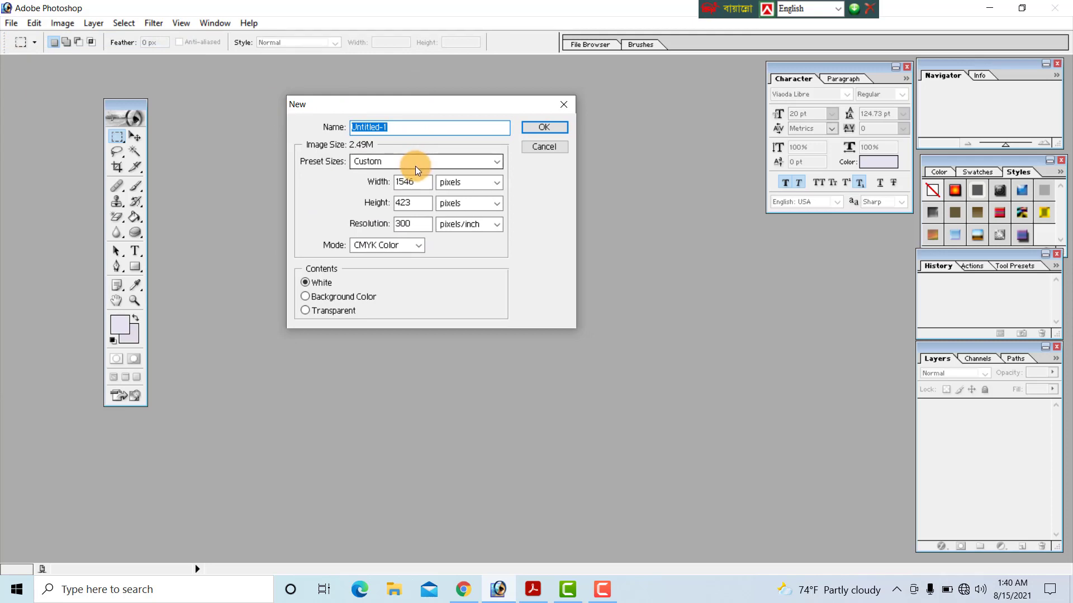
{"action": "left_click", "coordinate": [498, 590]}
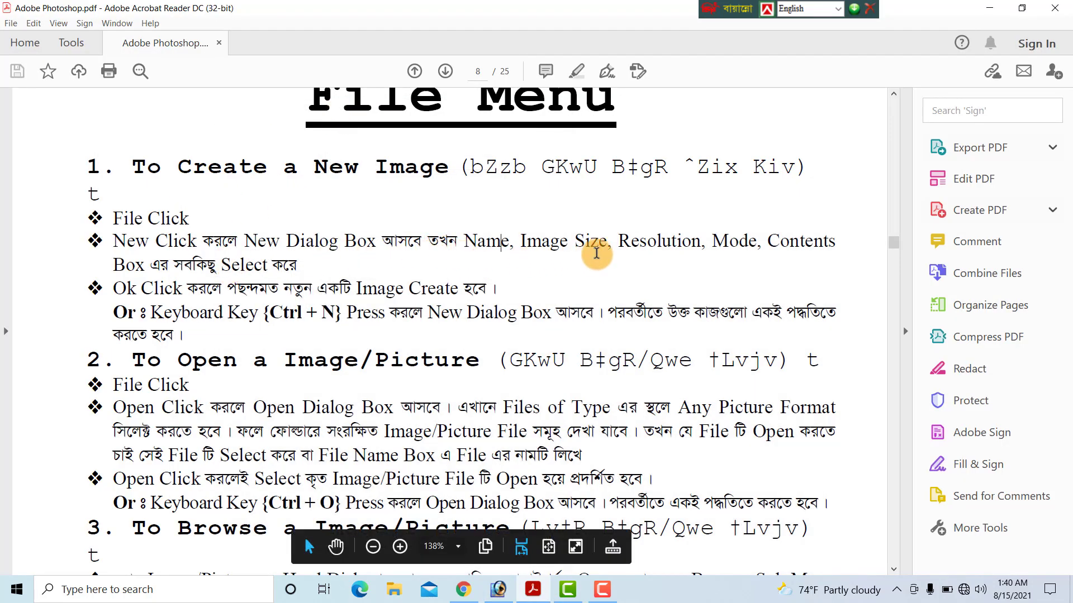
{"action": "left_click", "coordinate": [498, 590]}
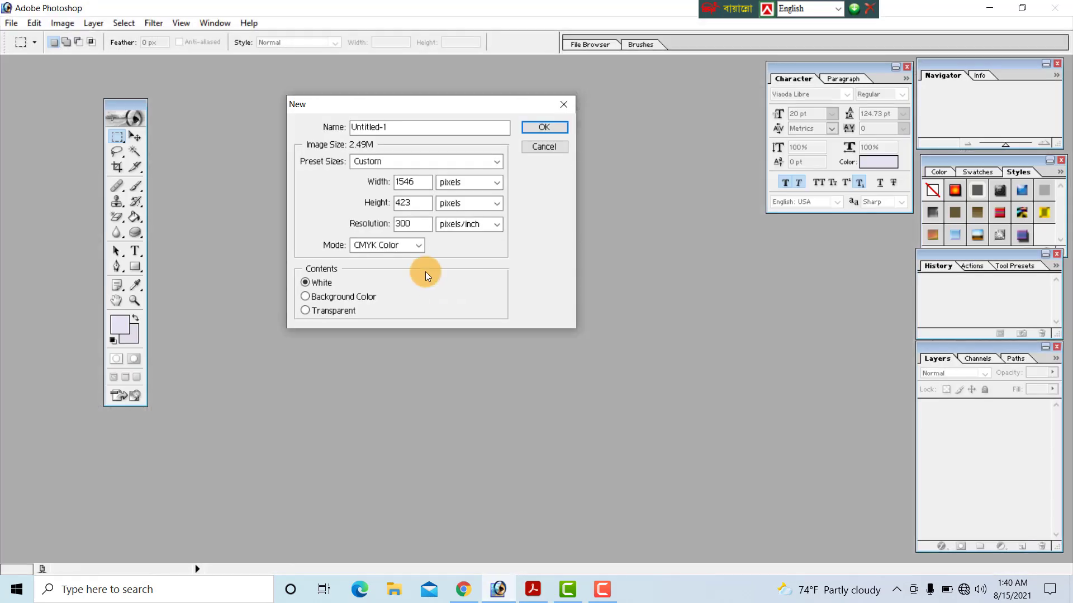
- Name the new image "docoment 1" and choose the 4 x 6 preset size
{"action": "left_click", "coordinate": [385, 163]}
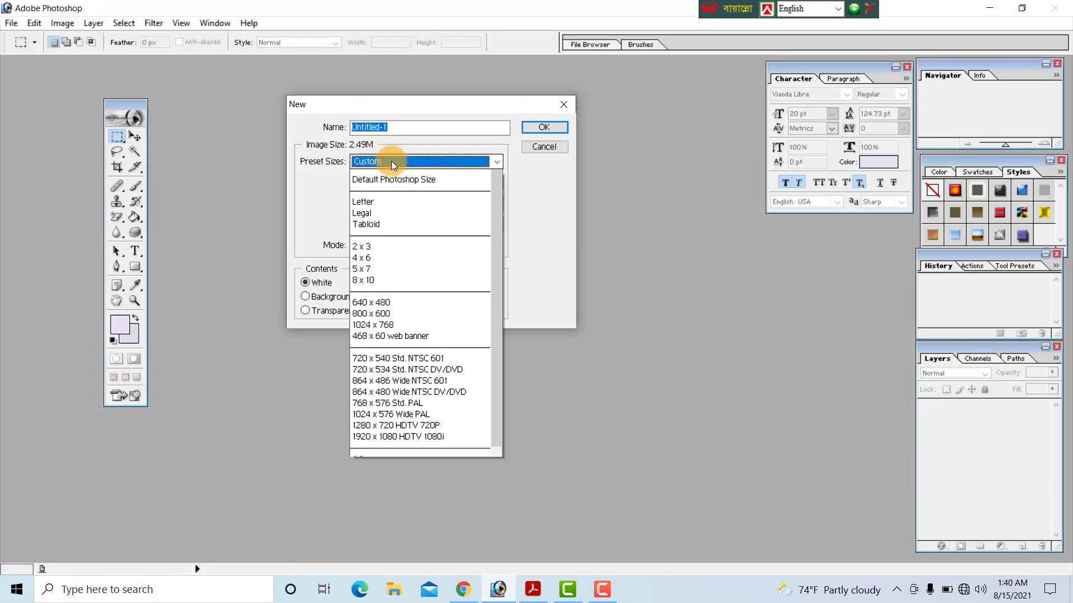
{"action": "left_click", "coordinate": [402, 127]}
{"action": "left_click_drag", "start_coordinate": [401, 127], "coordinate": [272, 127]}
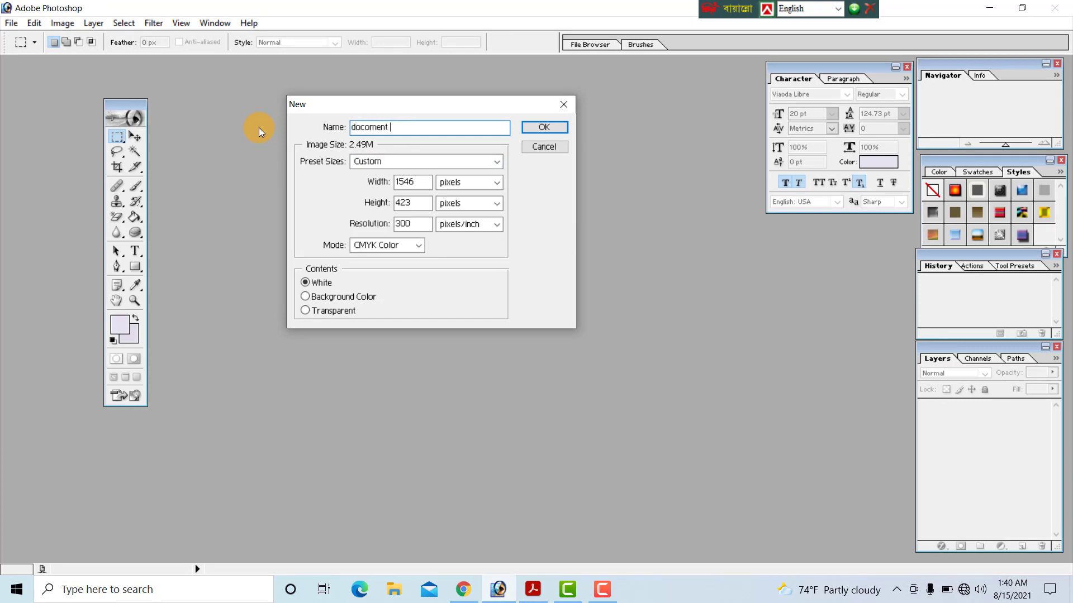
{"action": "left_click", "coordinate": [421, 161]}
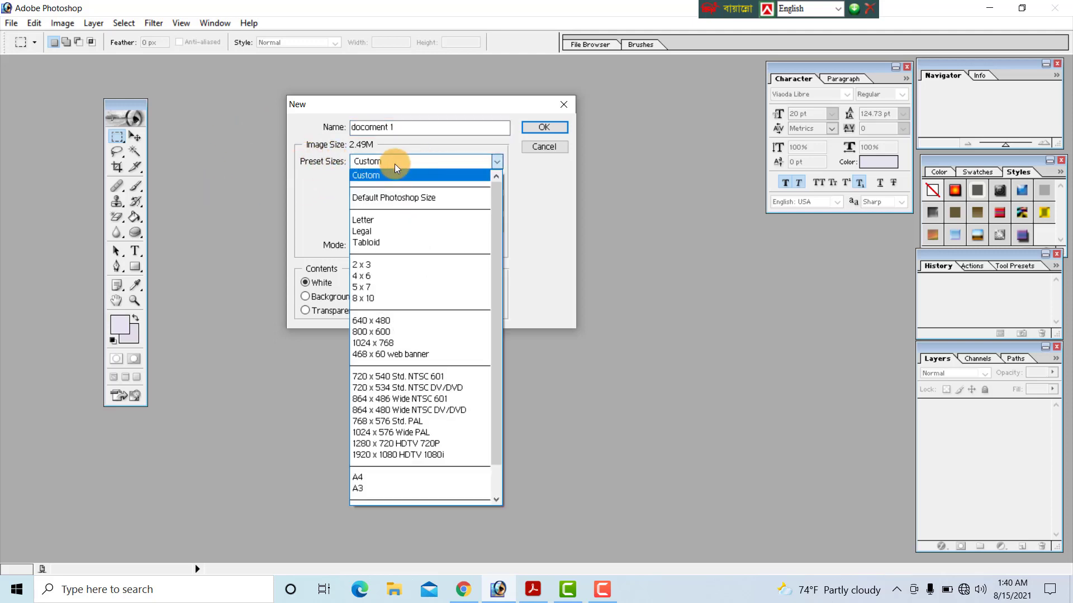
{"action": "left_click", "coordinate": [394, 161]}
{"action": "left_click", "coordinate": [394, 160]}
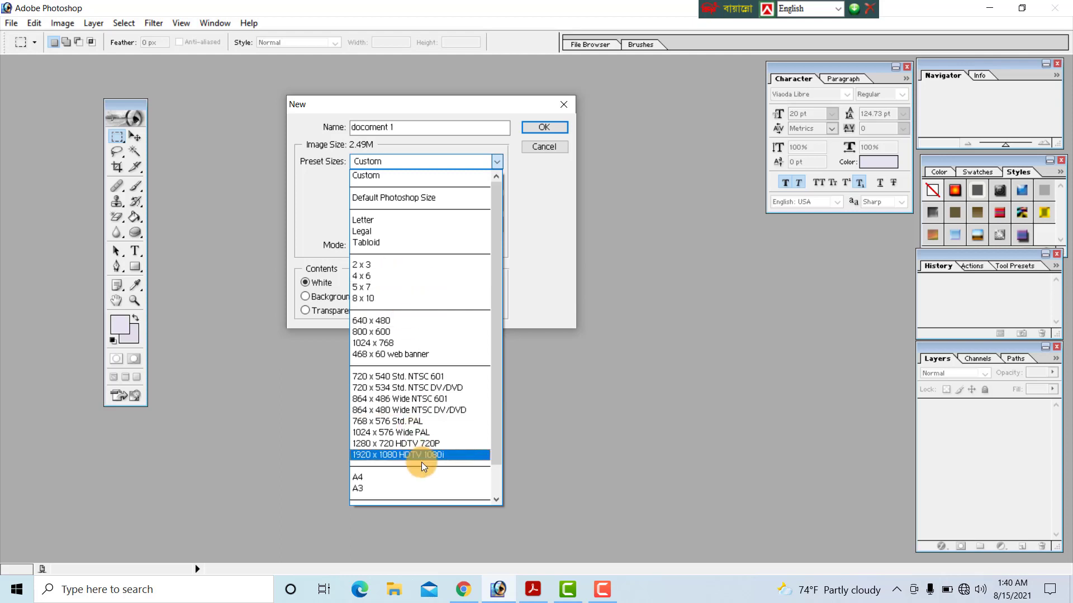
{"action": "left_click", "coordinate": [388, 279]}
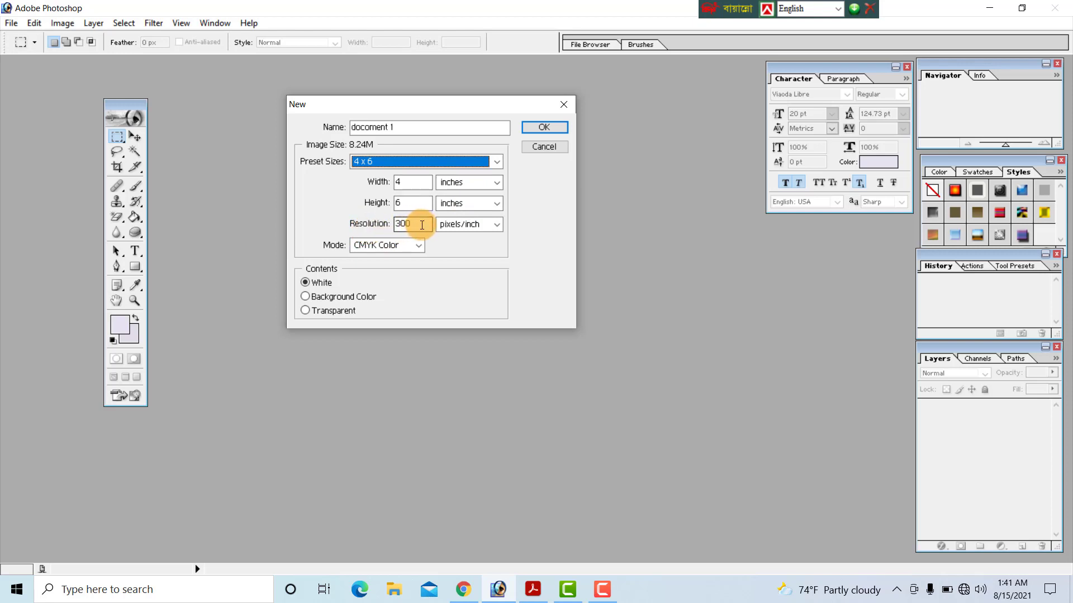
- Create the image with CMYK Color mode and White contents
{"action": "left_click", "coordinate": [393, 245]}
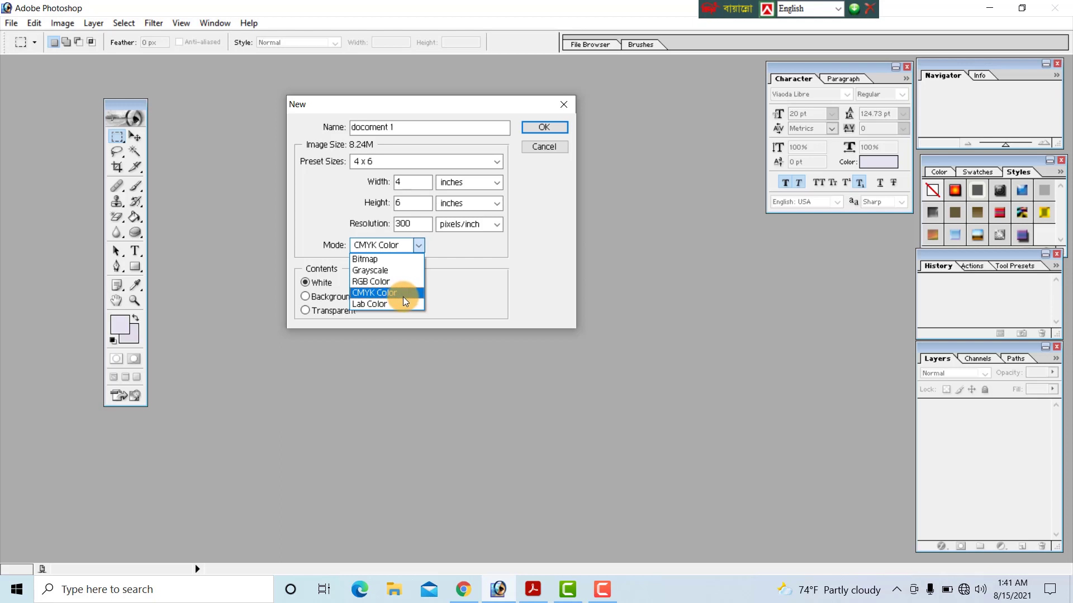
{"action": "left_click", "coordinate": [395, 293]}
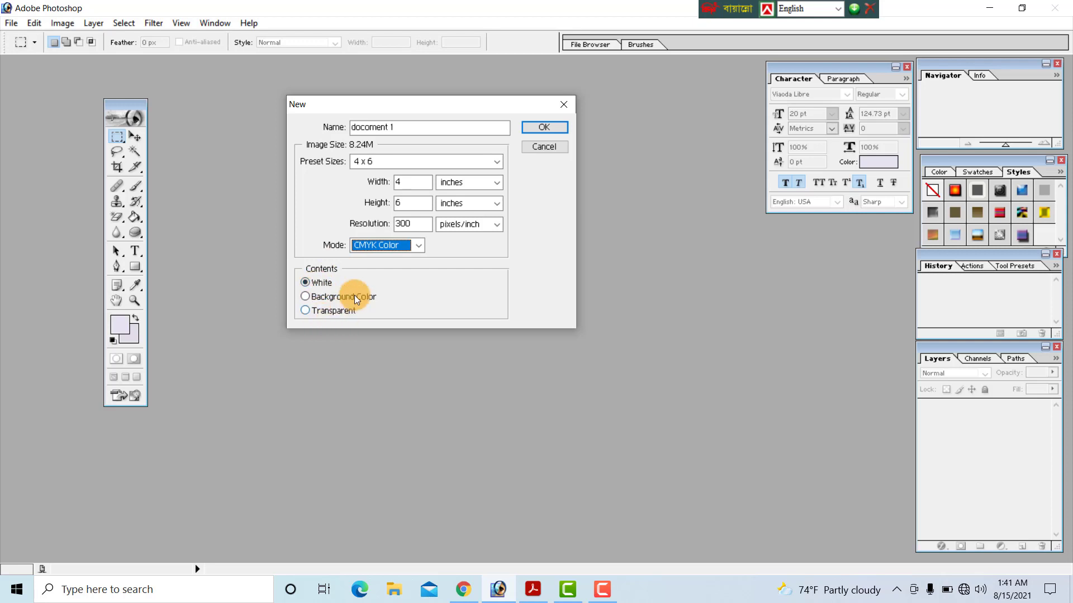
{"action": "left_click", "coordinate": [306, 284]}
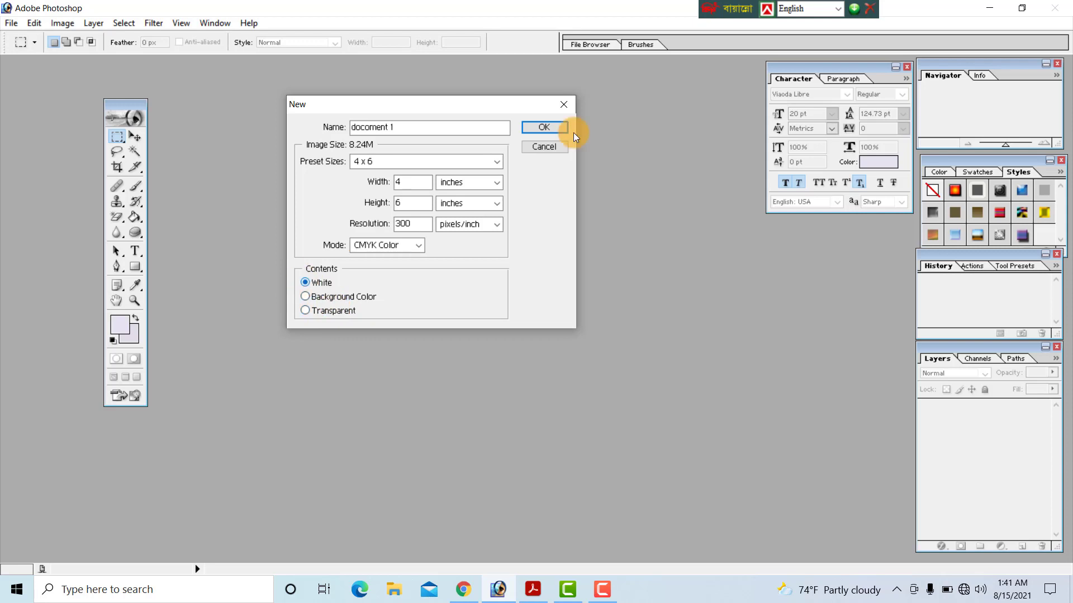
{"action": "left_click", "coordinate": [541, 131]}
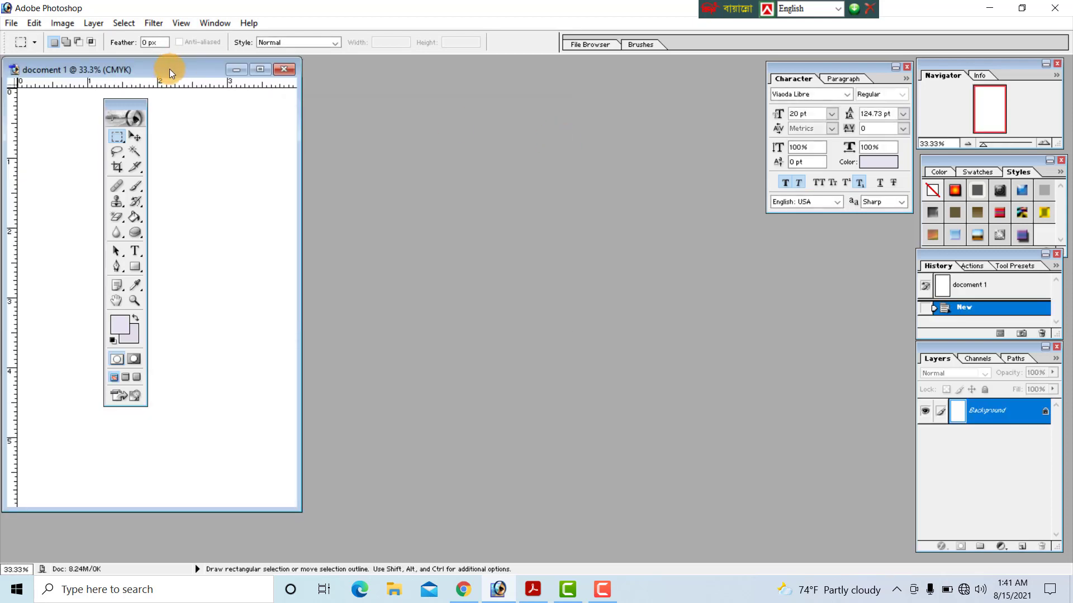
- Move the docoment 1 window toward the middle of the workspace, zoom it out to about 25%, and activate the Move tool
{"action": "left_click_drag", "start_coordinate": [170, 69], "coordinate": [434, 88]}
{"action": "key", "text": "ctrl+minus"}
{"action": "left_click", "coordinate": [134, 137]}
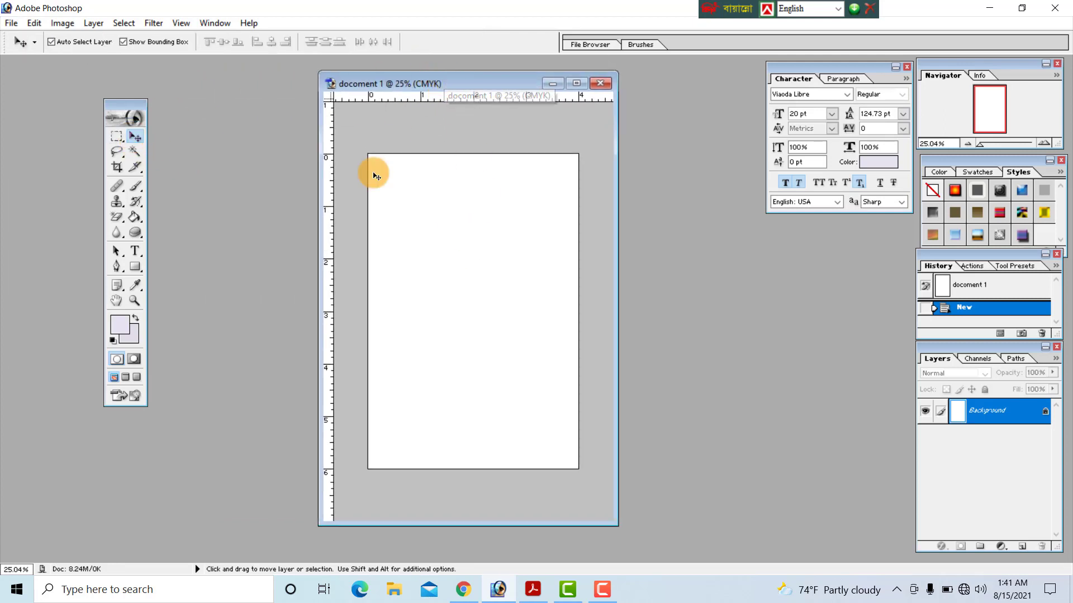
- Consult the PDF notes on opening a picture, and open pexels-photo-1076607.jpeg from the Desktop in Photoshop
{"action": "left_click", "coordinate": [498, 591]}
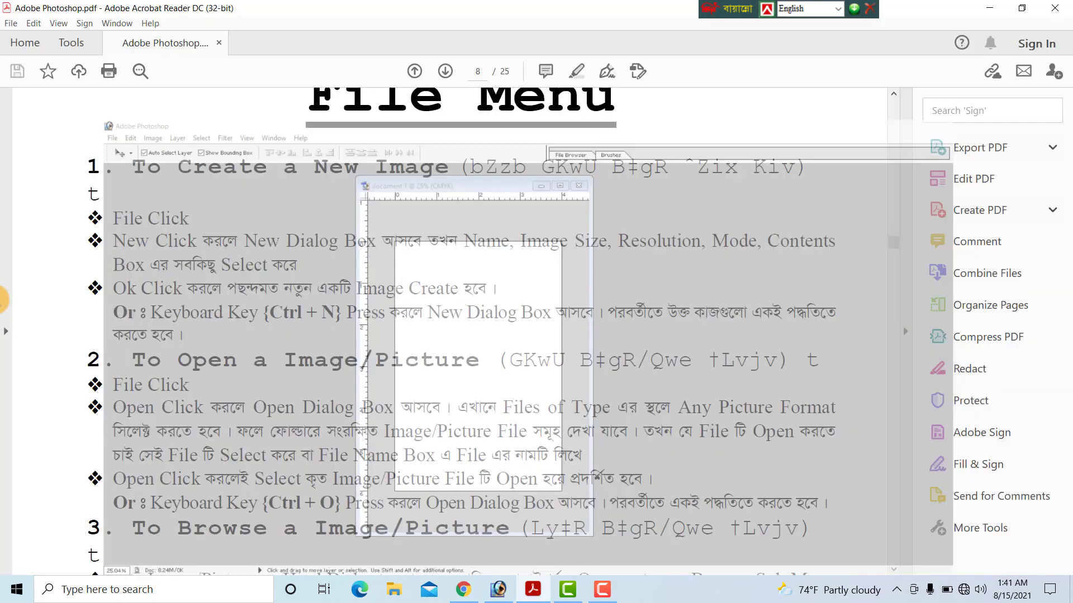
{"action": "scroll", "coordinate": [228, 260], "scroll_direction": "down", "scroll_amount": 3}
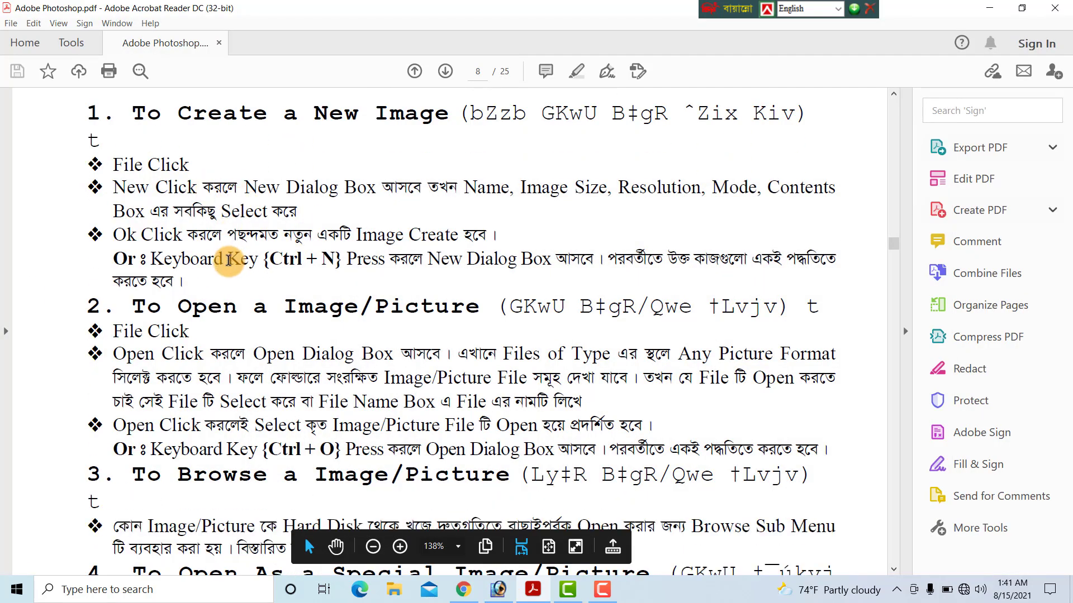
{"action": "scroll", "coordinate": [228, 260], "scroll_direction": "down", "scroll_amount": 1}
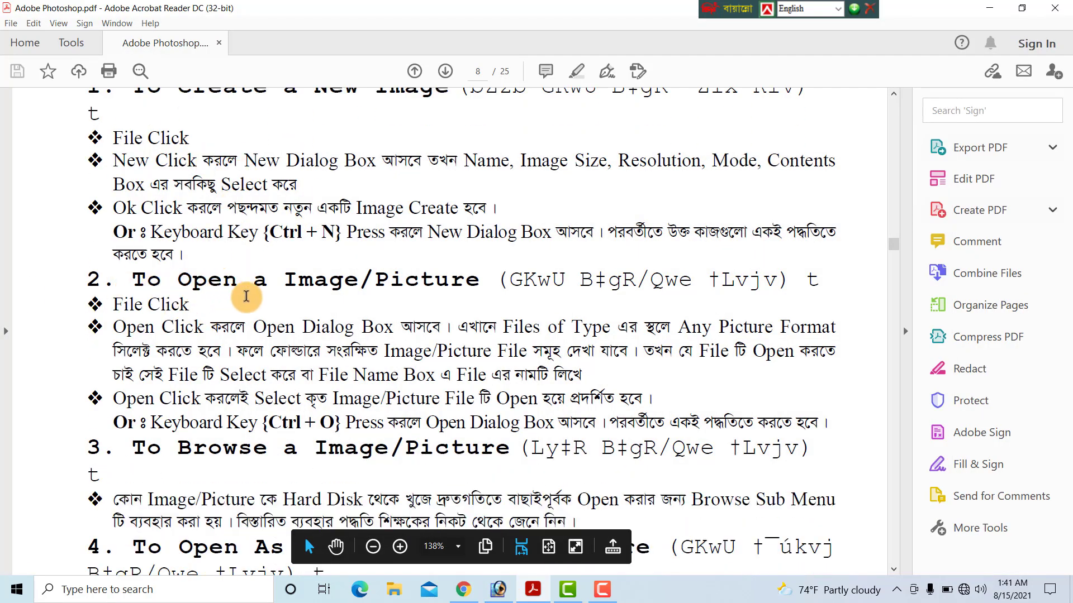
{"action": "scroll", "coordinate": [157, 285], "scroll_direction": "down", "scroll_amount": 1}
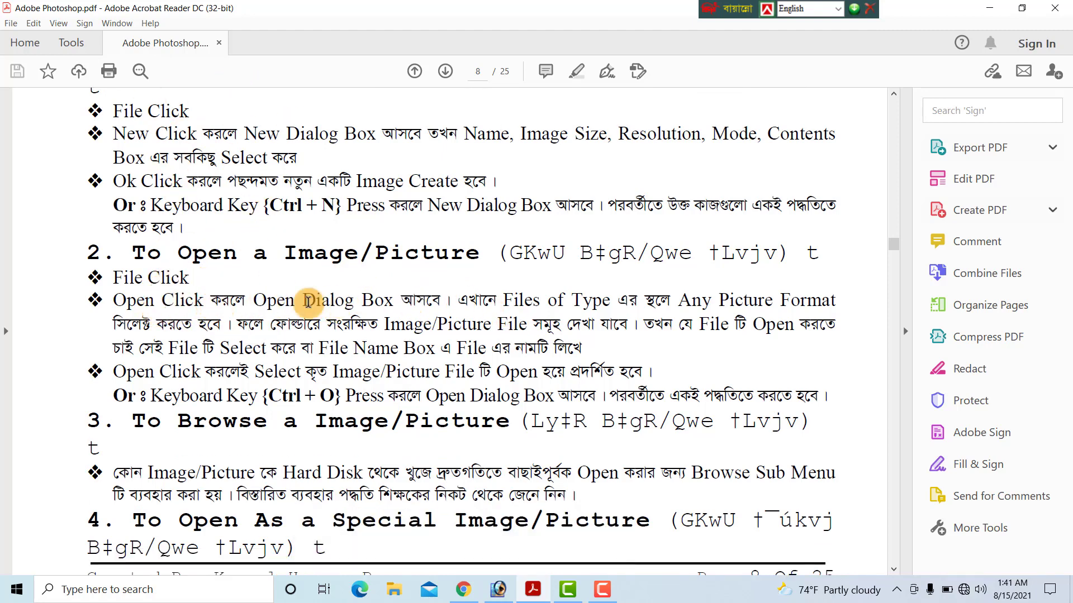
{"action": "left_click", "coordinate": [498, 590]}
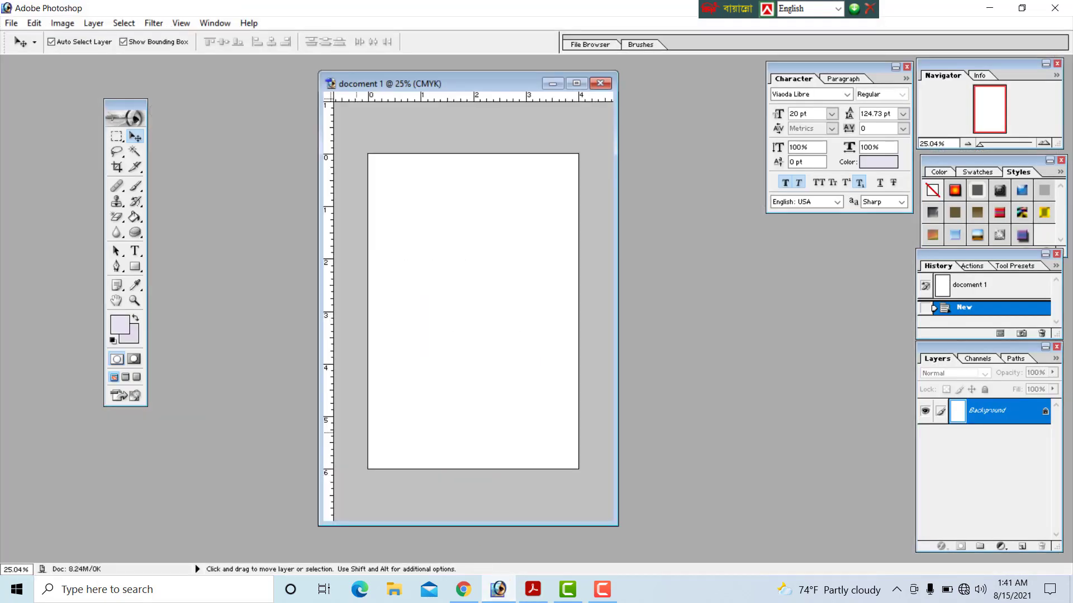
{"action": "left_click", "coordinate": [4, 23]}
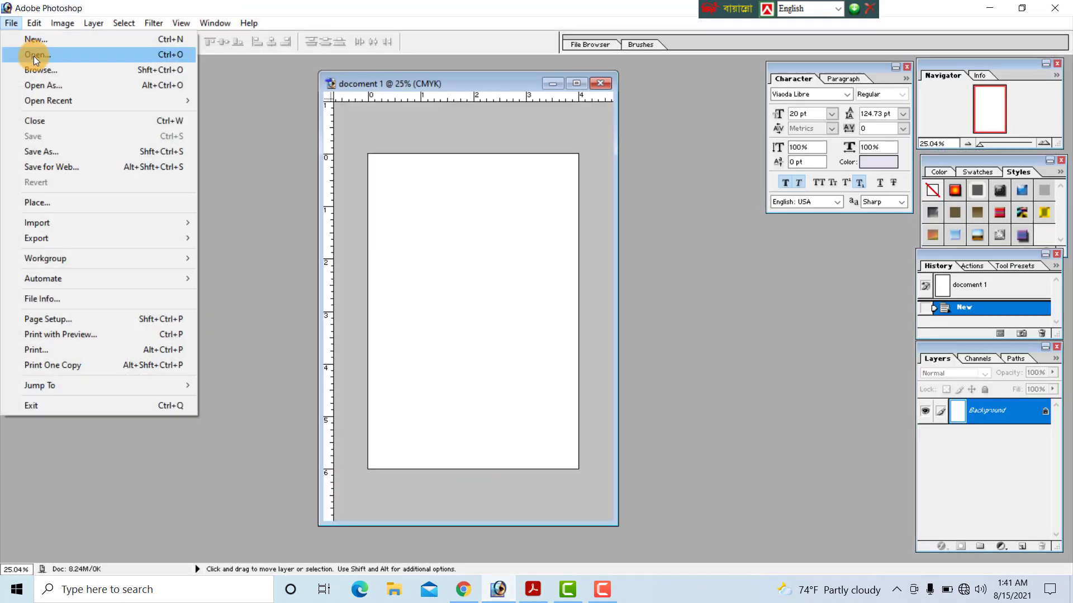
{"action": "left_click", "coordinate": [35, 56]}
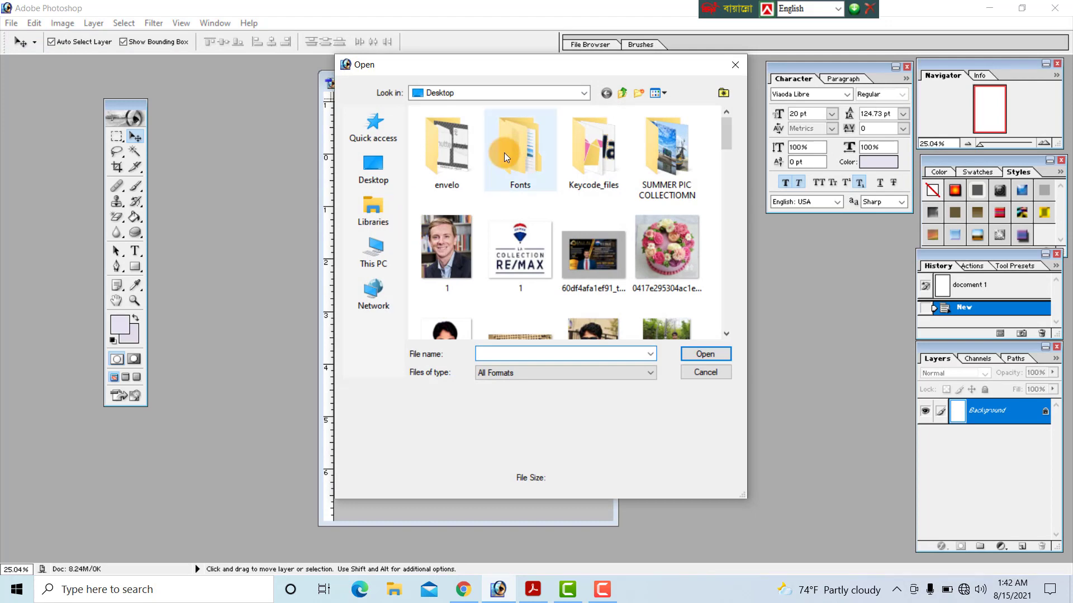
{"action": "left_click_drag", "start_coordinate": [481, 65], "coordinate": [491, 60]}
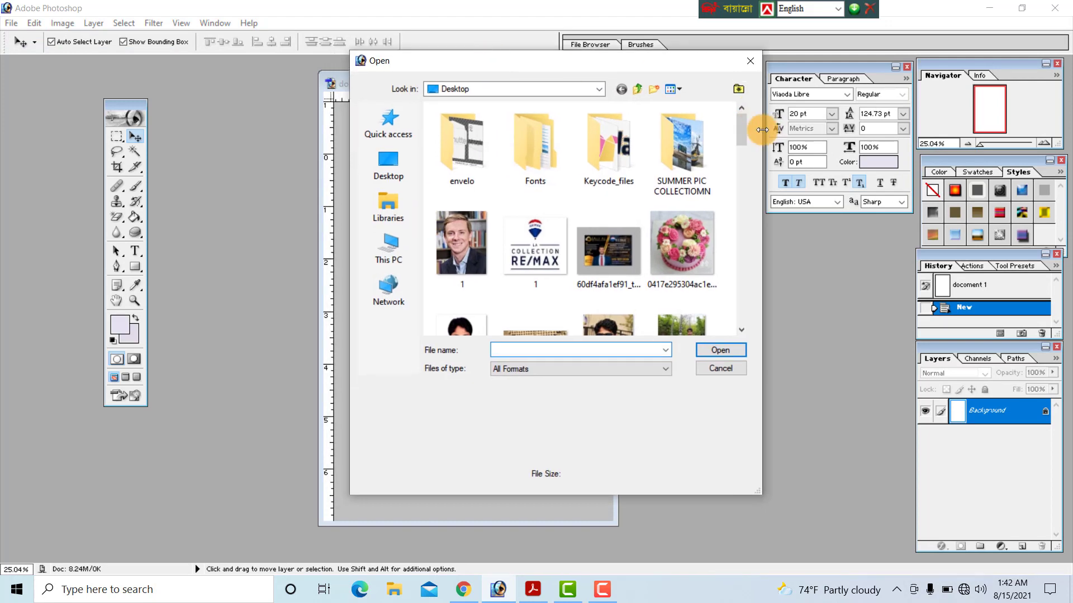
{"action": "left_click_drag", "start_coordinate": [741, 133], "coordinate": [743, 252]}
{"action": "double_click", "coordinate": [534, 259]}
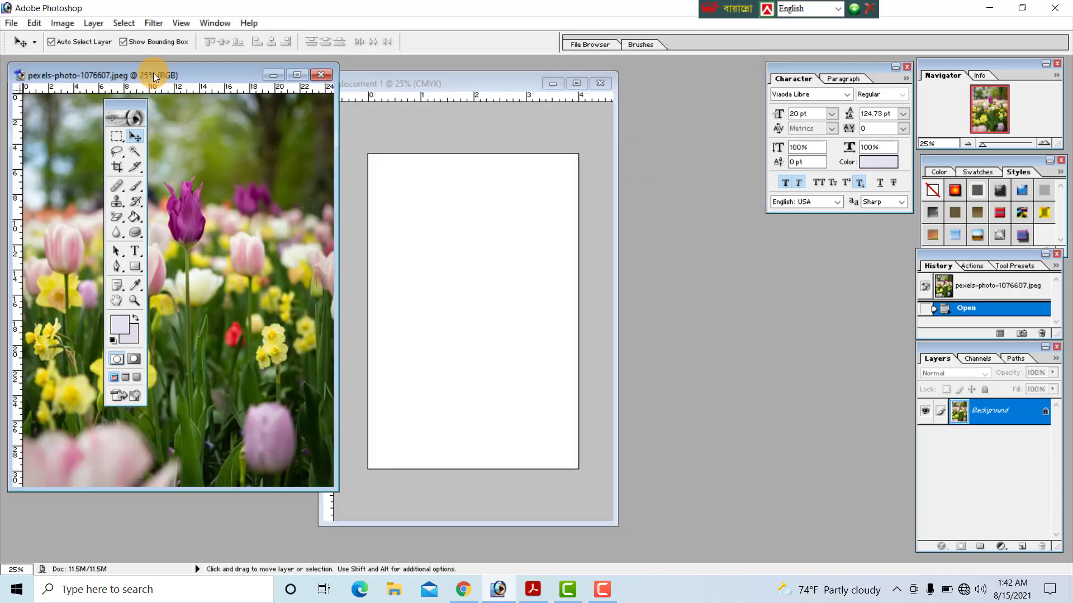
- Arrange the docoment 1 and pexels-photo-1076607.jpeg windows side by side without overlap
{"action": "left_click_drag", "start_coordinate": [155, 77], "coordinate": [696, 154]}
{"action": "left_click_drag", "start_coordinate": [448, 82], "coordinate": [308, 72]}
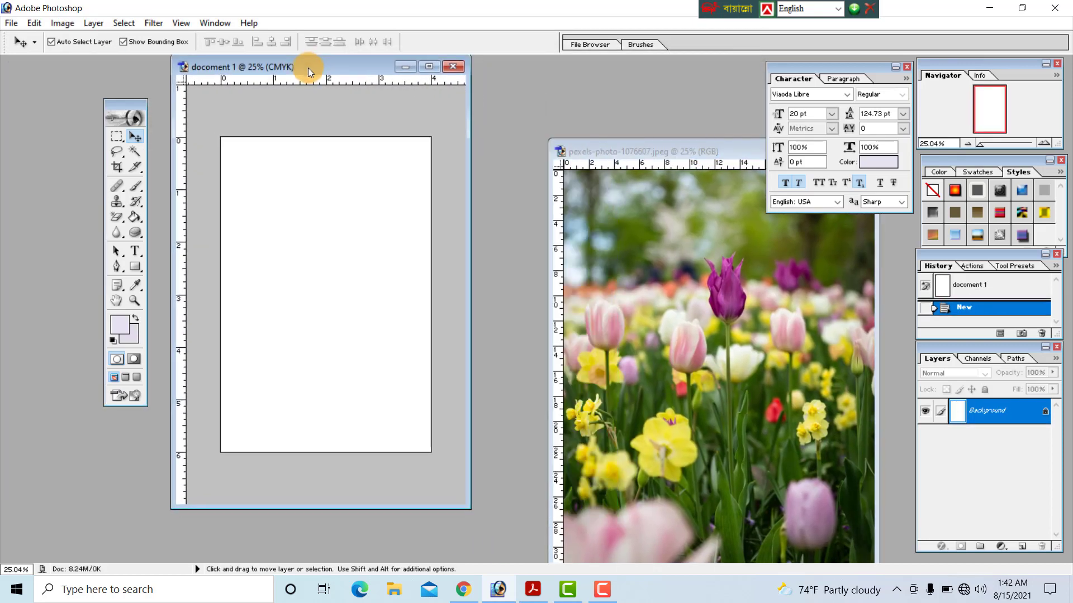
{"action": "left_click_drag", "start_coordinate": [607, 147], "coordinate": [563, 102]}
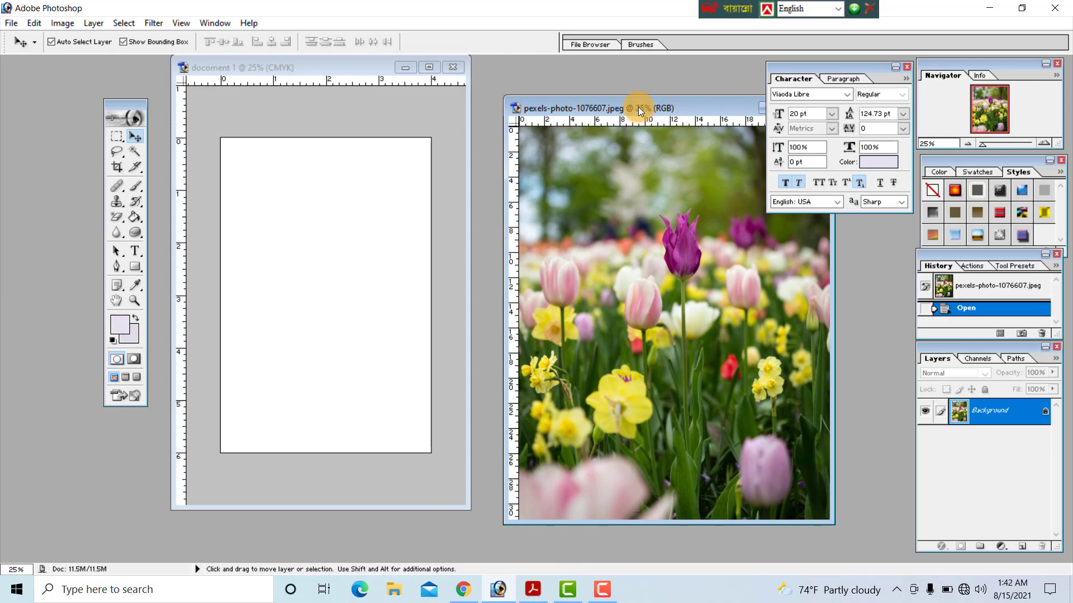
{"action": "left_click_drag", "start_coordinate": [640, 112], "coordinate": [621, 93]}
- Open the portrait photo of the man in sunglasses from the Desktop, and close its window again
{"action": "double_click", "coordinate": [475, 151]}
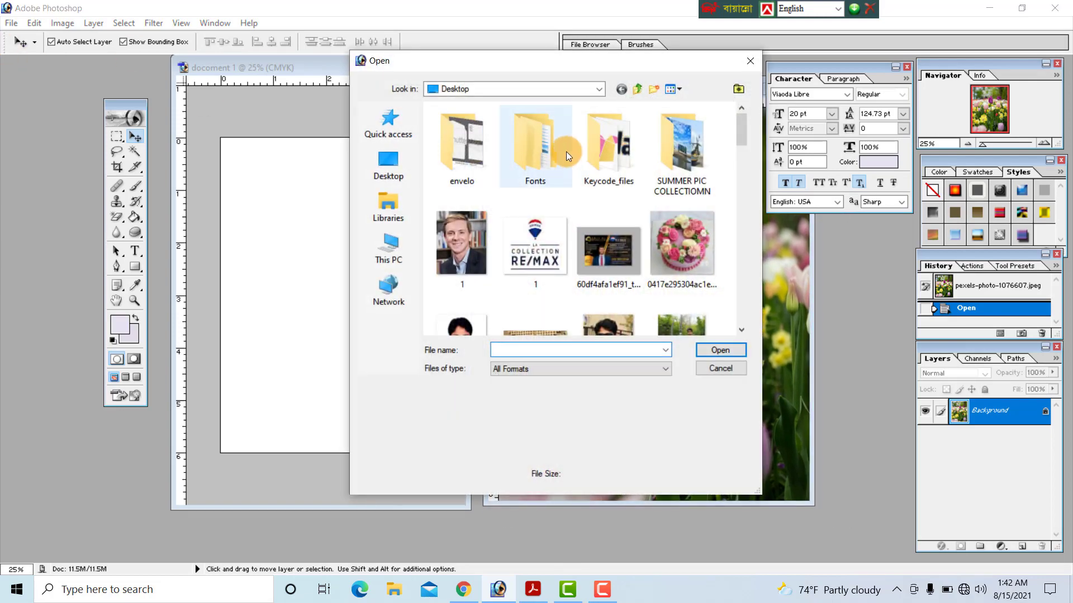
{"action": "key", "text": "Escape"}
{"action": "left_click", "coordinate": [11, 23]}
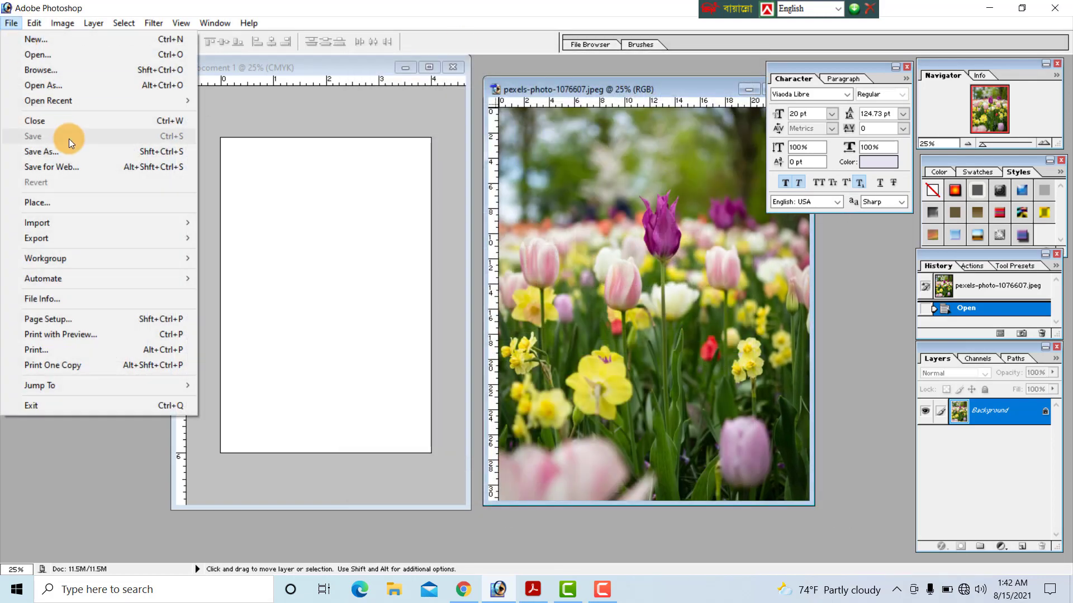
{"action": "left_click", "coordinate": [54, 53]}
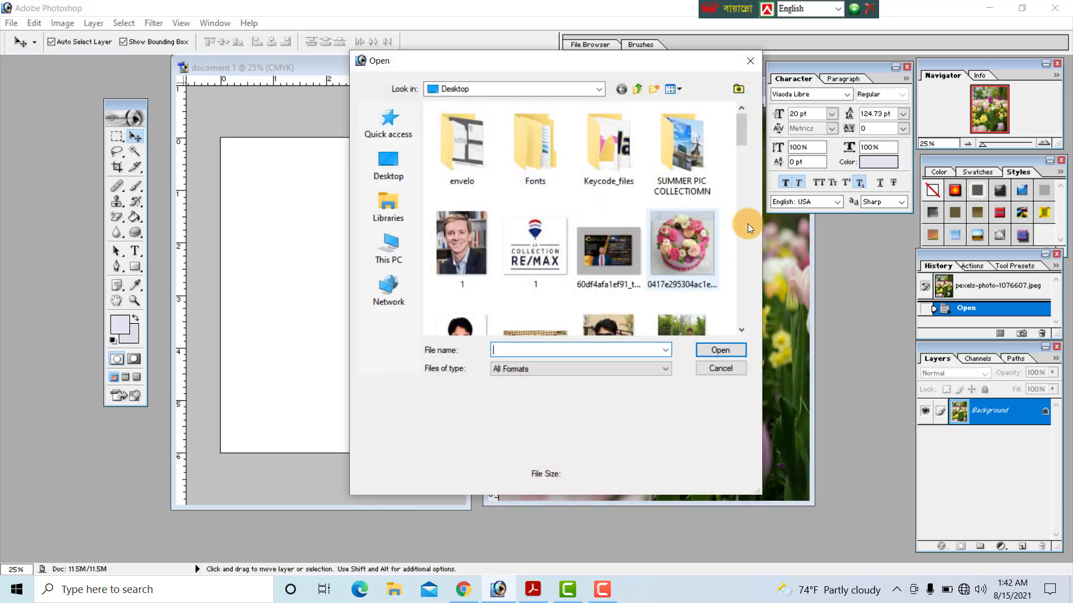
{"action": "left_click_drag", "start_coordinate": [741, 126], "coordinate": [743, 155]}
{"action": "scroll", "coordinate": [743, 155], "scroll_direction": "down", "scroll_amount": 2}
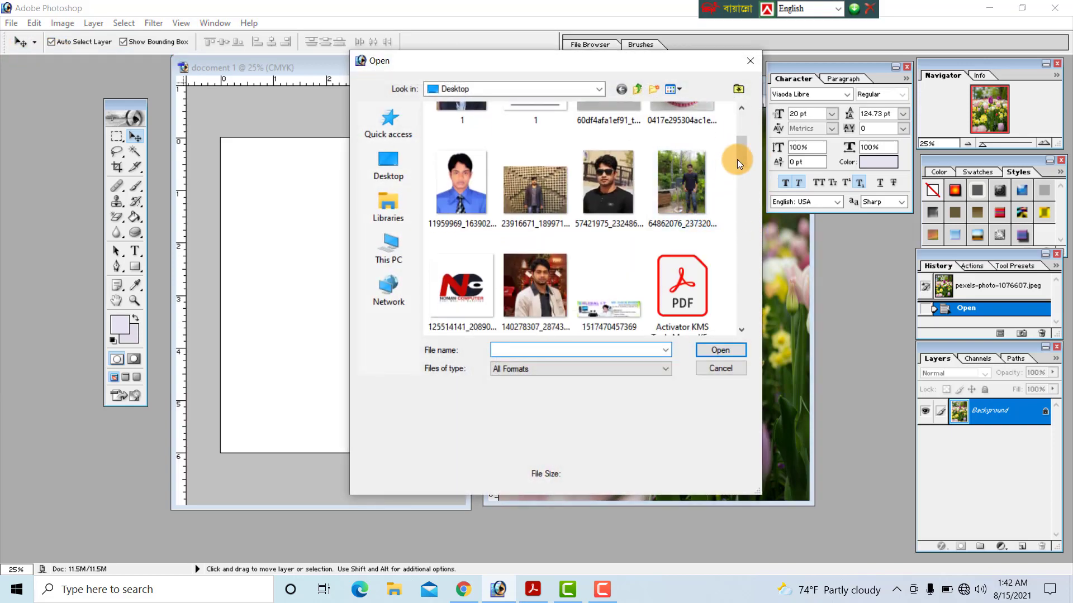
{"action": "double_click", "coordinate": [612, 201]}
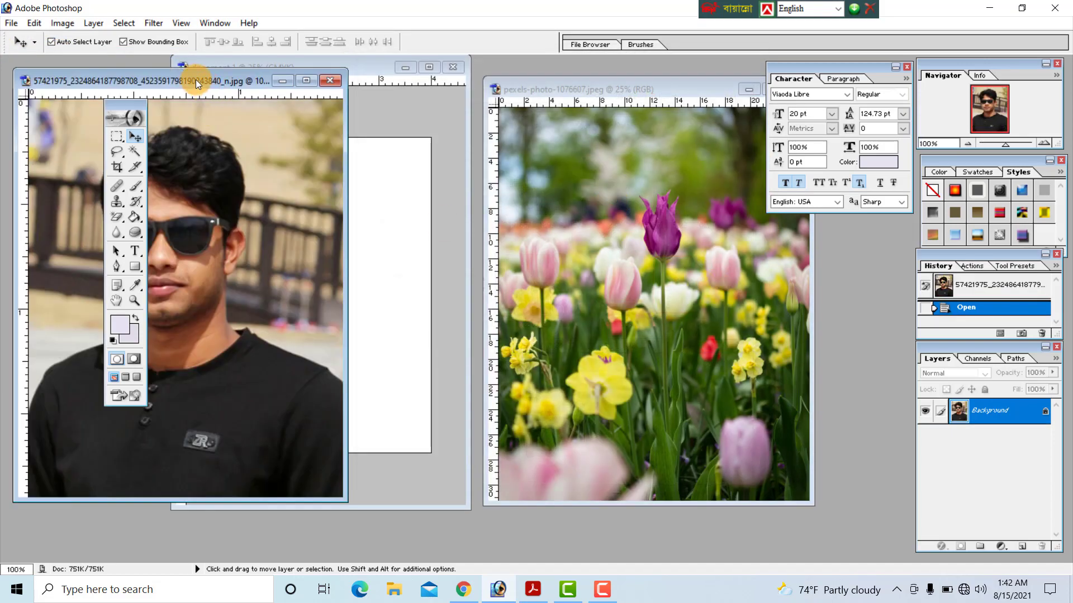
{"action": "left_click_drag", "start_coordinate": [196, 83], "coordinate": [460, 126]}
{"action": "left_click", "coordinate": [593, 124]}
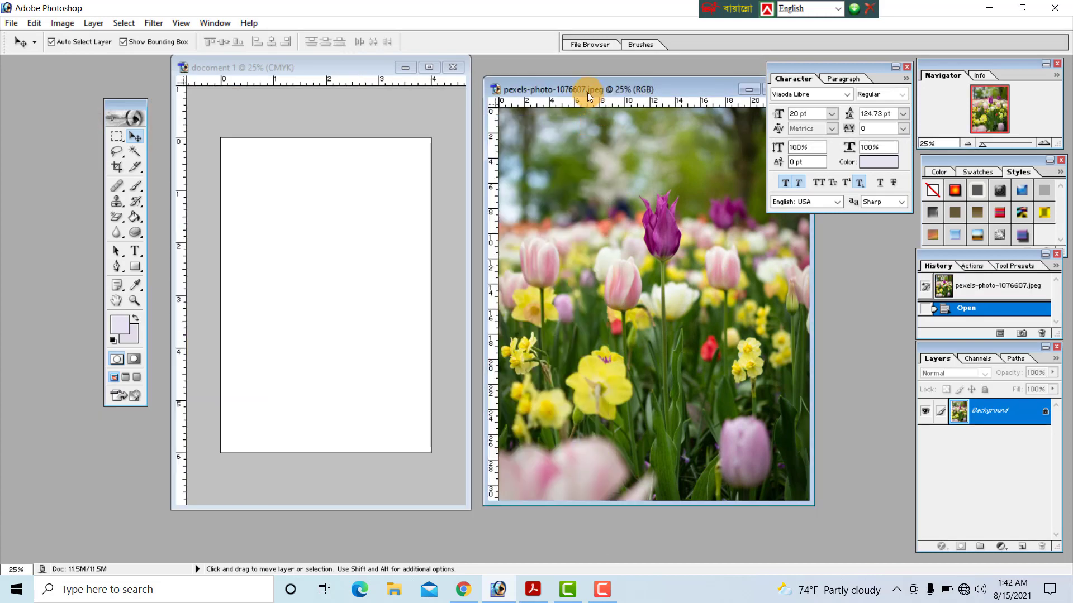
- Show the File Browser and look through the folders in This PC\Pictures
{"action": "left_click", "coordinate": [12, 22]}
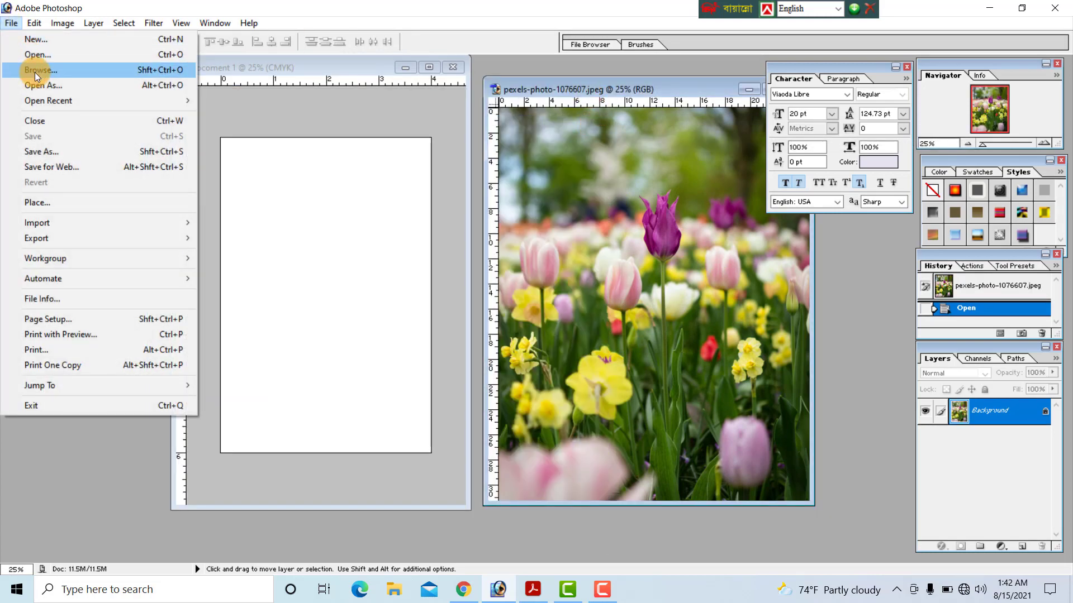
{"action": "left_click", "coordinate": [37, 76]}
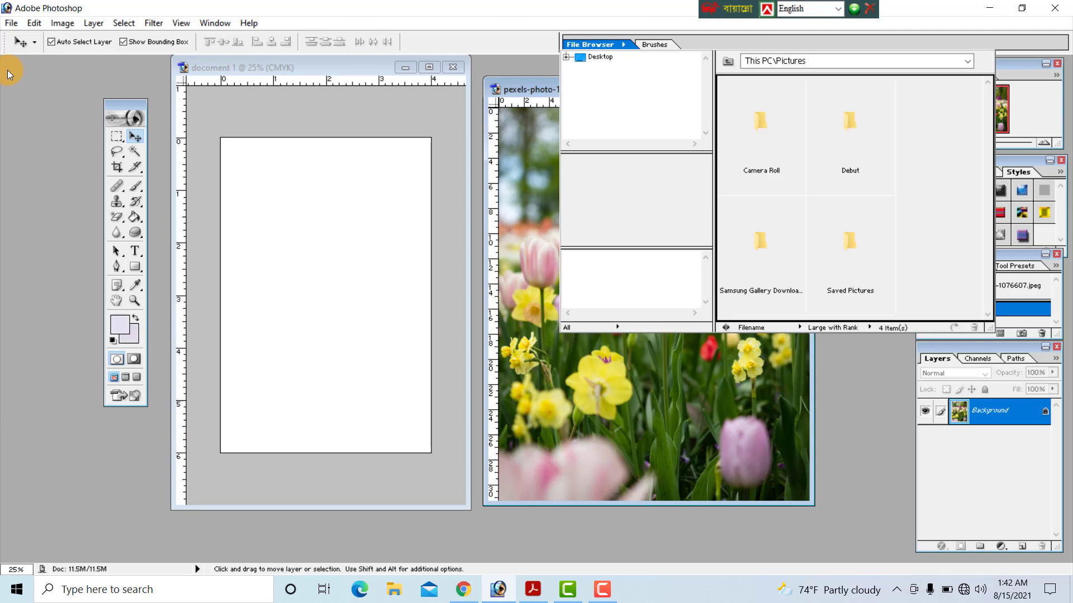
{"action": "left_click", "coordinate": [746, 149]}
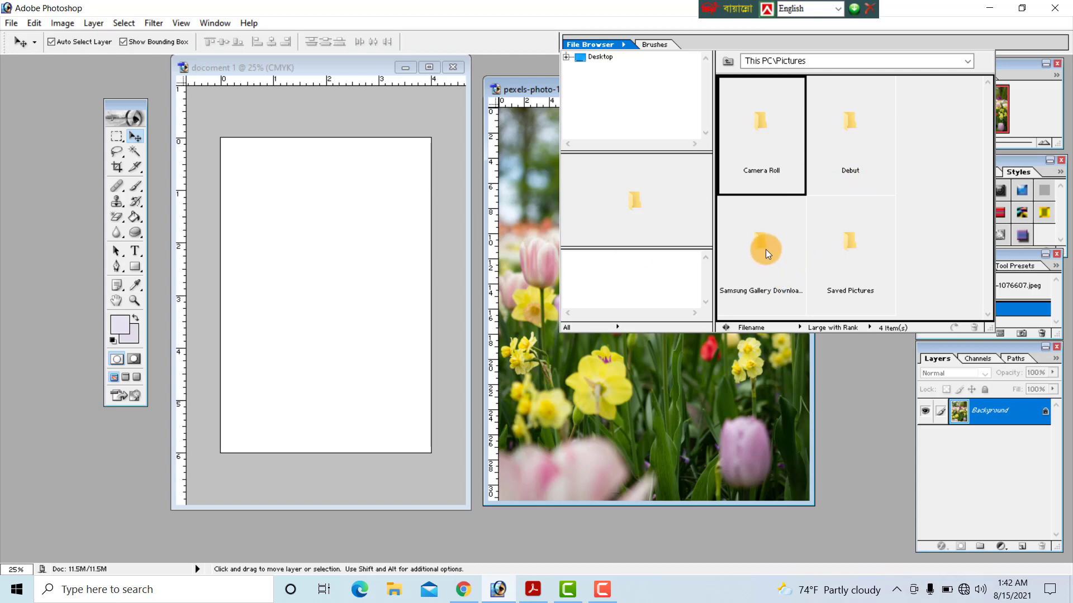
{"action": "left_click", "coordinate": [766, 250]}
{"action": "left_click", "coordinate": [841, 169]}
{"action": "left_click", "coordinate": [858, 241]}
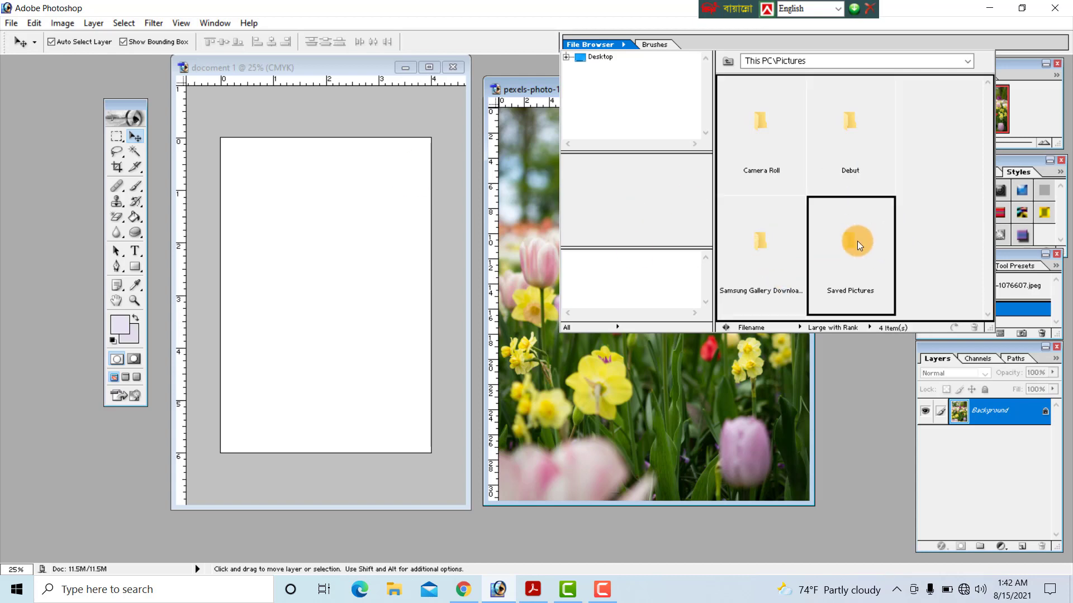
{"action": "left_click", "coordinate": [768, 151]}
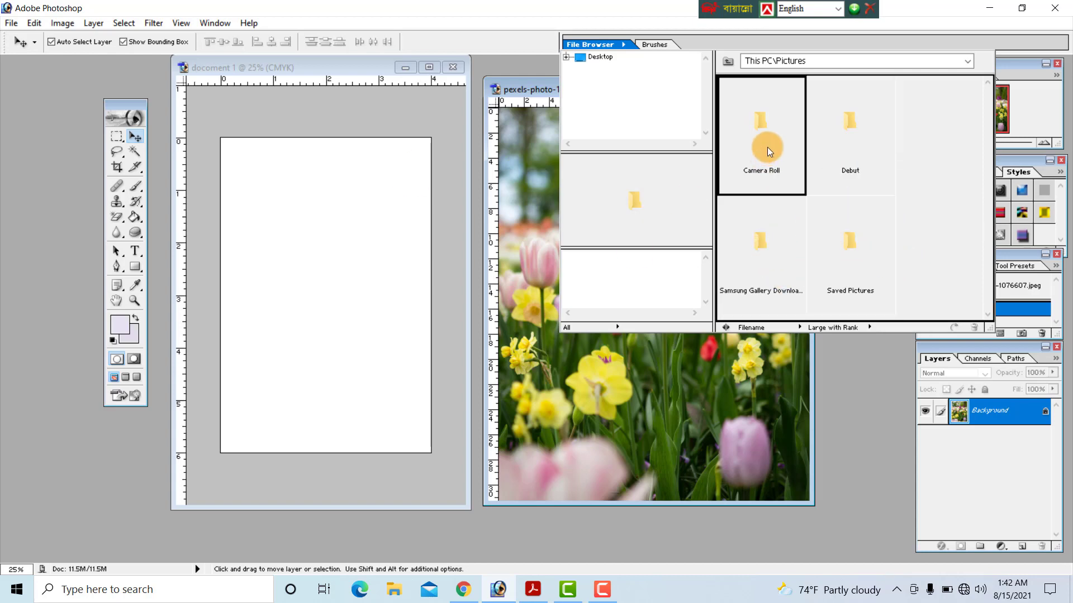
- Browse to the HDD (D:) drive in the File Browser and open LOVE PIC.psd from it
{"action": "left_click", "coordinate": [600, 69]}
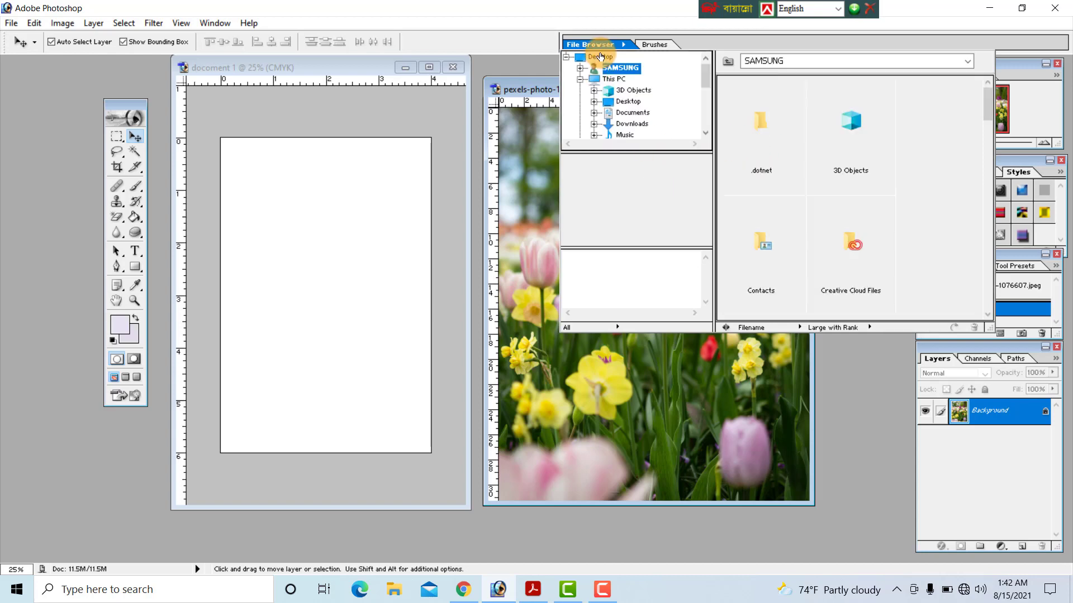
{"action": "scroll", "coordinate": [706, 90], "scroll_direction": "down", "scroll_amount": 2}
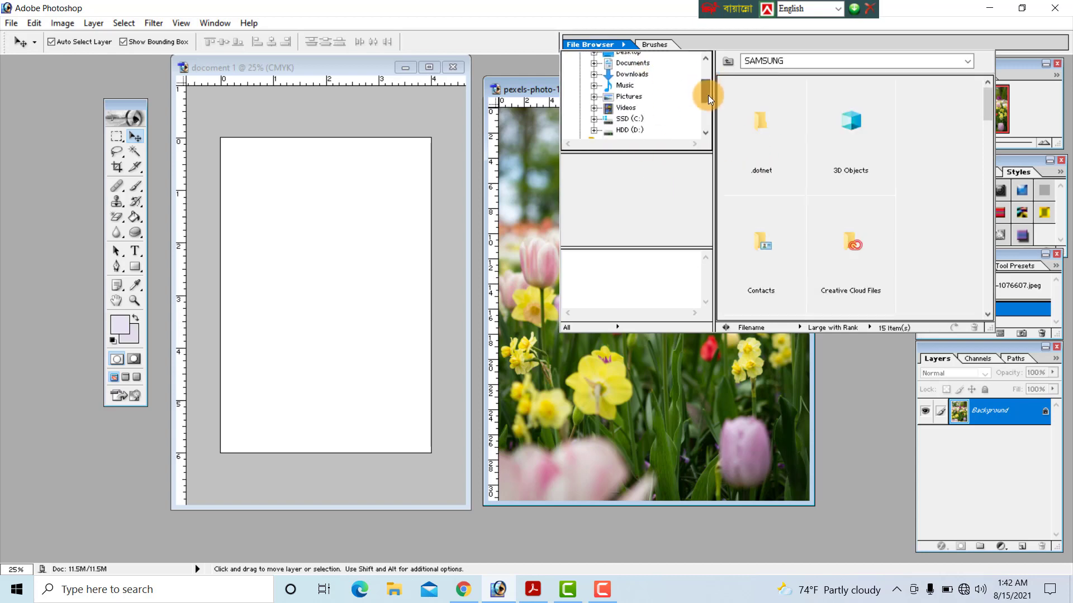
{"action": "left_click", "coordinate": [630, 129]}
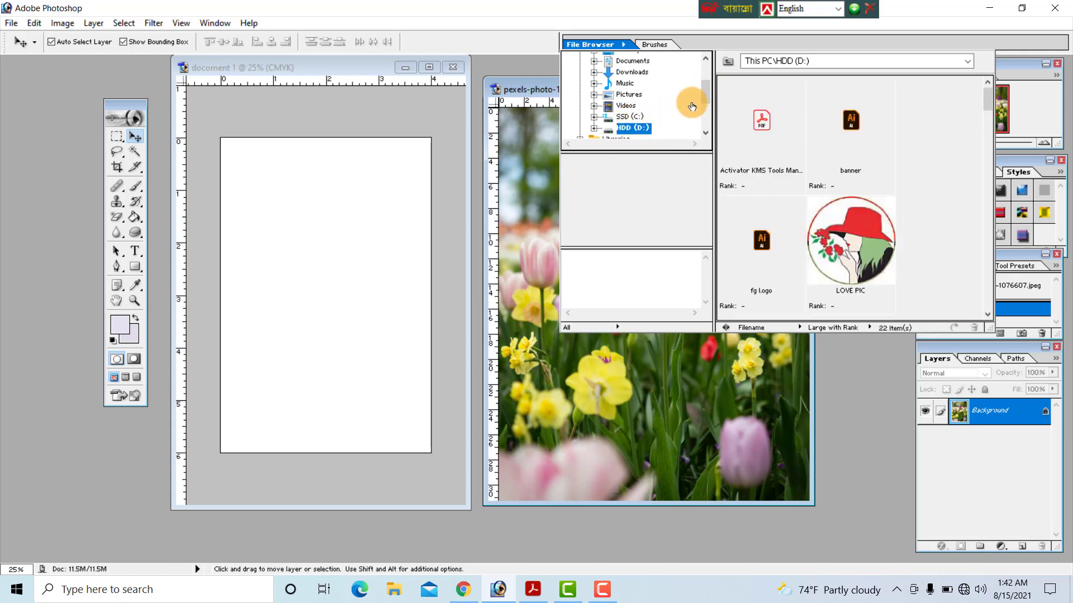
{"action": "scroll", "coordinate": [702, 96], "scroll_direction": "down", "scroll_amount": 2}
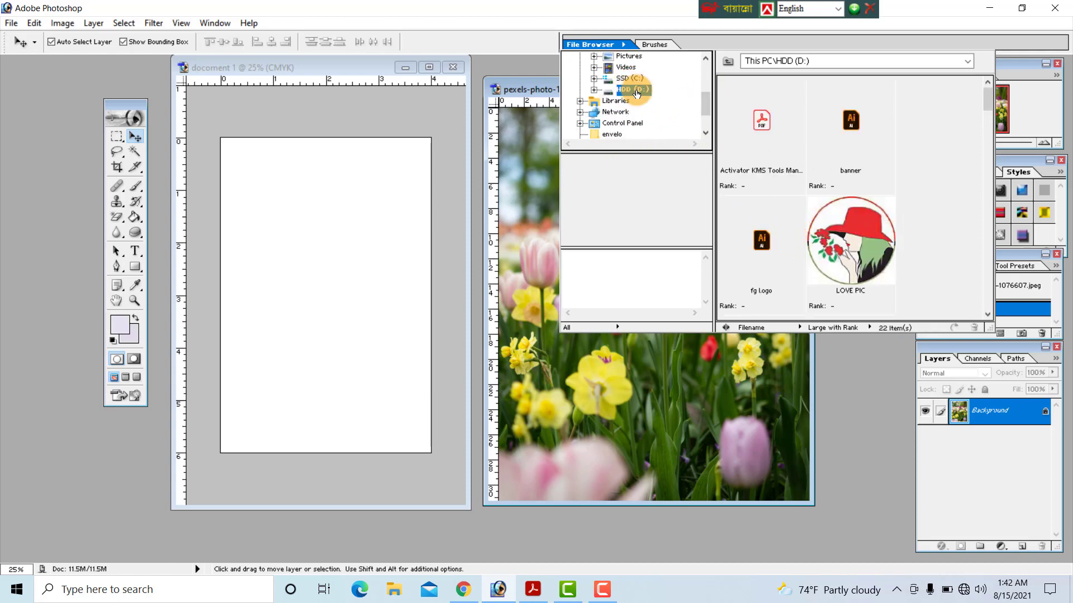
{"action": "left_click", "coordinate": [869, 242]}
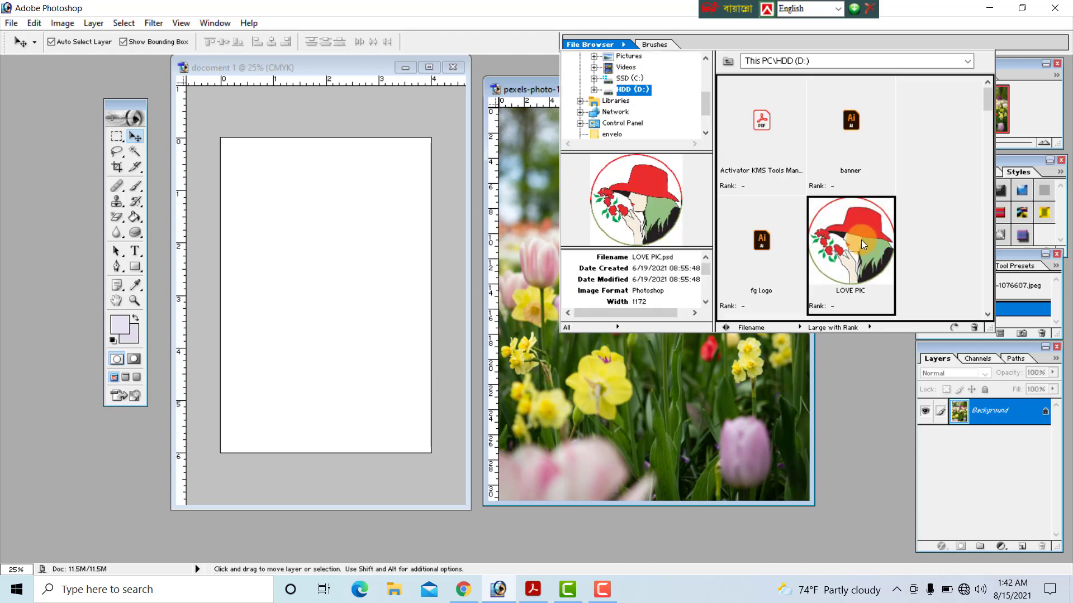
{"action": "double_click", "coordinate": [863, 244]}
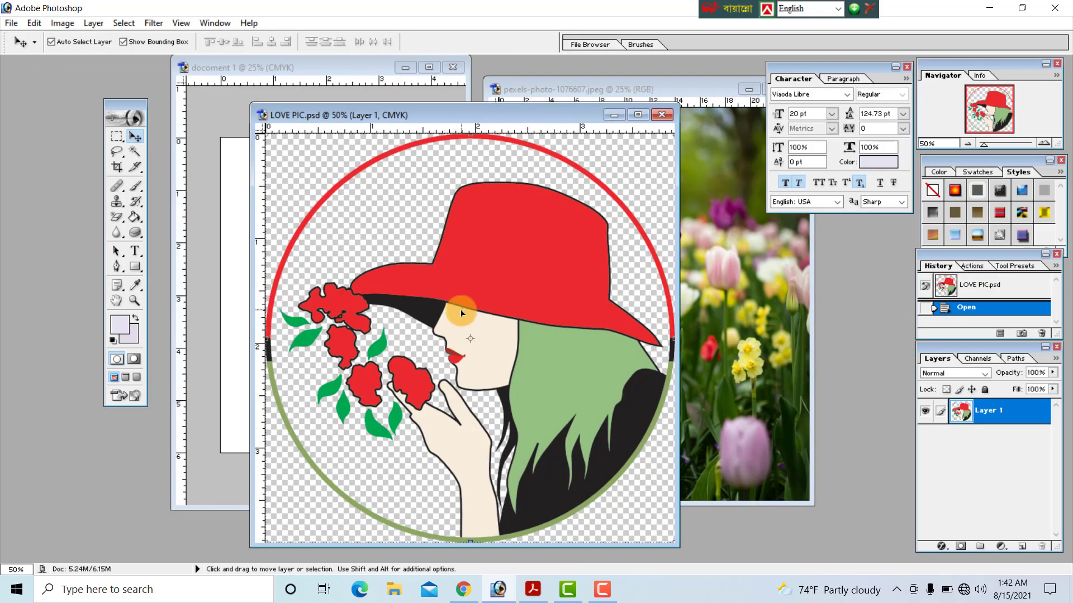
- Close the LOVE PIC.psd and pexels-photo-1076607.jpeg windows, leaving docoment 1 open
{"action": "left_click", "coordinate": [661, 114]}
{"action": "left_click_drag", "start_coordinate": [737, 89], "coordinate": [518, 87]}
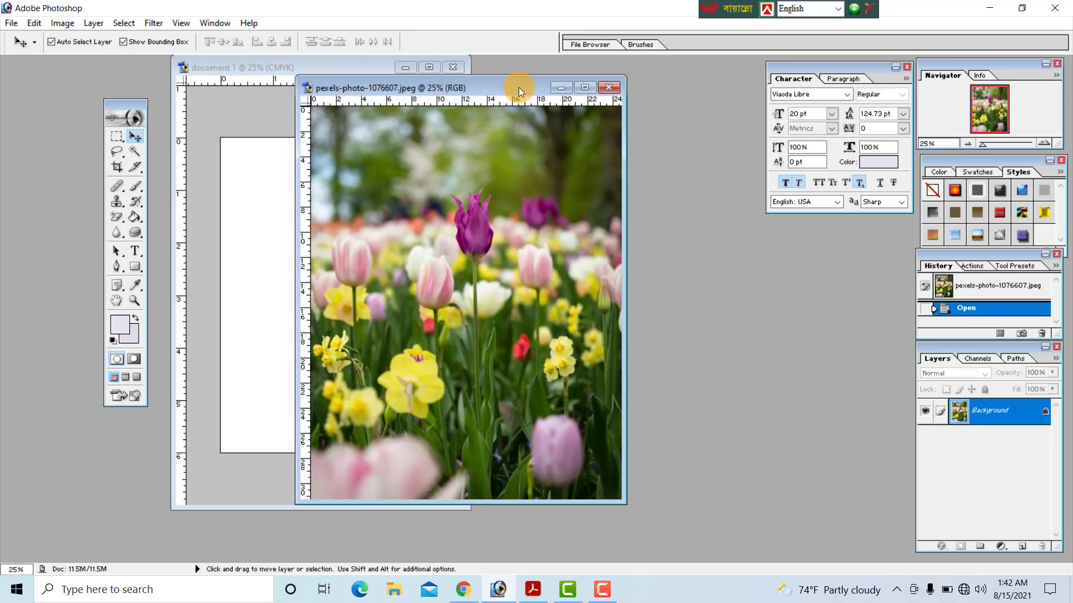
{"action": "left_click", "coordinate": [611, 88]}
- Start the Open As command, review the available file formats, and choose Photoshop (*.PSD;*.PDD)
{"action": "left_click", "coordinate": [14, 24]}
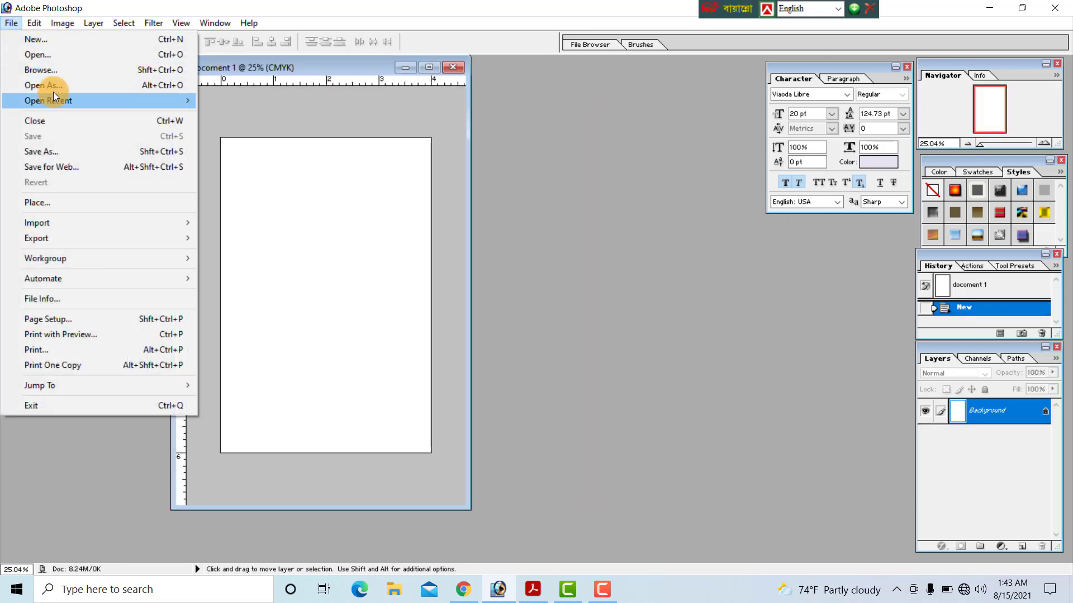
{"action": "left_click", "coordinate": [52, 89]}
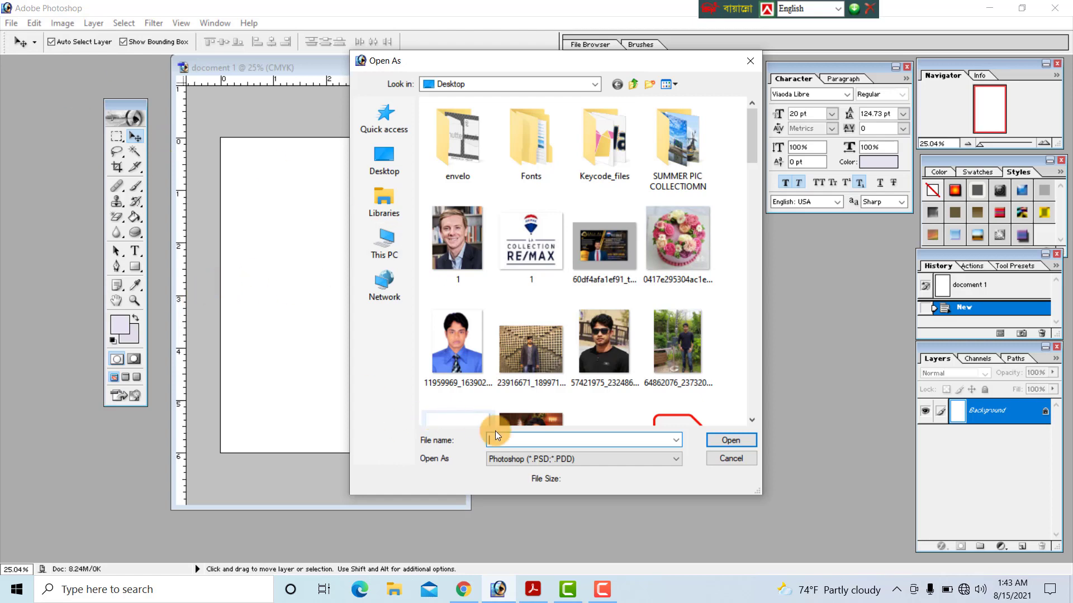
{"action": "left_click", "coordinate": [544, 459]}
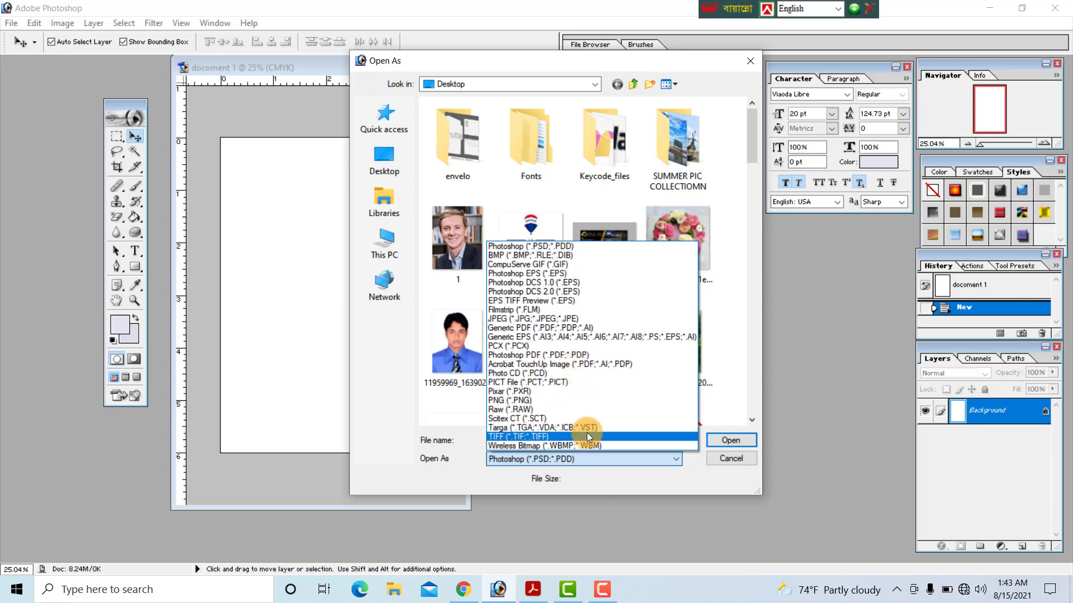
{"action": "left_click", "coordinate": [721, 331]}
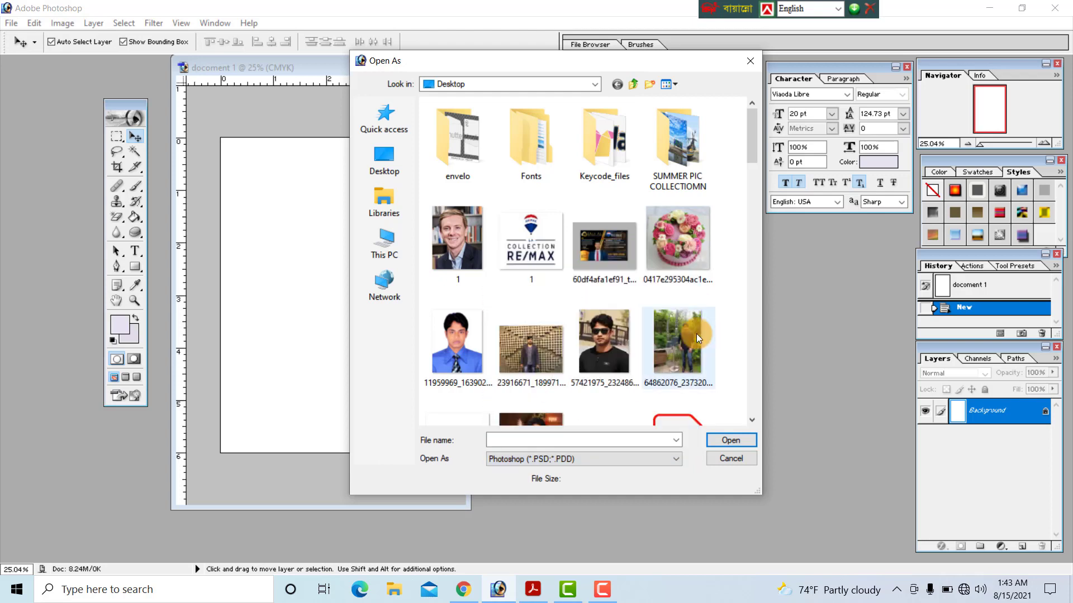
{"action": "left_click", "coordinate": [587, 458]}
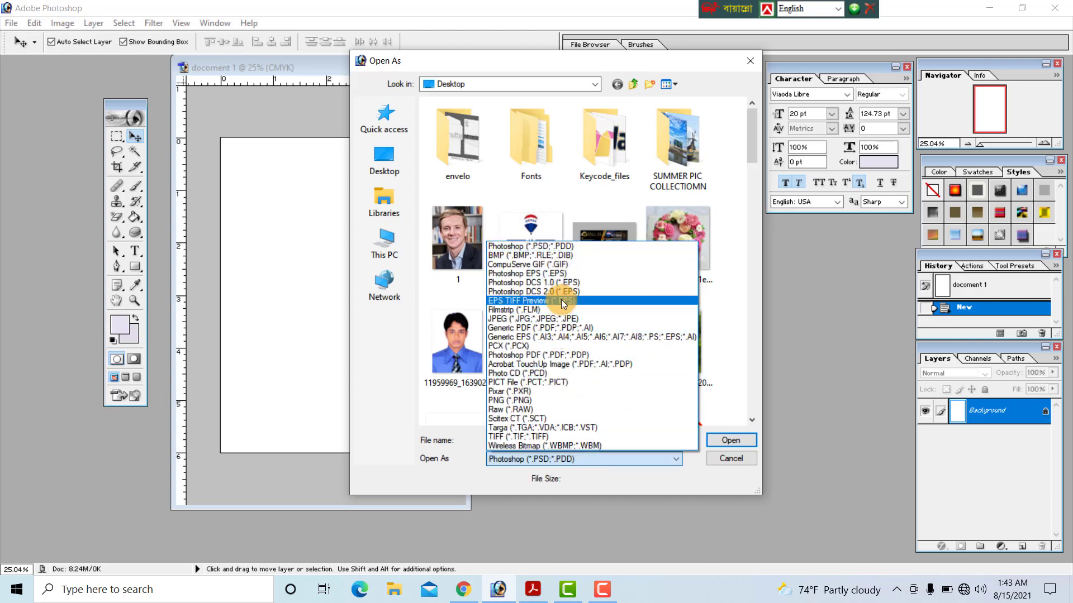
{"action": "left_click", "coordinate": [559, 247]}
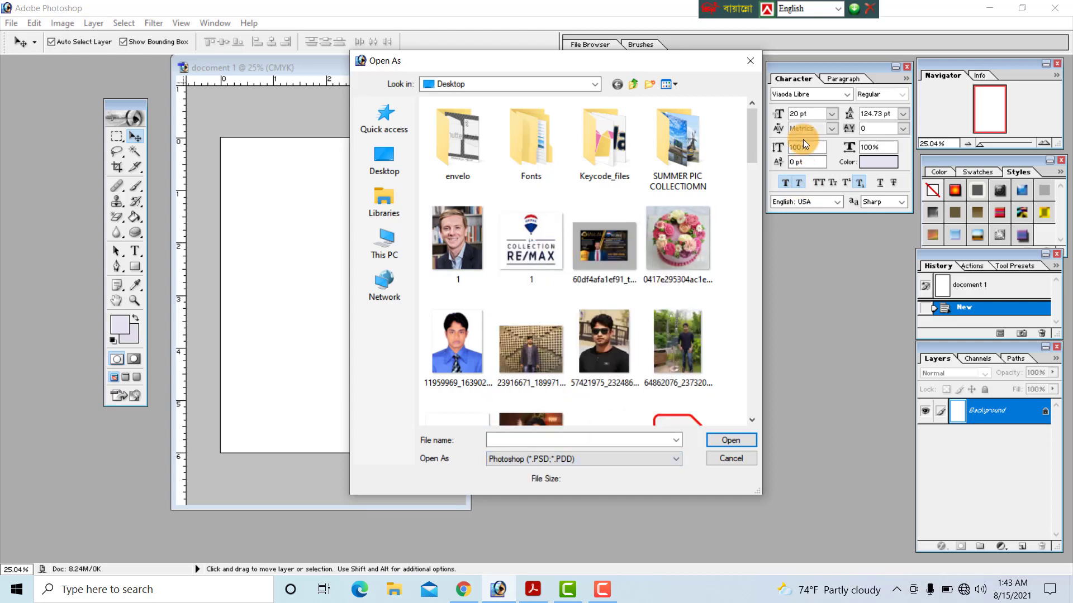
- Find the circular portrait PSD on the Desktop and open it as a Photoshop file
{"action": "left_click_drag", "start_coordinate": [753, 155], "coordinate": [749, 258]}
{"action": "left_click", "coordinate": [592, 174]}
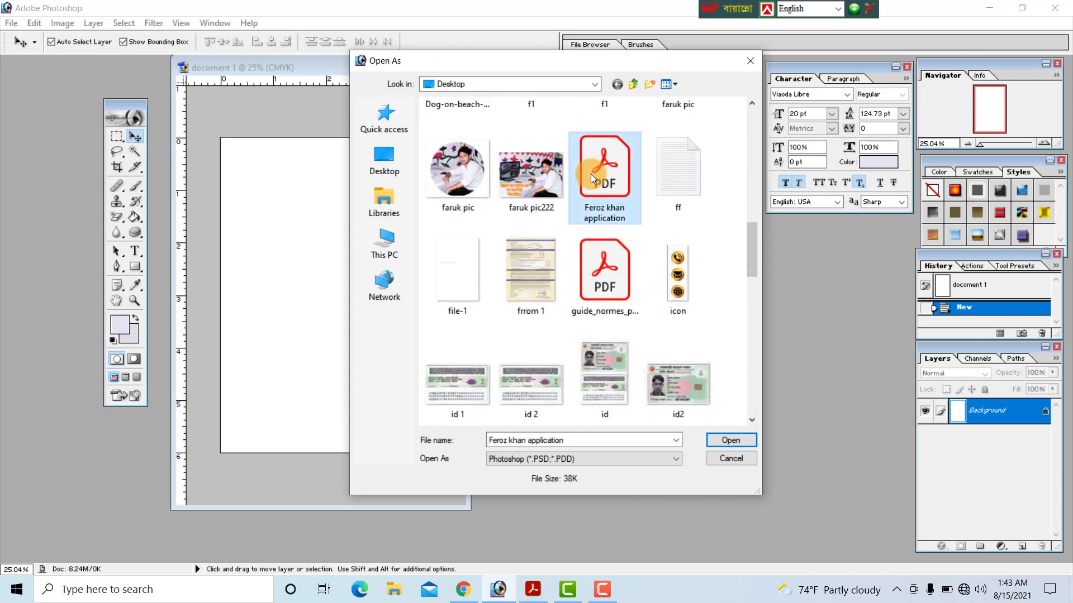
{"action": "left_click", "coordinate": [603, 298]}
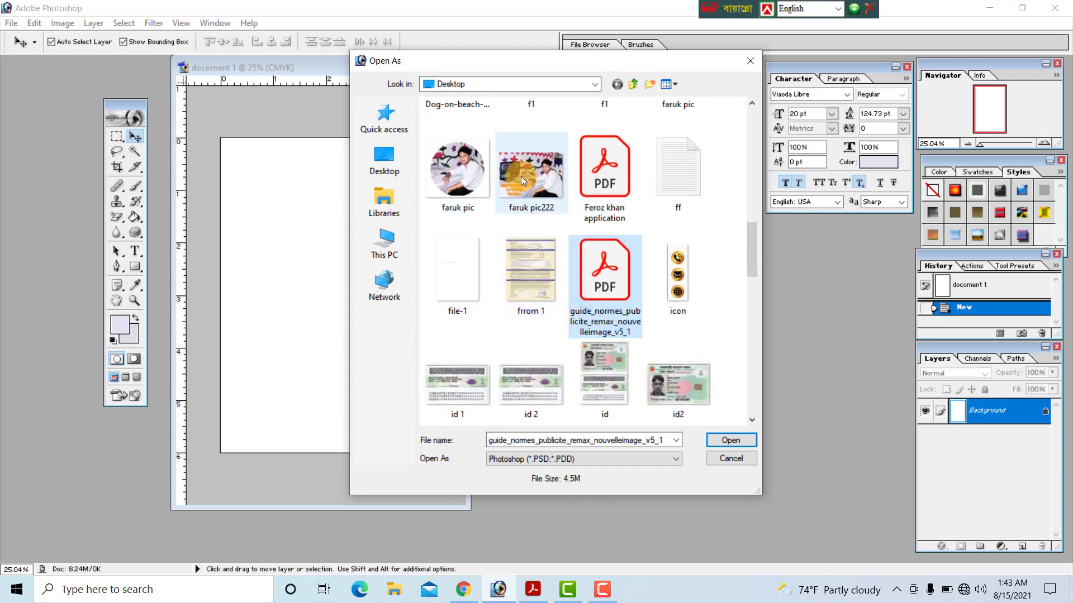
{"action": "left_click", "coordinate": [451, 164]}
{"action": "double_click", "coordinate": [450, 163]}
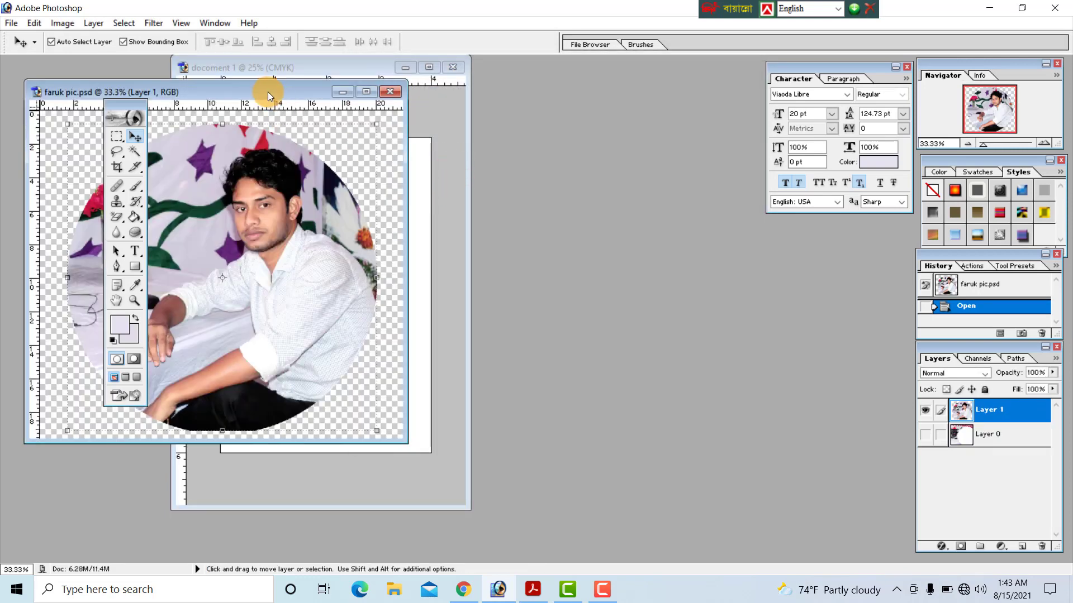
- Place the circular portrait's window near the middle of the workspace, shift its picture layer slightly, and close the file
{"action": "left_click_drag", "start_coordinate": [267, 92], "coordinate": [560, 139]}
{"action": "left_click_drag", "start_coordinate": [545, 304], "coordinate": [541, 313]}
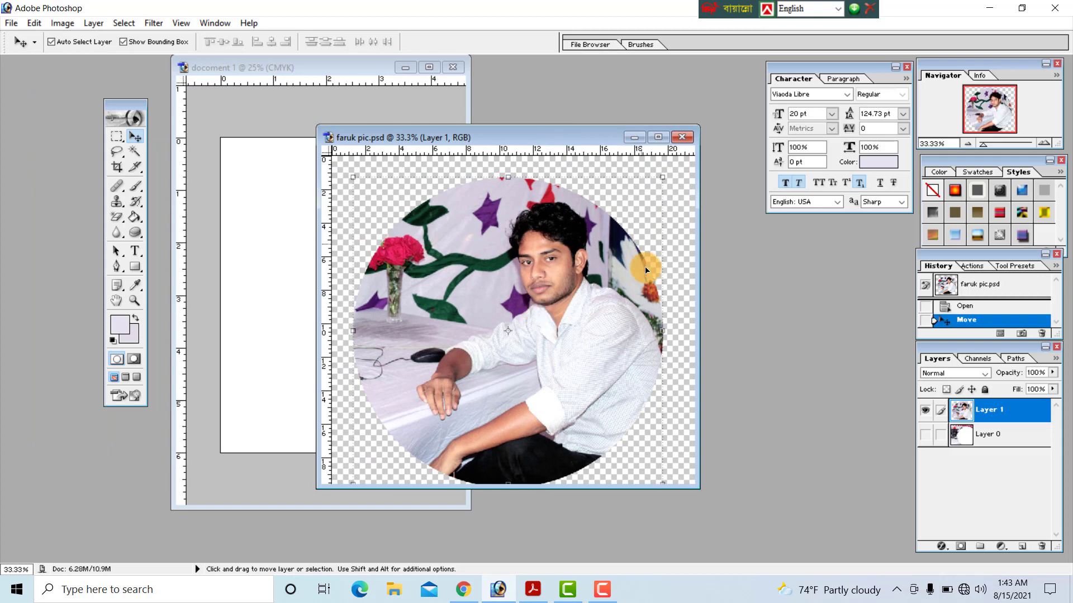
{"action": "left_click", "coordinate": [682, 137]}
- Preview the 1 JPG portrait and the circular portrait PSD in the Open dialog with All Formats, and cancel without opening anything
{"action": "double_click", "coordinate": [684, 242]}
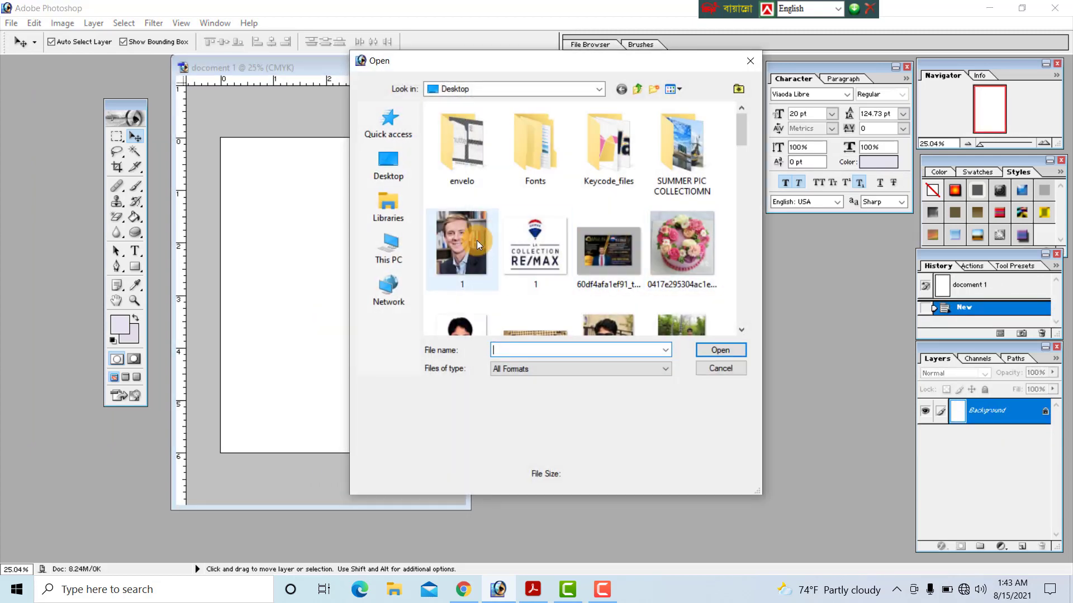
{"action": "left_click", "coordinate": [472, 266]}
{"action": "scroll", "coordinate": [475, 266], "scroll_direction": "down", "scroll_amount": 2}
{"action": "scroll", "coordinate": [491, 230], "scroll_direction": "up", "scroll_amount": 2}
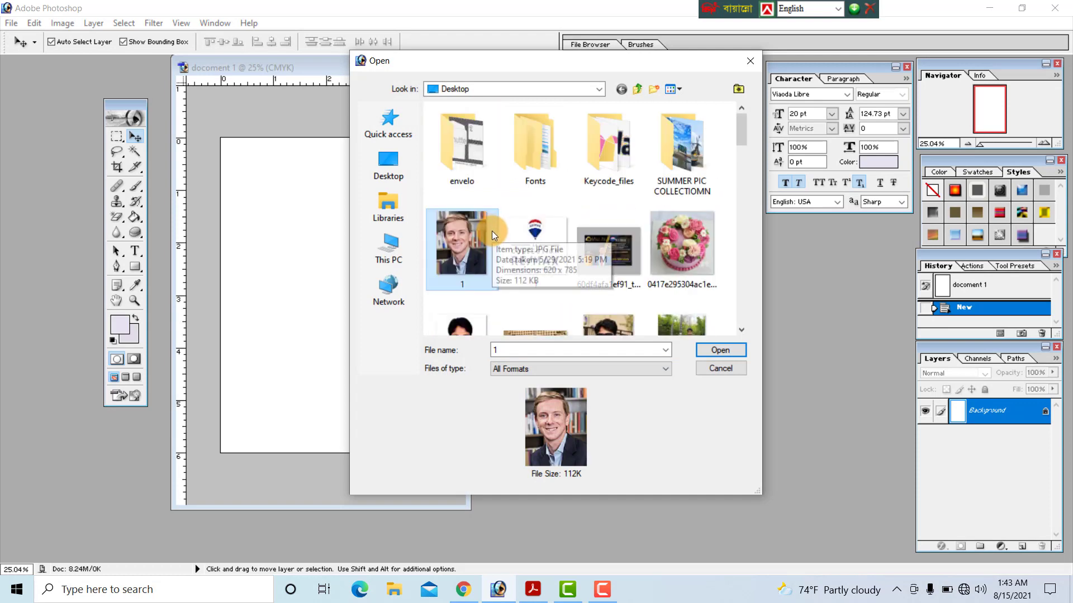
{"action": "scroll", "coordinate": [492, 231], "scroll_direction": "down", "scroll_amount": 2}
{"action": "scroll", "coordinate": [489, 235], "scroll_direction": "down", "scroll_amount": 5}
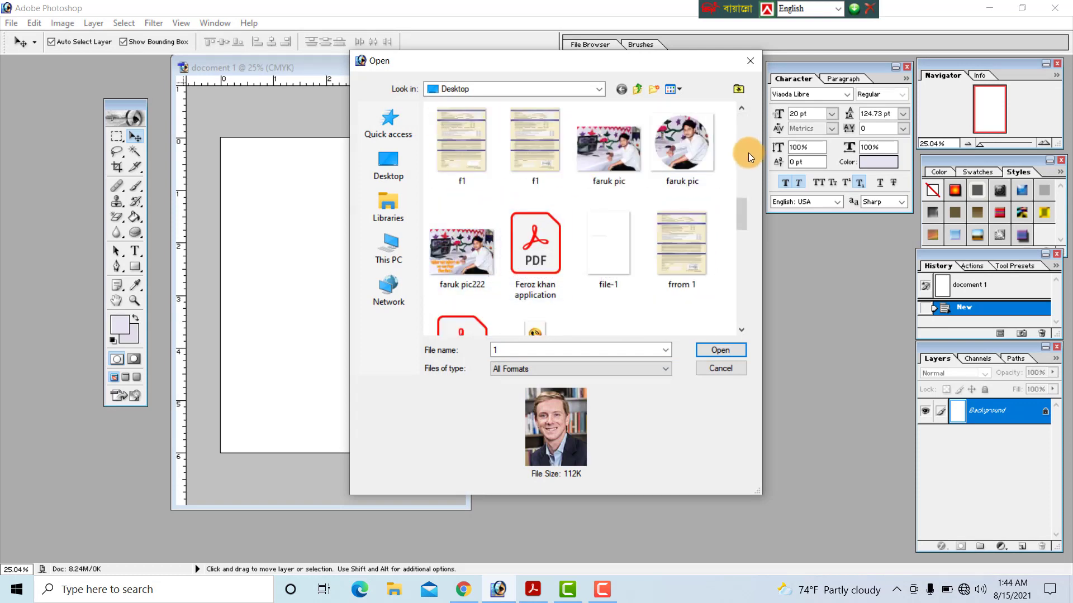
{"action": "left_click", "coordinate": [684, 148]}
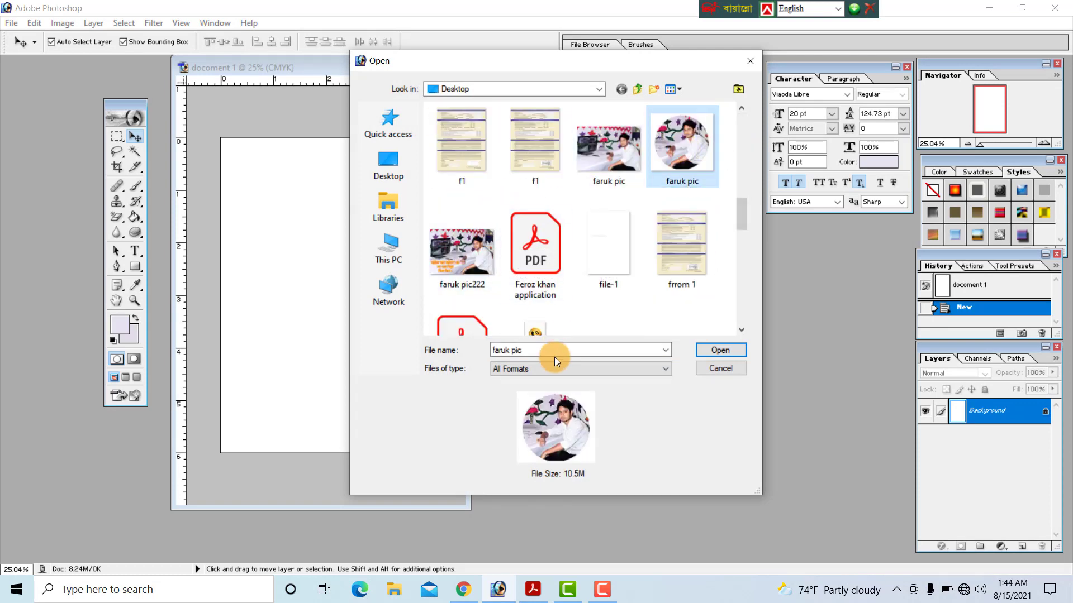
{"action": "left_click", "coordinate": [732, 370]}
- Open ppp.jpg from the recent files list and place its window near the middle of the workspace
{"action": "left_click", "coordinate": [7, 21]}
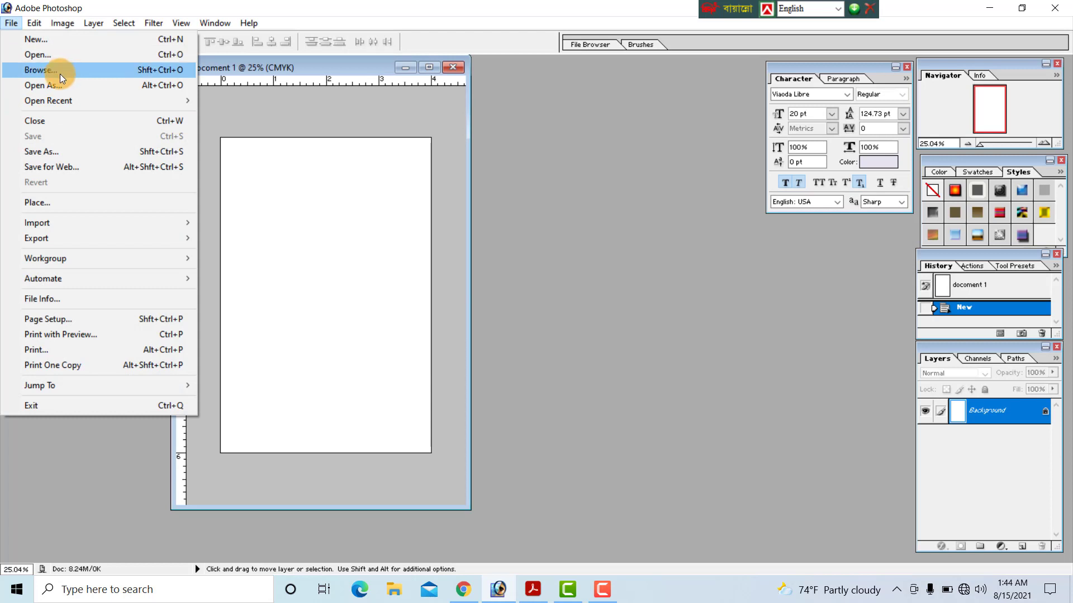
{"action": "mouse_move", "coordinate": [69, 95]}
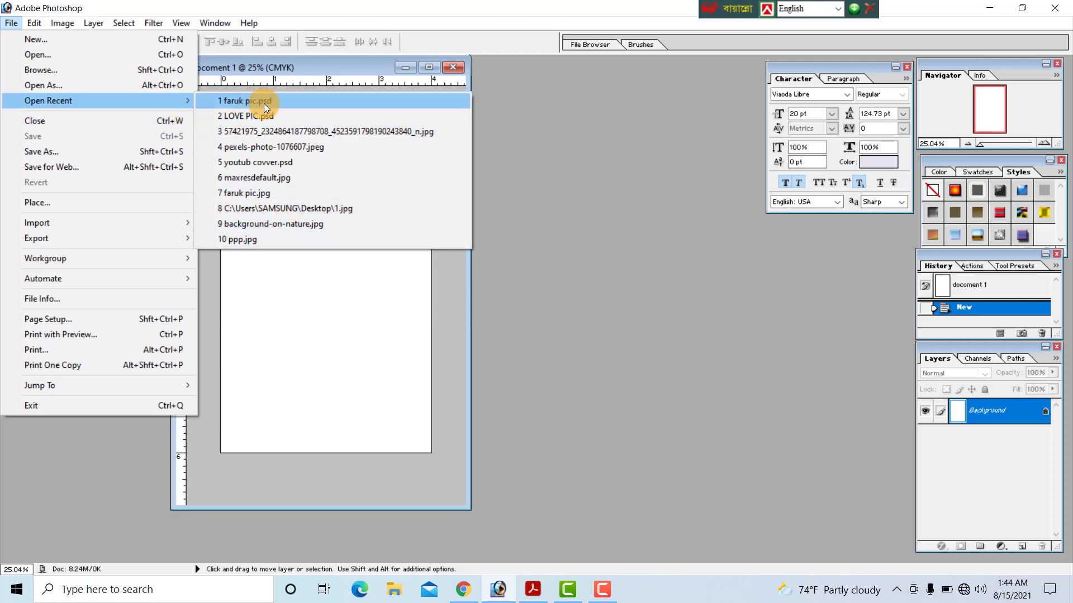
{"action": "left_click", "coordinate": [266, 240]}
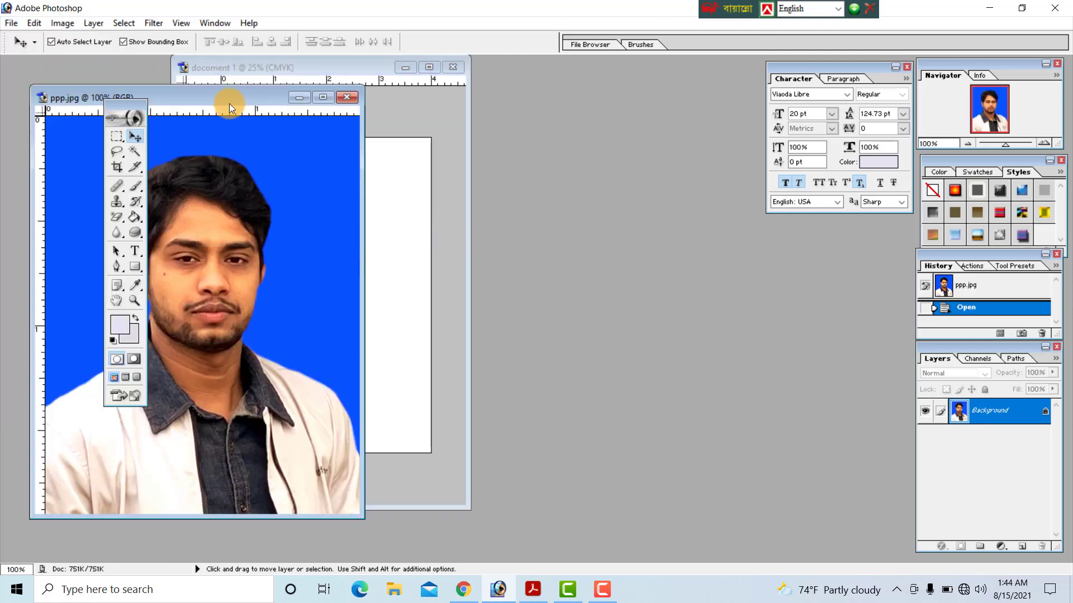
{"action": "left_click_drag", "start_coordinate": [220, 98], "coordinate": [467, 128]}
- Open 1.jpg from the recent files list and place its window over the ppp.jpg window
{"action": "left_click", "coordinate": [11, 23]}
{"action": "mouse_move", "coordinate": [63, 103]}
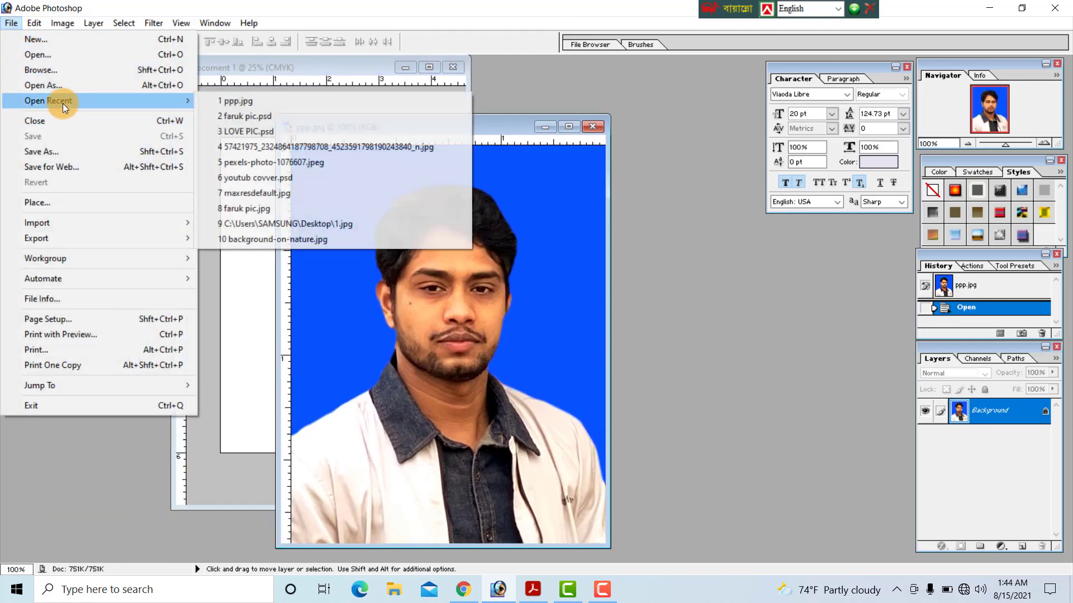
{"action": "left_click", "coordinate": [335, 226]}
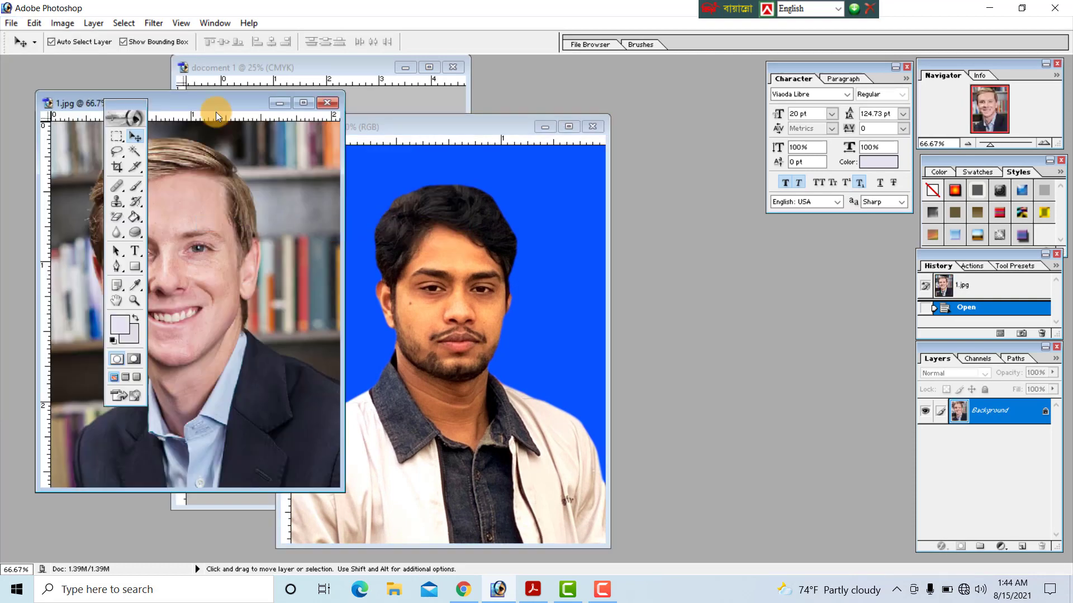
{"action": "left_click_drag", "start_coordinate": [195, 104], "coordinate": [434, 131]}
- Open maxresdefault.jpg from the recent files list, and close both its window and the 1.jpg window
{"action": "left_click", "coordinate": [14, 23]}
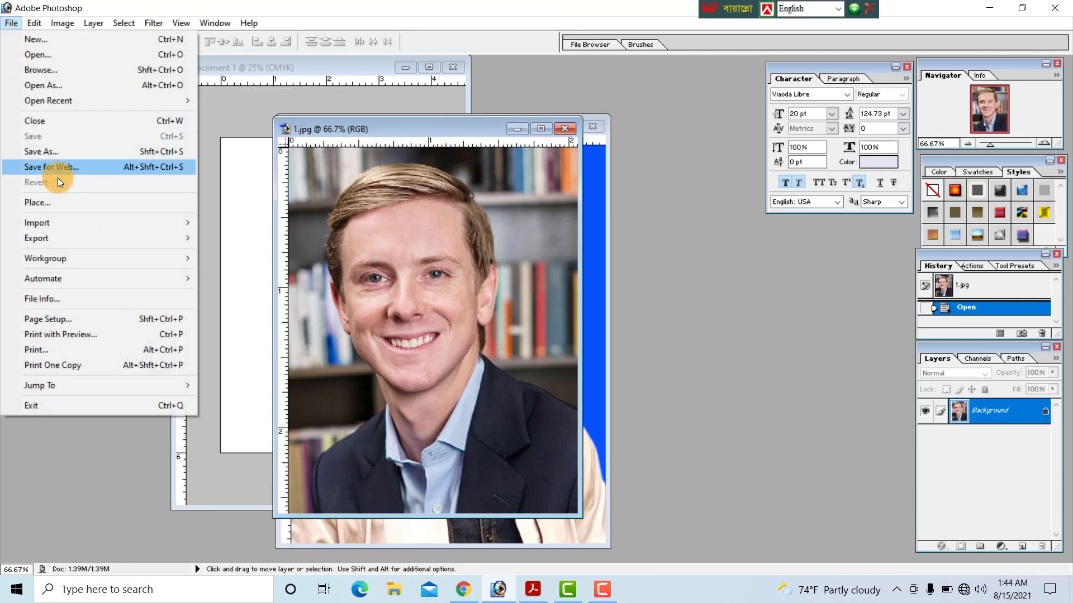
{"action": "mouse_move", "coordinate": [71, 102]}
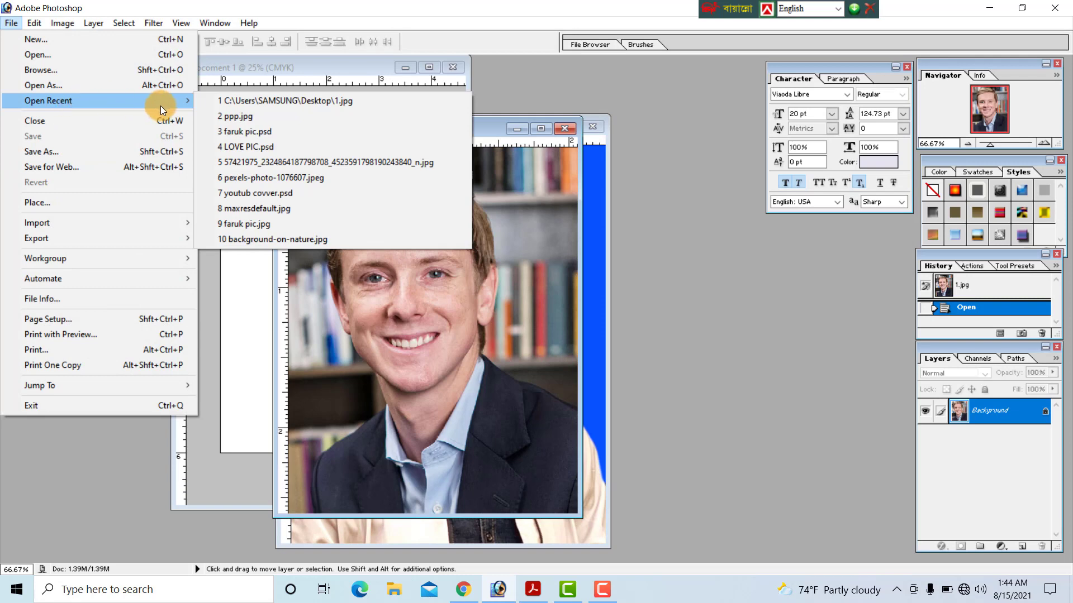
{"action": "left_click", "coordinate": [277, 209]}
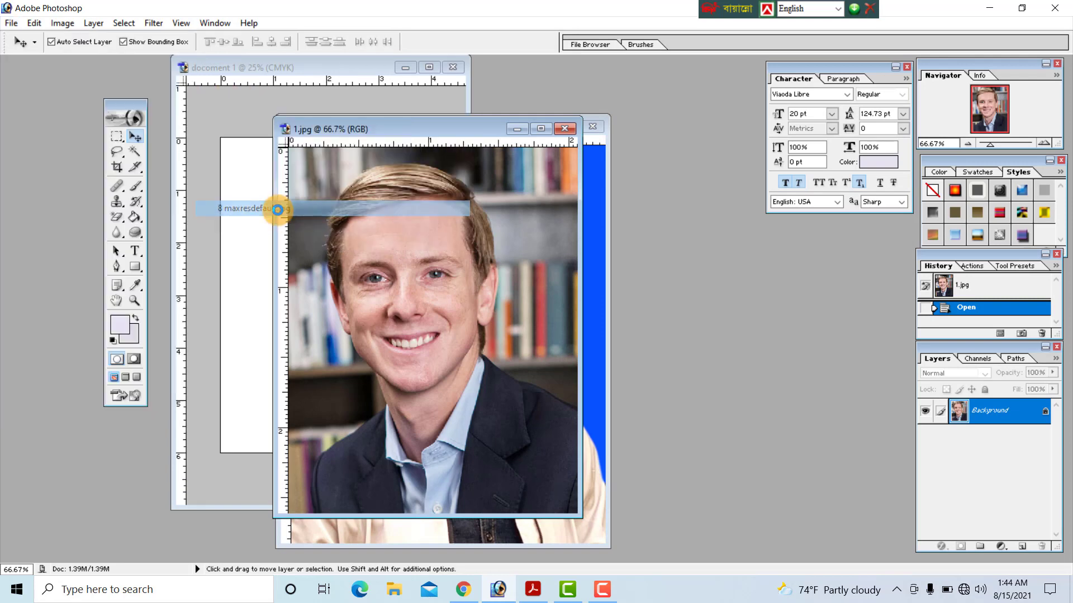
{"action": "left_click", "coordinate": [639, 110]}
{"action": "left_click", "coordinate": [570, 130]}
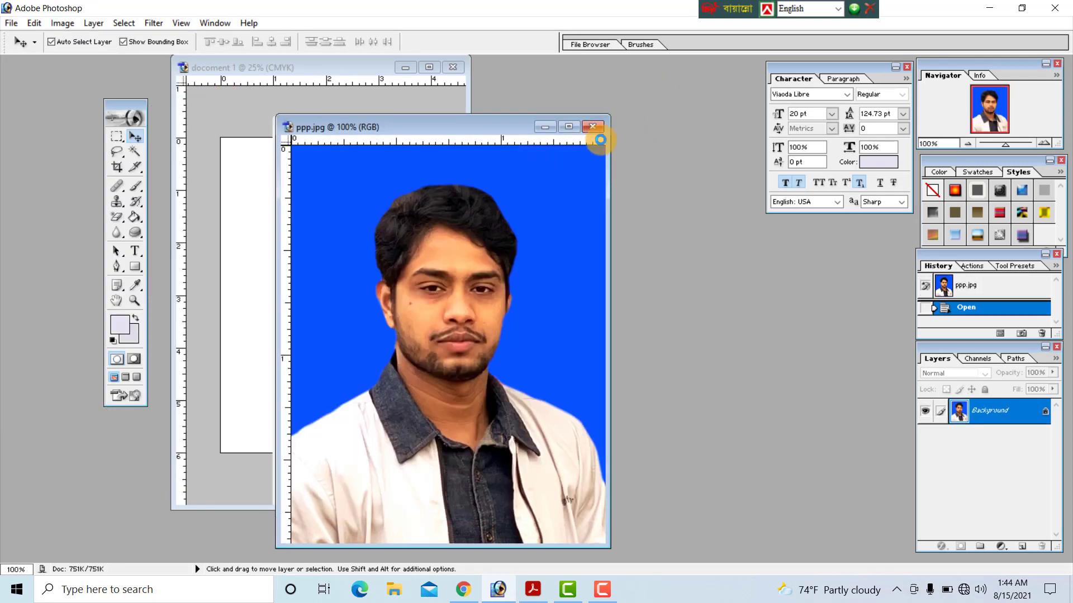
- Close the ppp.jpg and docoment 1 windows
{"action": "left_click", "coordinate": [590, 120]}
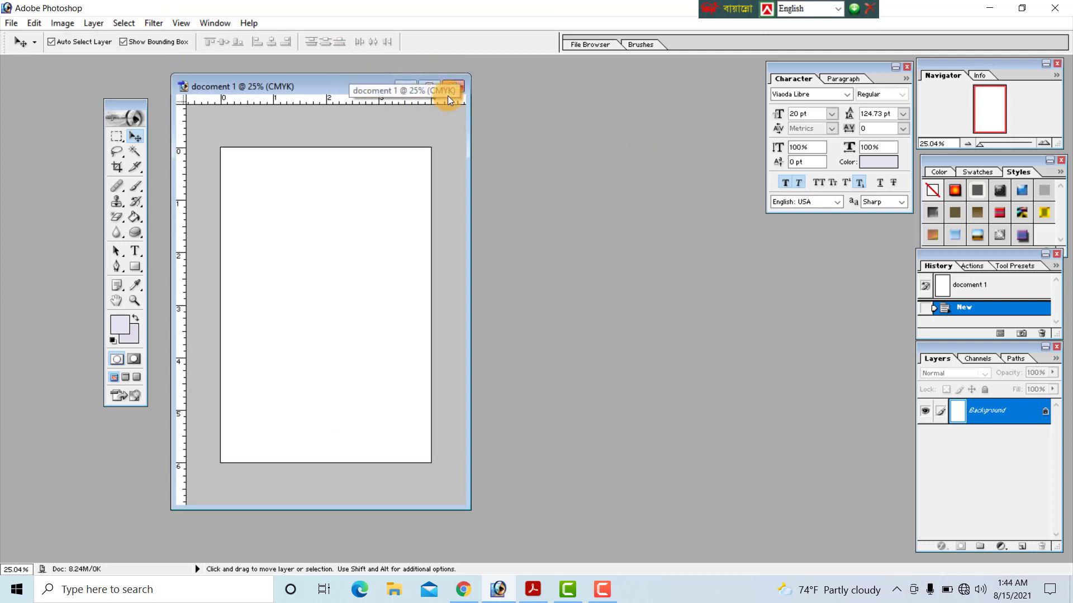
{"action": "left_click", "coordinate": [453, 67]}
{"action": "left_click", "coordinate": [11, 23]}
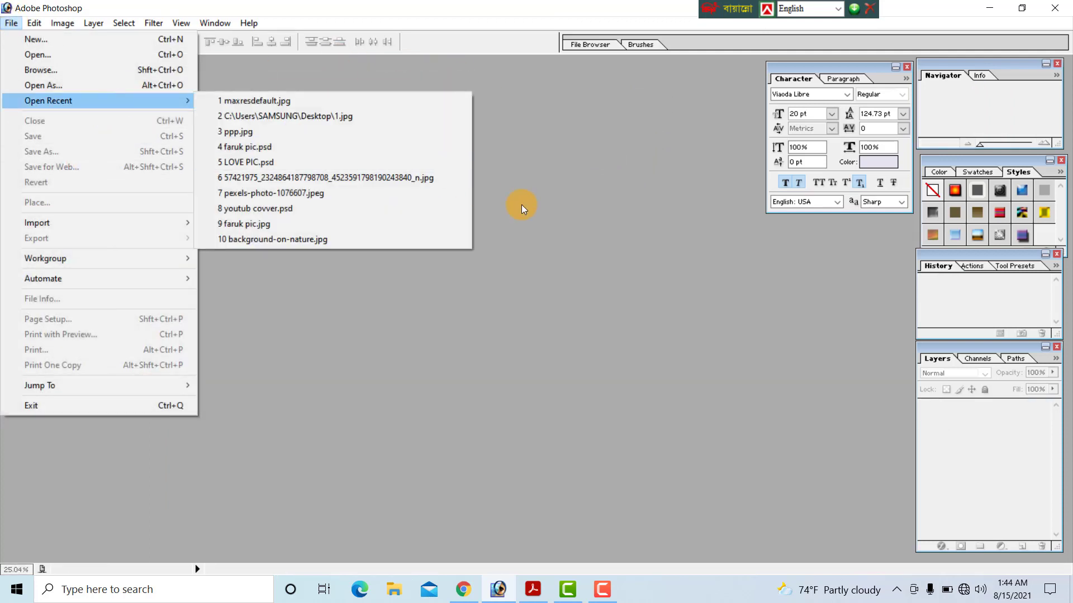
- Open the 1.jpg portrait from the Desktop folder and close its window
{"action": "left_click", "coordinate": [605, 224]}
{"action": "double_click", "coordinate": [453, 244]}
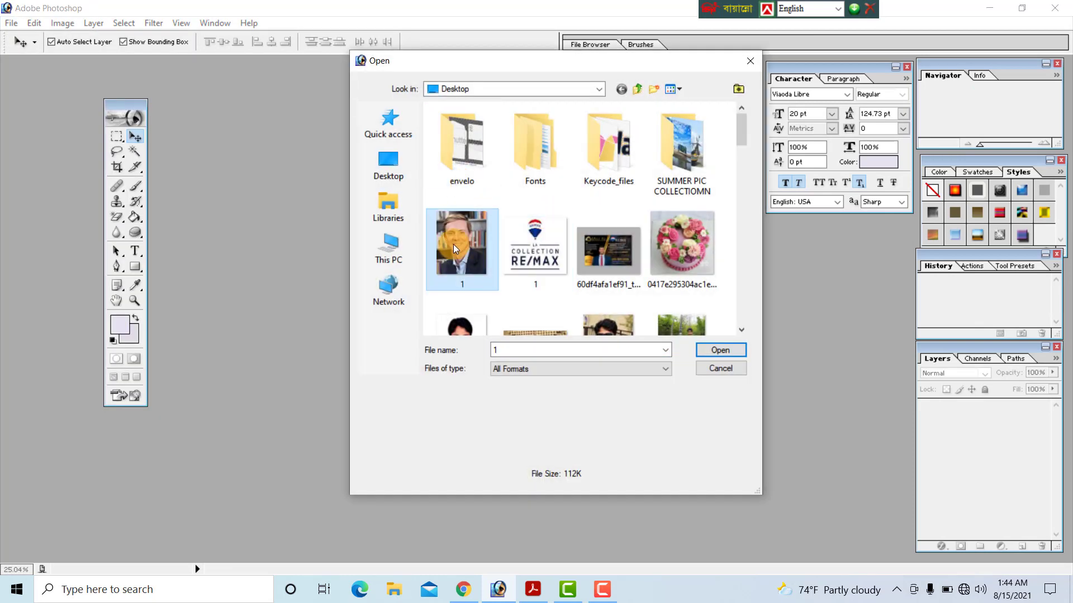
{"action": "left_click", "coordinate": [293, 68]}
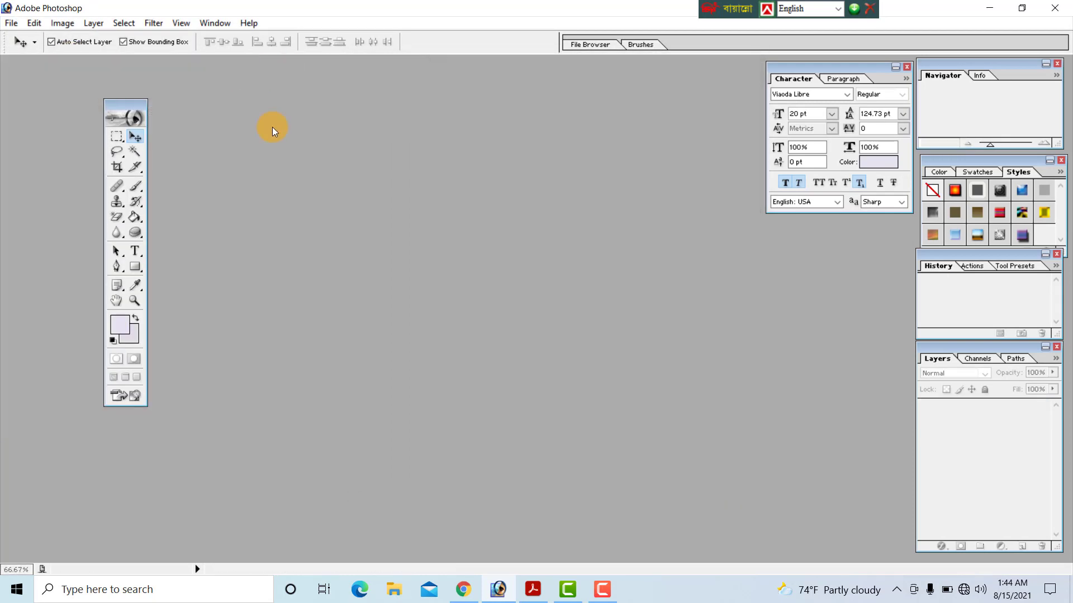
- Open the floral cake picture from the Desktop folder, place its window in the middle of the workspace, and close it
{"action": "double_click", "coordinate": [273, 126]}
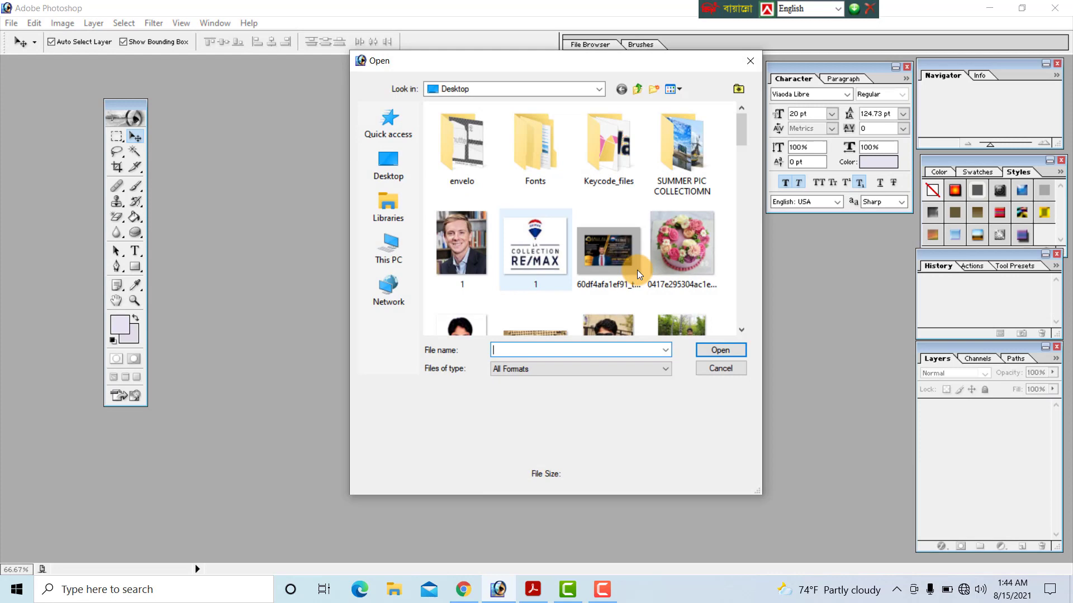
{"action": "double_click", "coordinate": [689, 259]}
{"action": "left_click_drag", "start_coordinate": [155, 70], "coordinate": [454, 123]}
{"action": "left_click", "coordinate": [21, 26]}
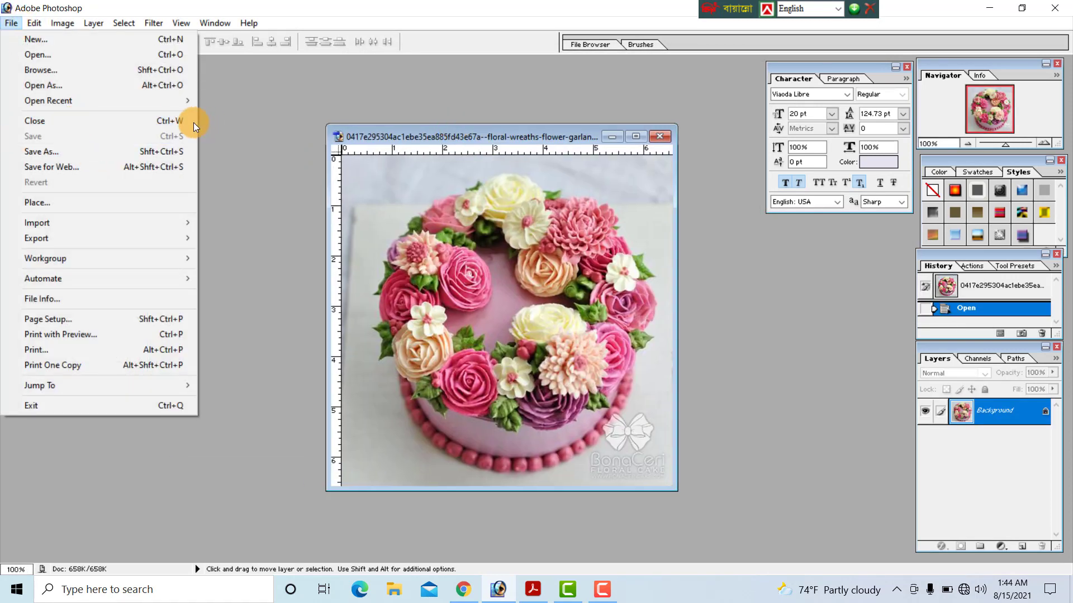
{"action": "left_click", "coordinate": [661, 137]}
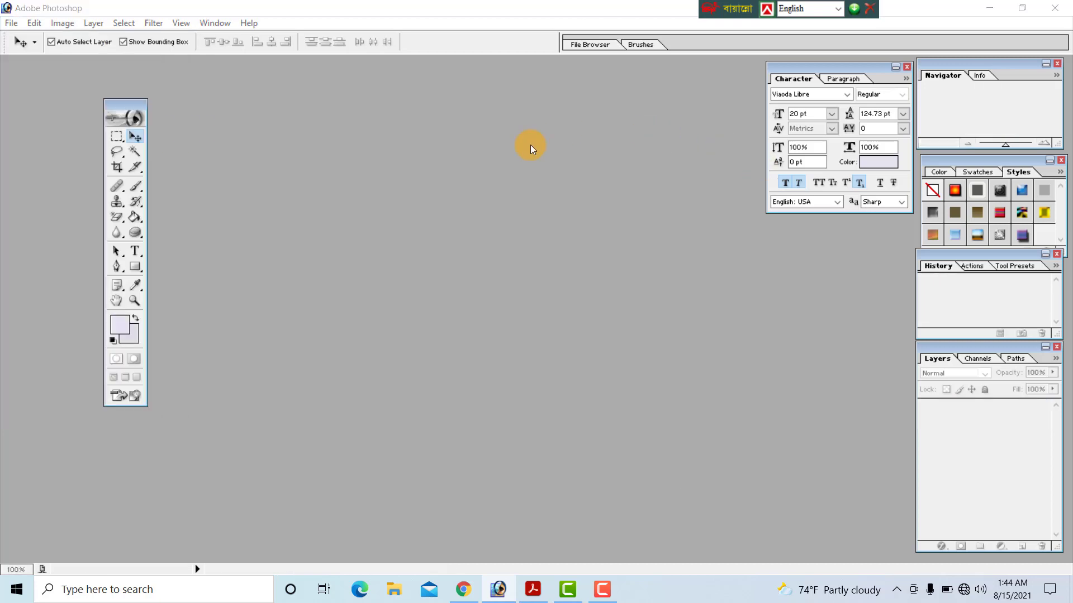
- Reopen the floral cake picture, place its window beside the toolbox, look over the Save As and Save for Web commands, and close the picture
{"action": "key", "text": "ctrl+o"}
{"action": "double_click", "coordinate": [709, 237]}
{"action": "left_click_drag", "start_coordinate": [39, 63], "coordinate": [228, 77]}
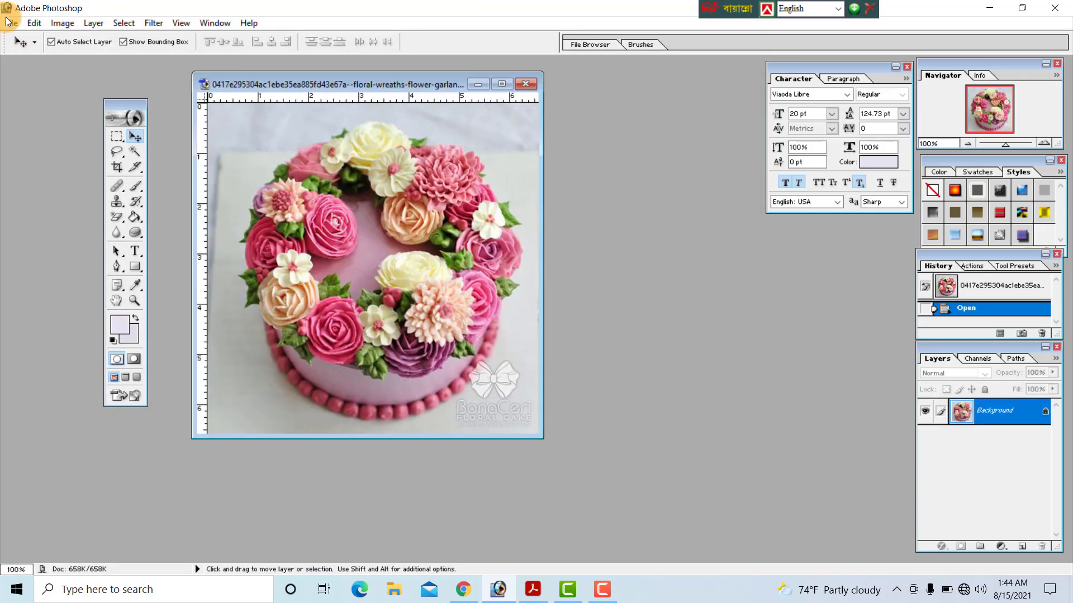
{"action": "left_click", "coordinate": [11, 22]}
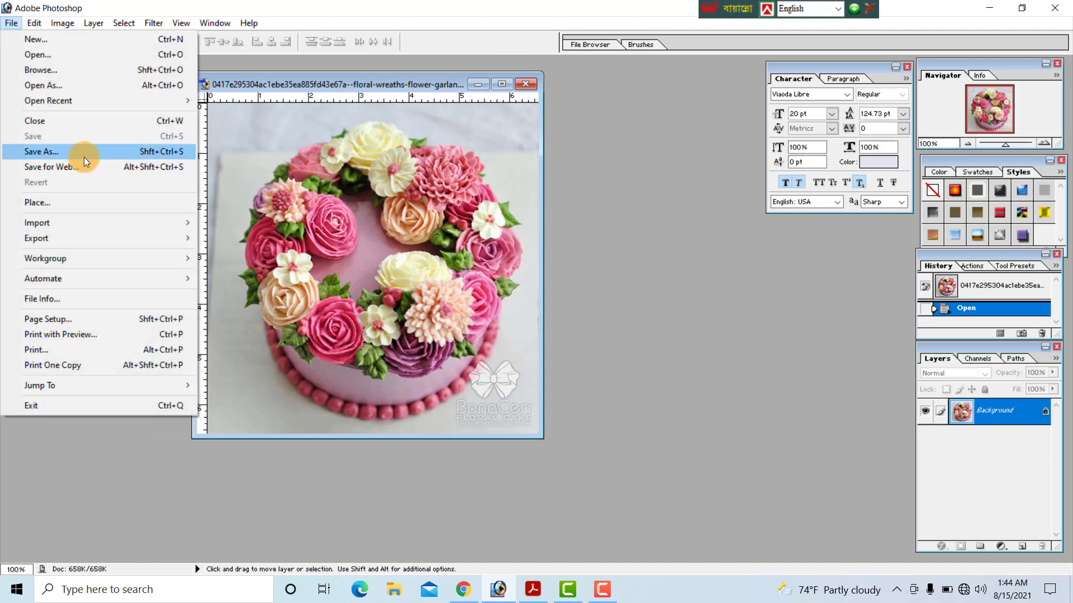
{"action": "left_click", "coordinate": [419, 183]}
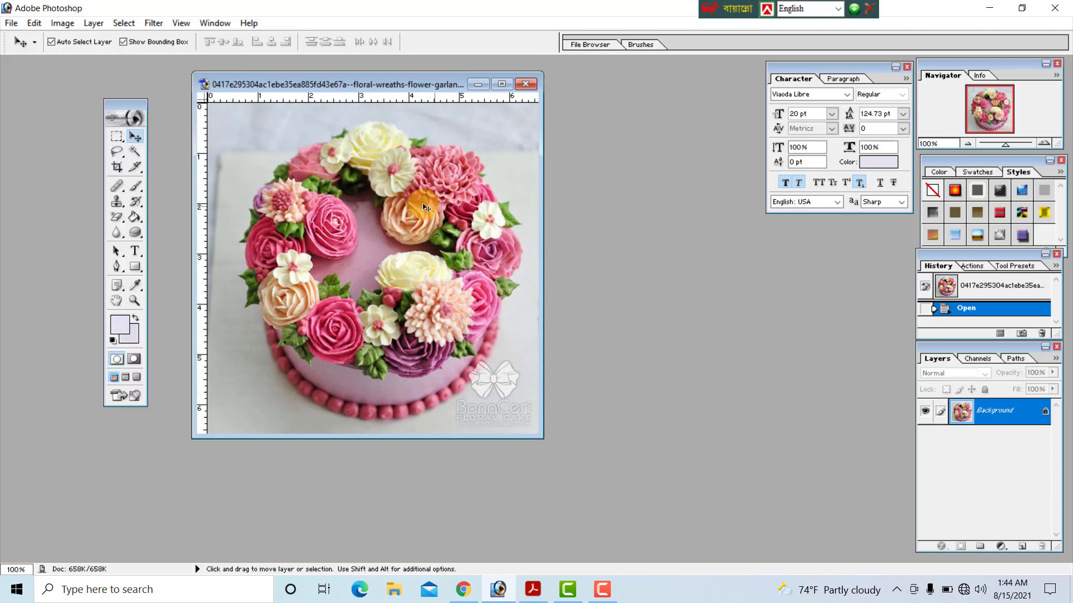
{"action": "left_click", "coordinate": [525, 84]}
- Create a new blank CMYK document and place its window in the middle of the workspace
{"action": "left_click", "coordinate": [11, 23]}
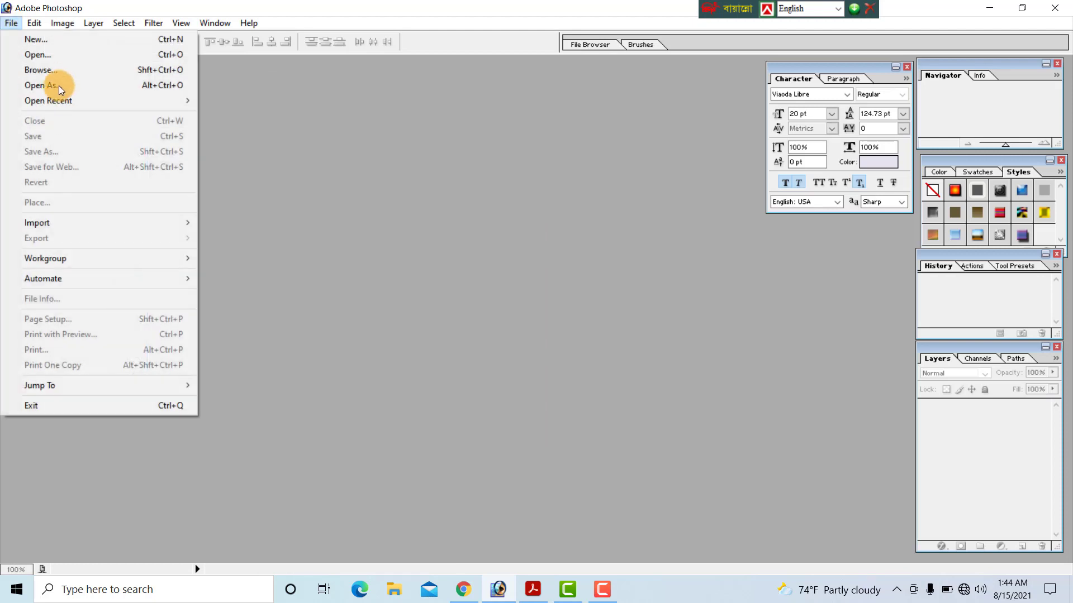
{"action": "left_click", "coordinate": [58, 41]}
{"action": "left_click", "coordinate": [542, 129]}
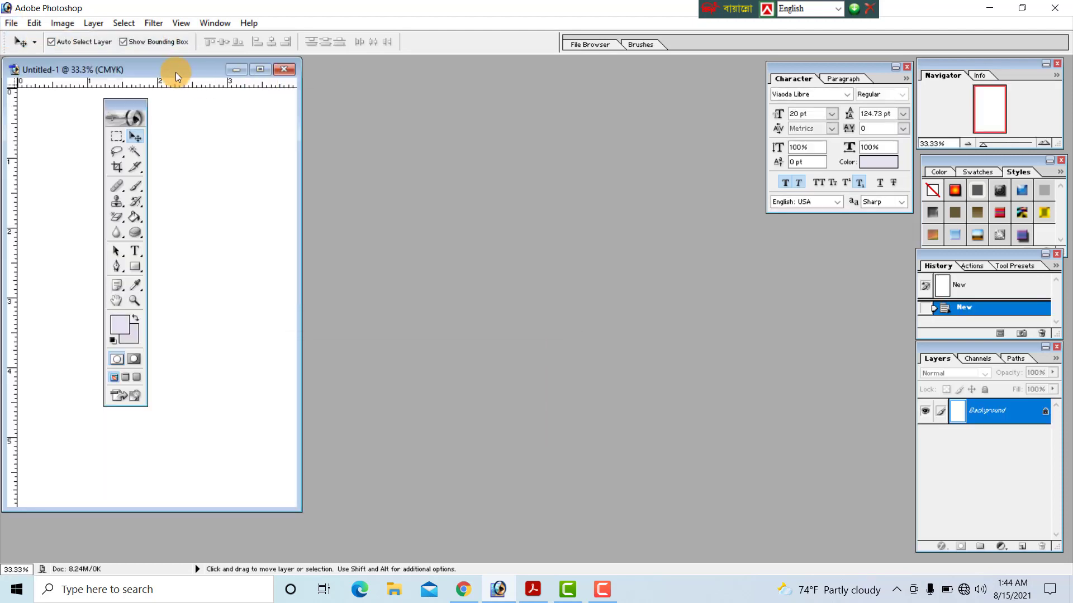
{"action": "left_click_drag", "start_coordinate": [175, 73], "coordinate": [515, 106]}
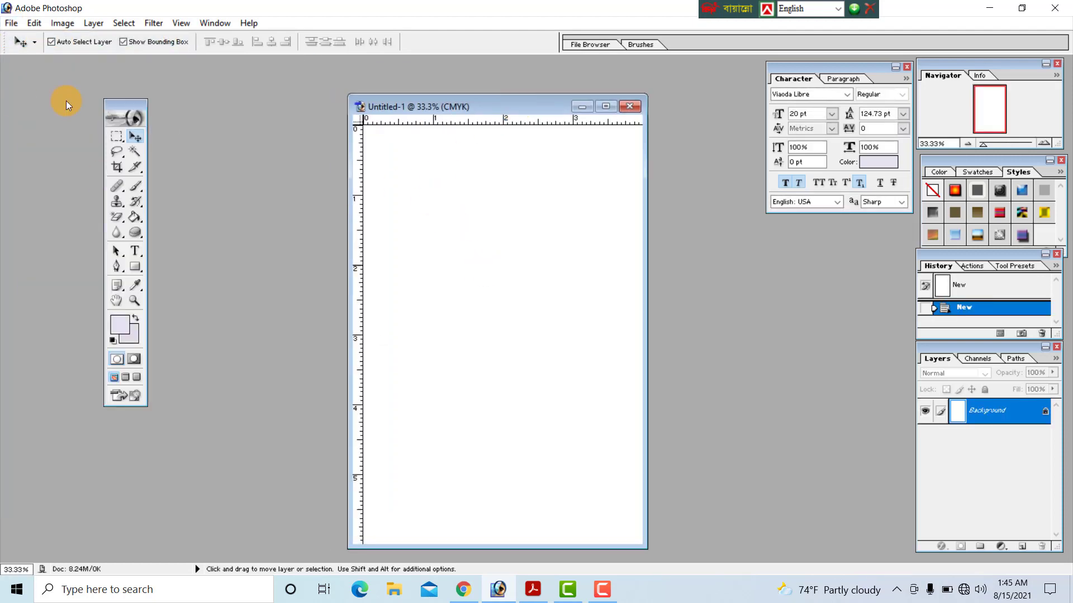
- Open the 1.jpg portrait from the Desktop, set its window beside the new document, and copy the picture onto the blank page
{"action": "double_click", "coordinate": [746, 291]}
{"action": "double_click", "coordinate": [453, 246]}
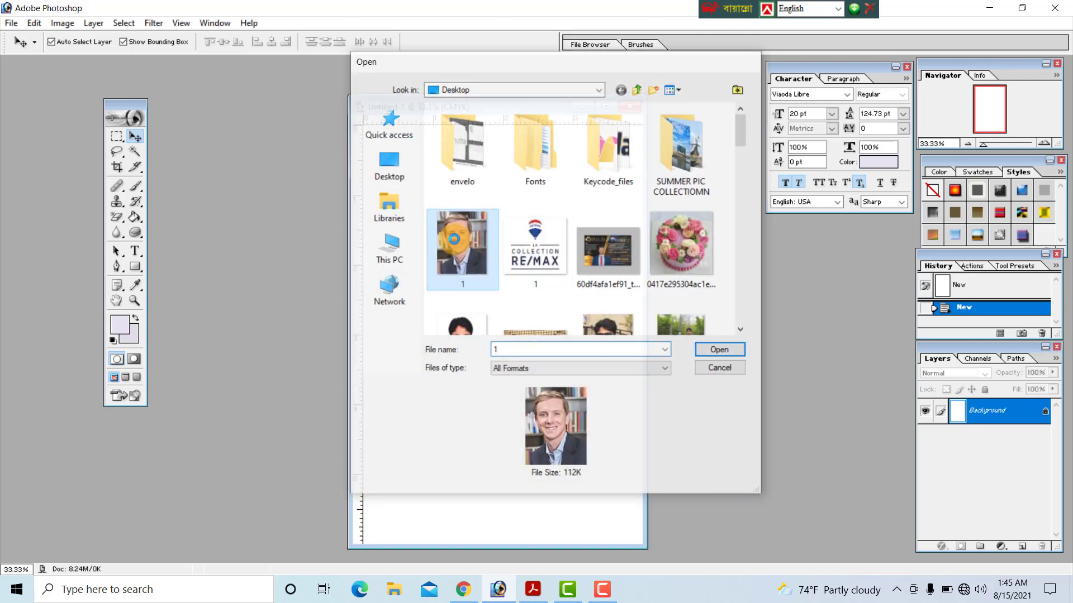
{"action": "left_click_drag", "start_coordinate": [220, 81], "coordinate": [843, 181]}
{"action": "left_click_drag", "start_coordinate": [678, 271], "coordinate": [464, 235]}
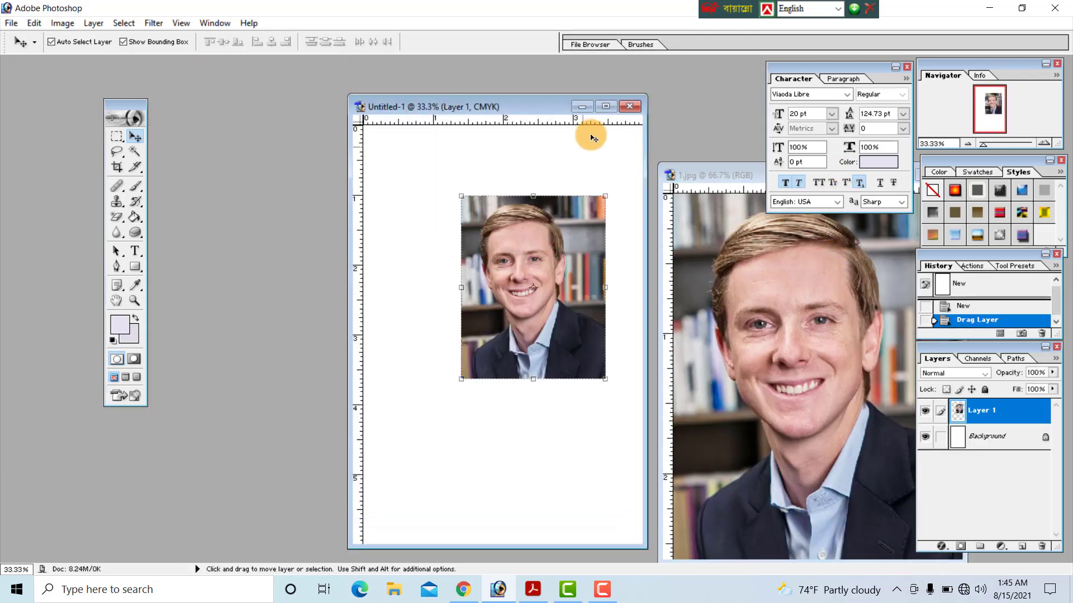
- Maximize the Untitled-1 window, and scale the portrait layer to about 250% and reposition it so that it covers the whole page
{"action": "left_click", "coordinate": [606, 106]}
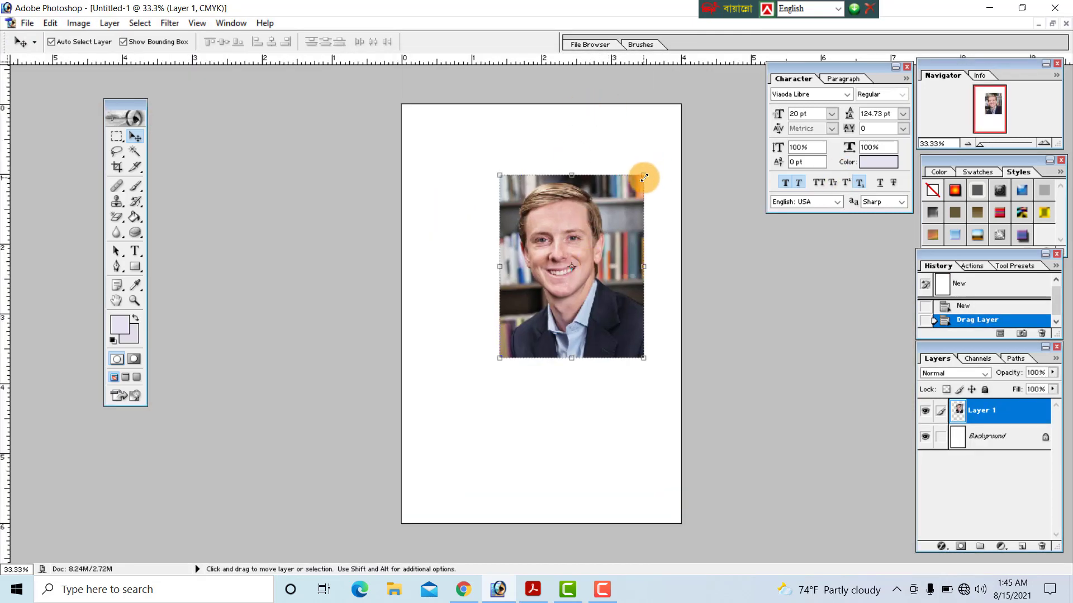
{"action": "left_click_drag", "start_coordinate": [645, 177], "coordinate": [761, 65]}
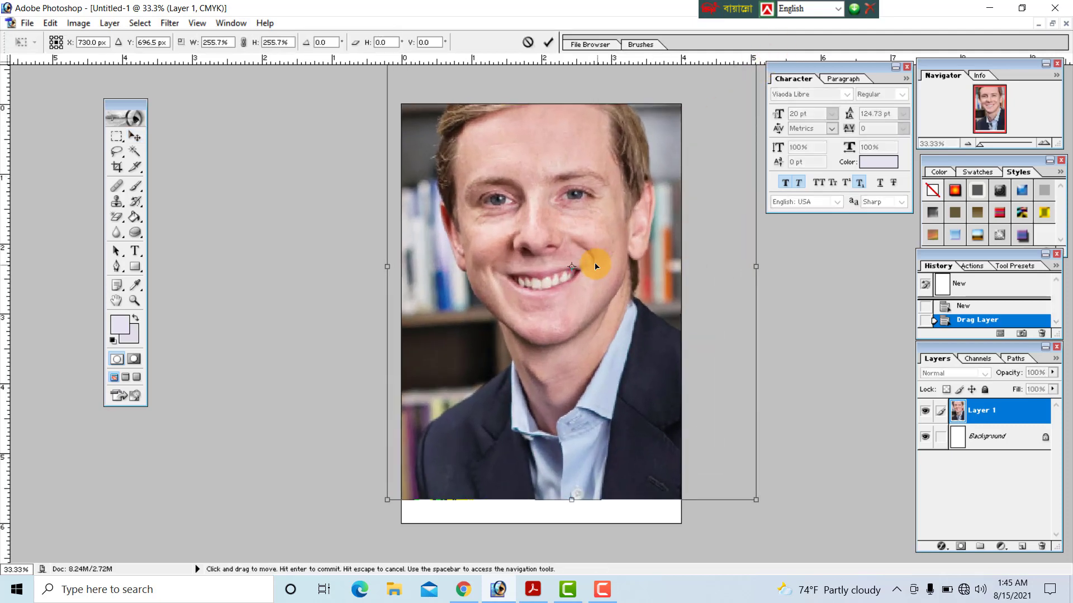
{"action": "left_click_drag", "start_coordinate": [594, 263], "coordinate": [569, 313]}
{"action": "left_click_drag", "start_coordinate": [725, 84], "coordinate": [725, 88]}
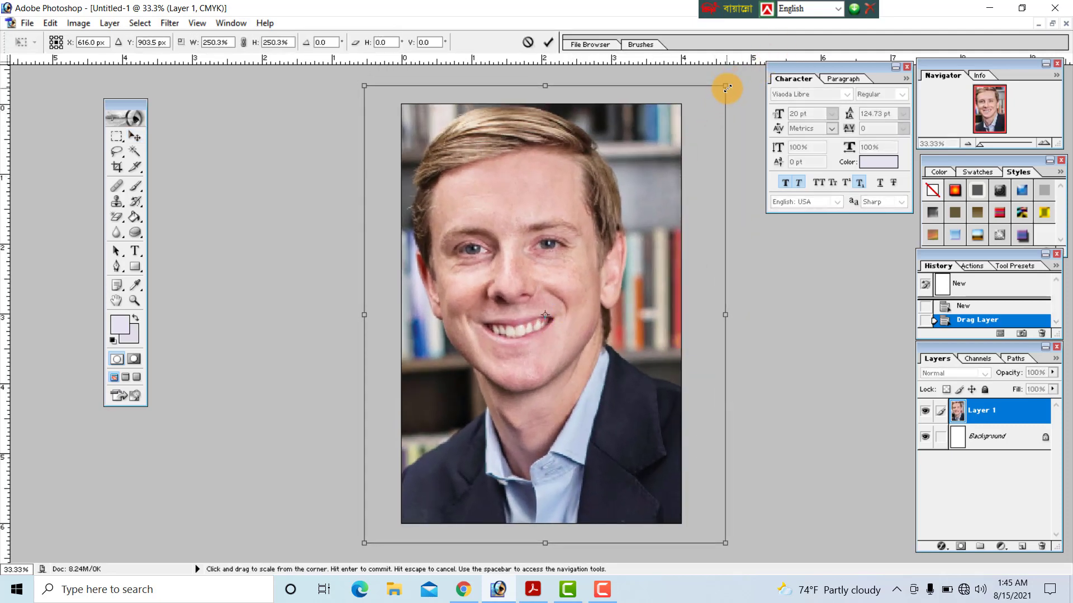
{"action": "key", "text": "Return"}
- Save the document to the Desktop as pp1.jpg in JPEG format
{"action": "left_click", "coordinate": [26, 23]}
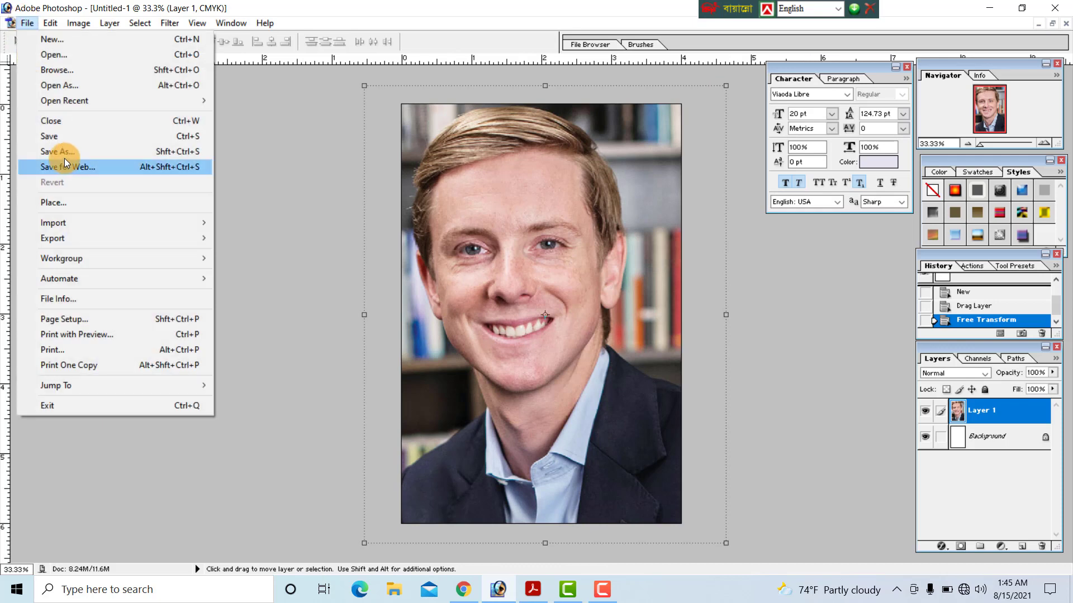
{"action": "left_click", "coordinate": [287, 152]}
{"action": "left_click", "coordinate": [27, 23]}
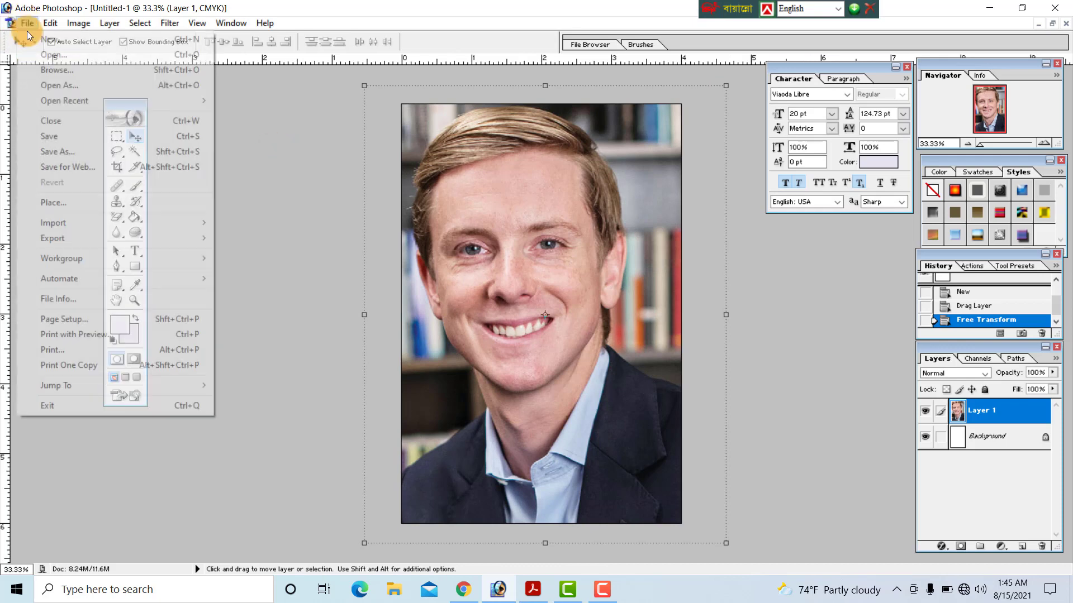
{"action": "left_click", "coordinate": [65, 147]}
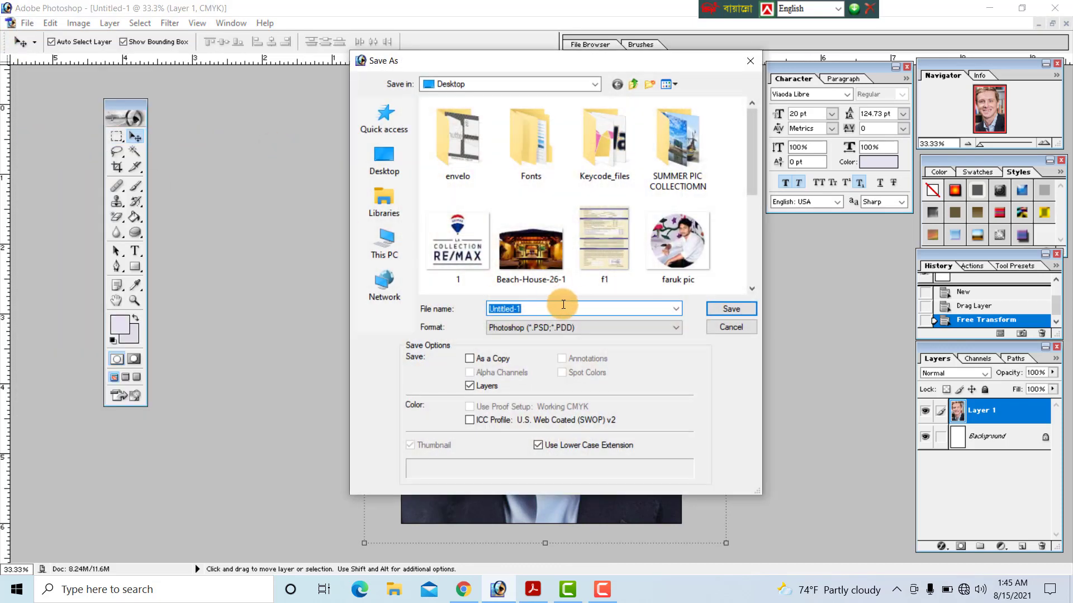
{"action": "left_click", "coordinate": [385, 168]}
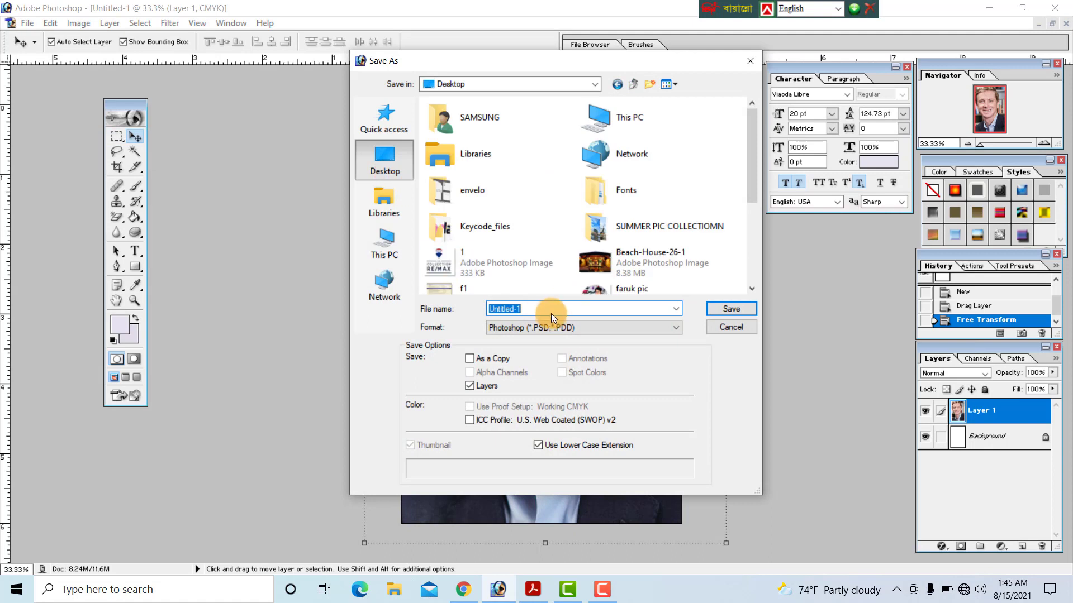
{"action": "type", "text": "pp1"}
{"action": "left_click", "coordinate": [551, 325]}
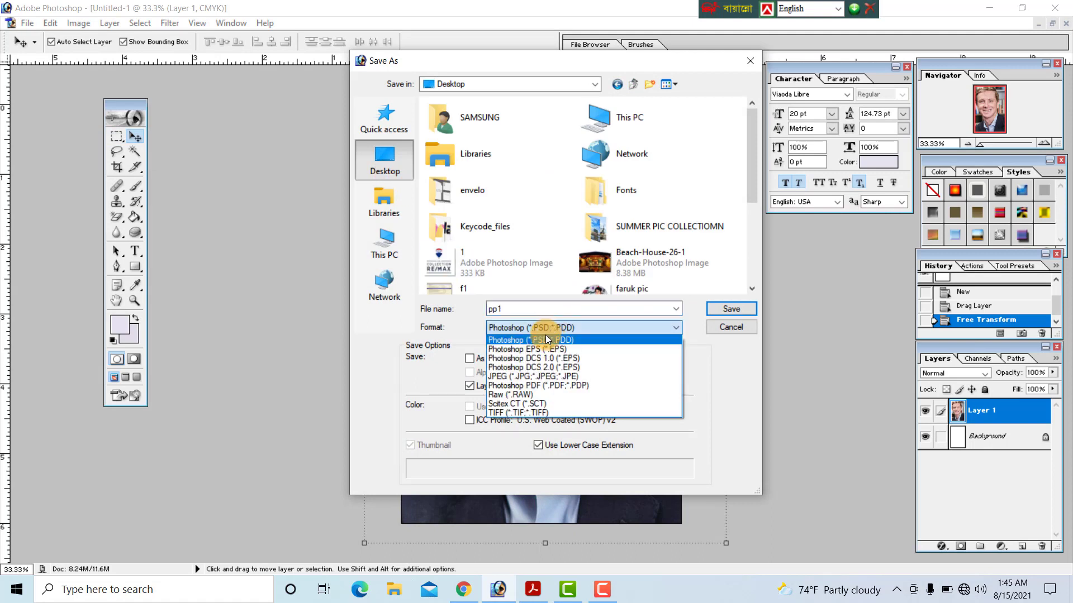
{"action": "left_click", "coordinate": [585, 375]}
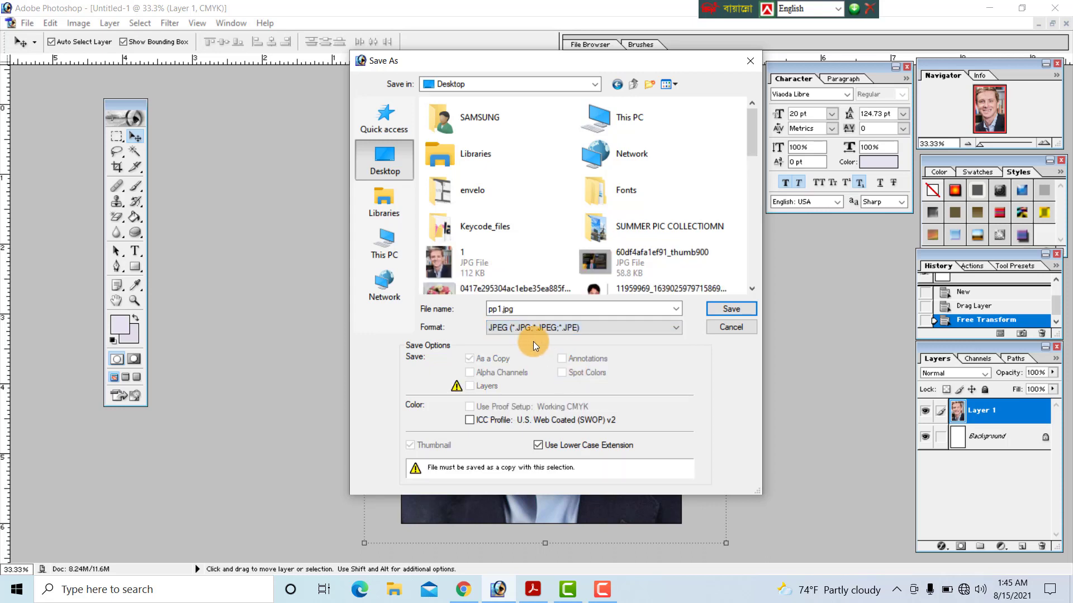
{"action": "left_click_drag", "start_coordinate": [532, 66], "coordinate": [489, 59]}
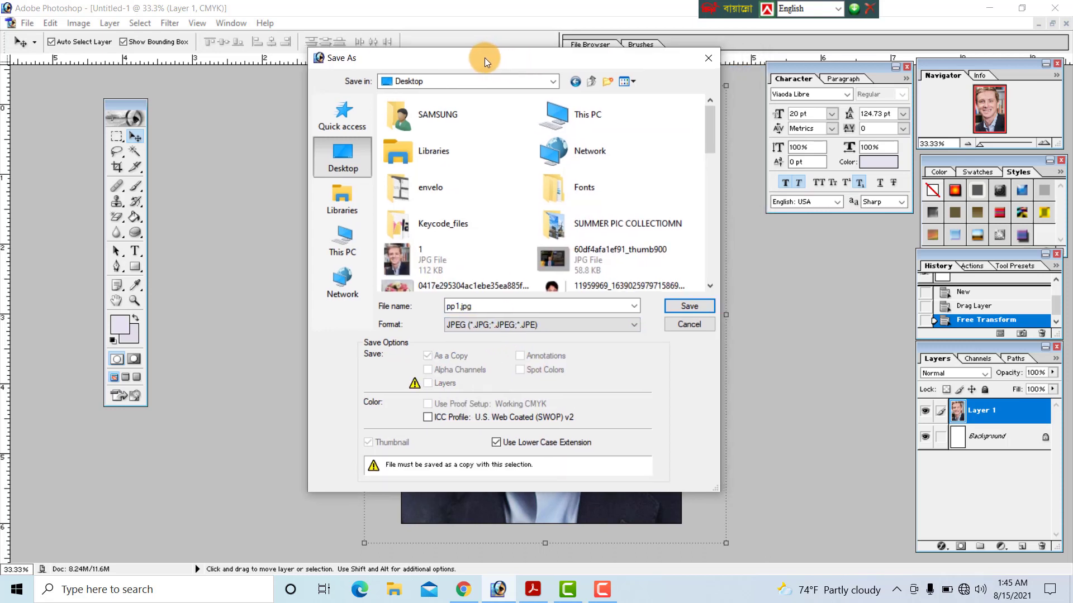
{"action": "left_click", "coordinate": [688, 303]}
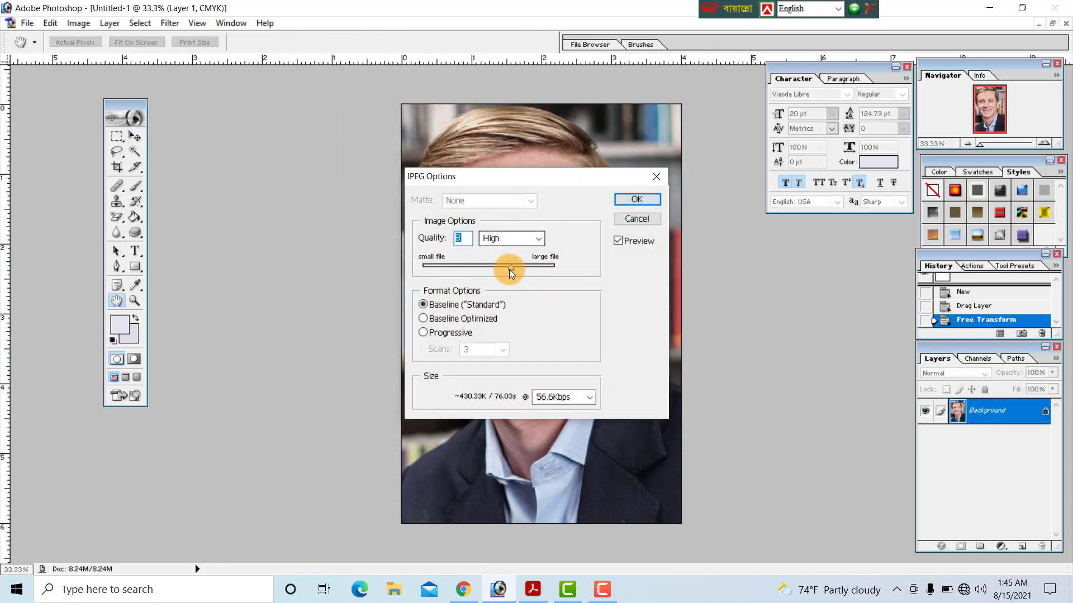
- Set the JPEG quality to 12 (Maximum) with the Baseline ("Standard") format, and accept the options
{"action": "left_click_drag", "start_coordinate": [508, 269], "coordinate": [571, 270]}
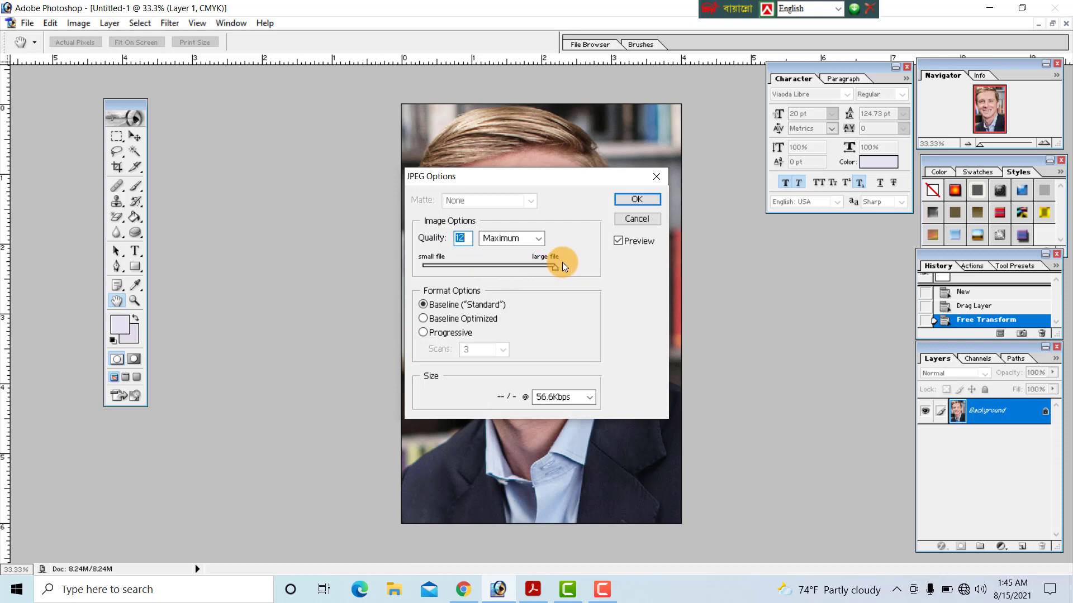
{"action": "left_click_drag", "start_coordinate": [539, 178], "coordinate": [527, 160]}
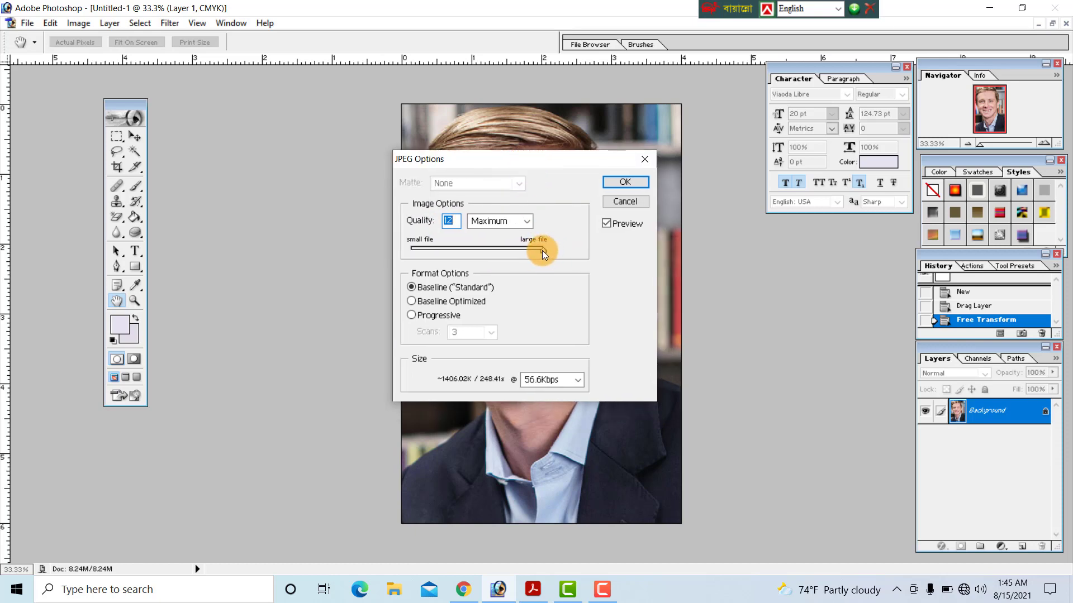
{"action": "left_click", "coordinate": [622, 181]}
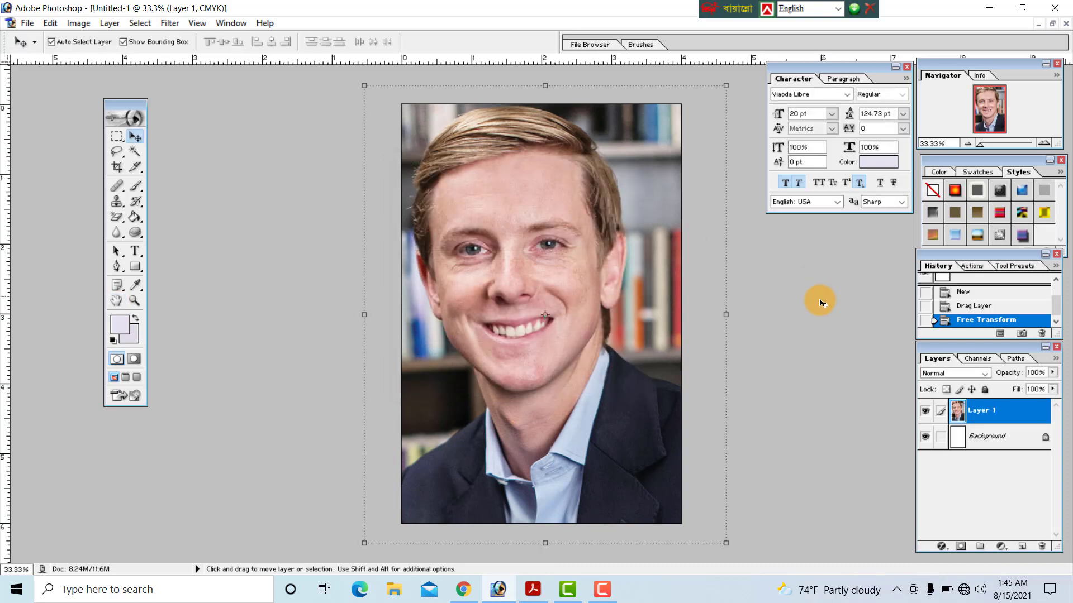
- Show the desktop, view the saved pp1.jpg in Photos, close it, and return to Photoshop
{"action": "left_click", "coordinate": [989, 8]}
{"action": "left_click", "coordinate": [991, 6]}
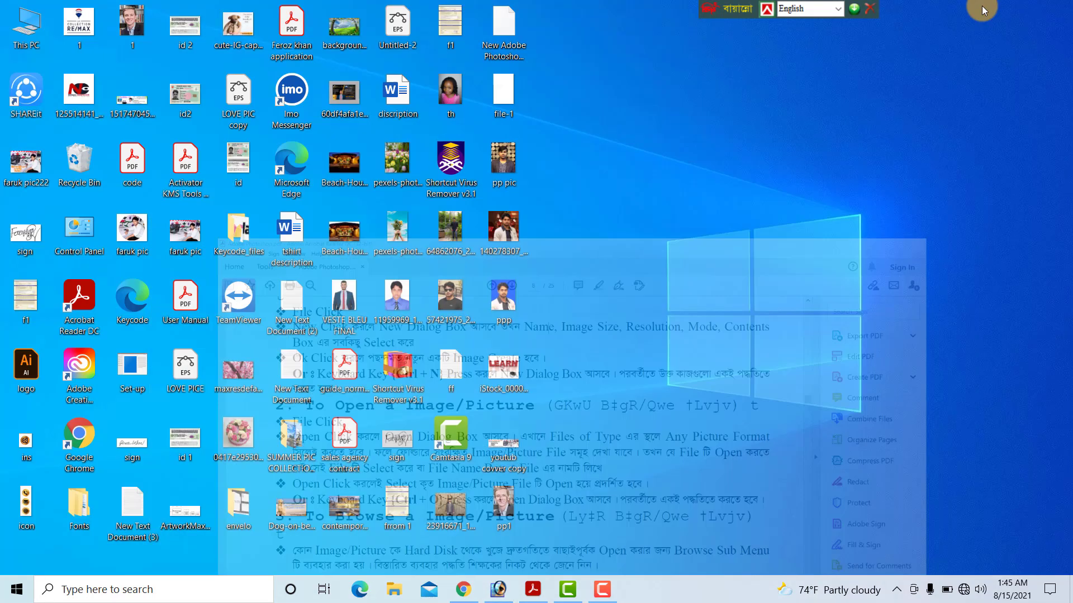
{"action": "double_click", "coordinate": [504, 510]}
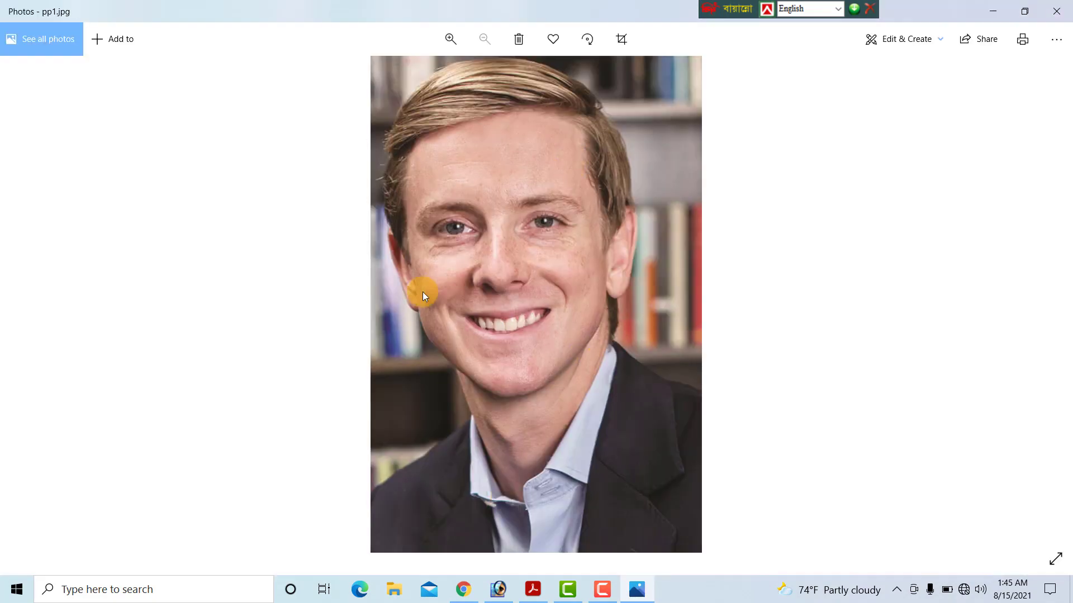
{"action": "left_click", "coordinate": [1056, 11]}
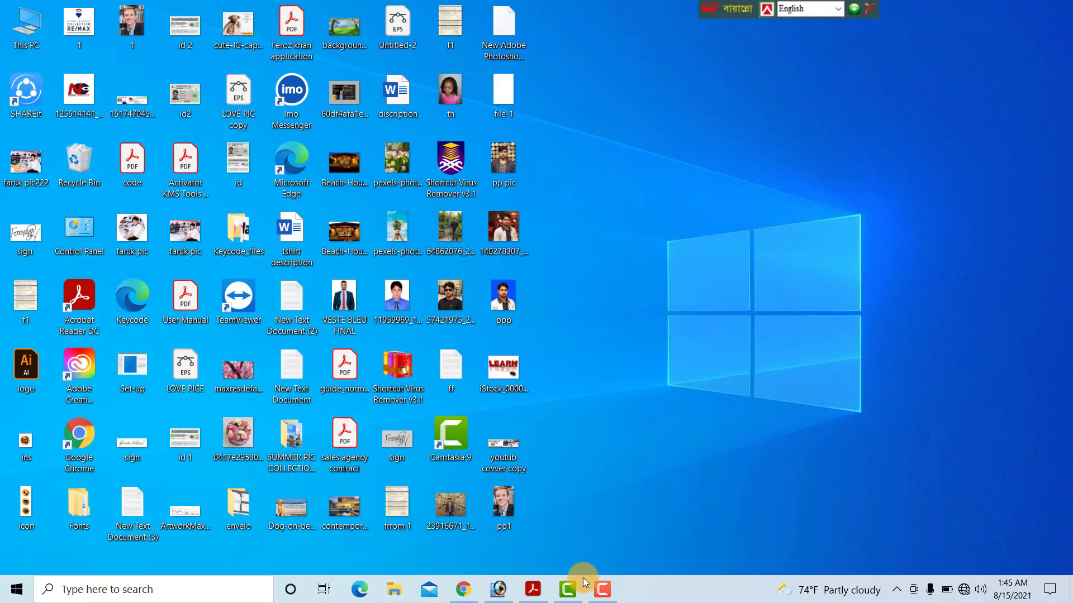
{"action": "left_click", "coordinate": [496, 593]}
- Add a horizontal text layer with a first name over the portrait's face, and move it up onto the forehead
{"action": "left_click", "coordinate": [27, 23]}
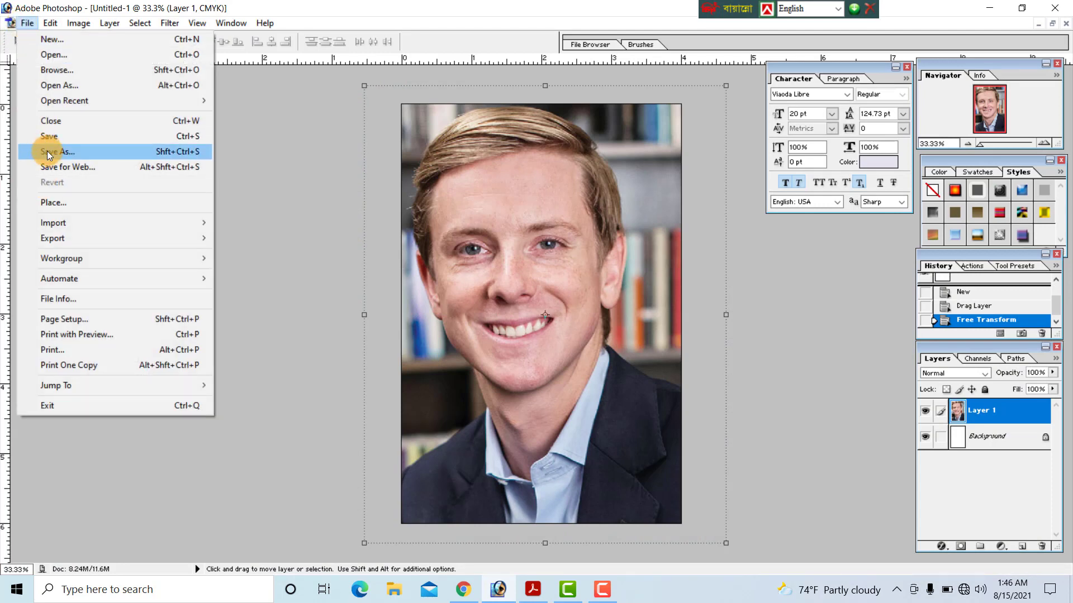
{"action": "left_click", "coordinate": [252, 224]}
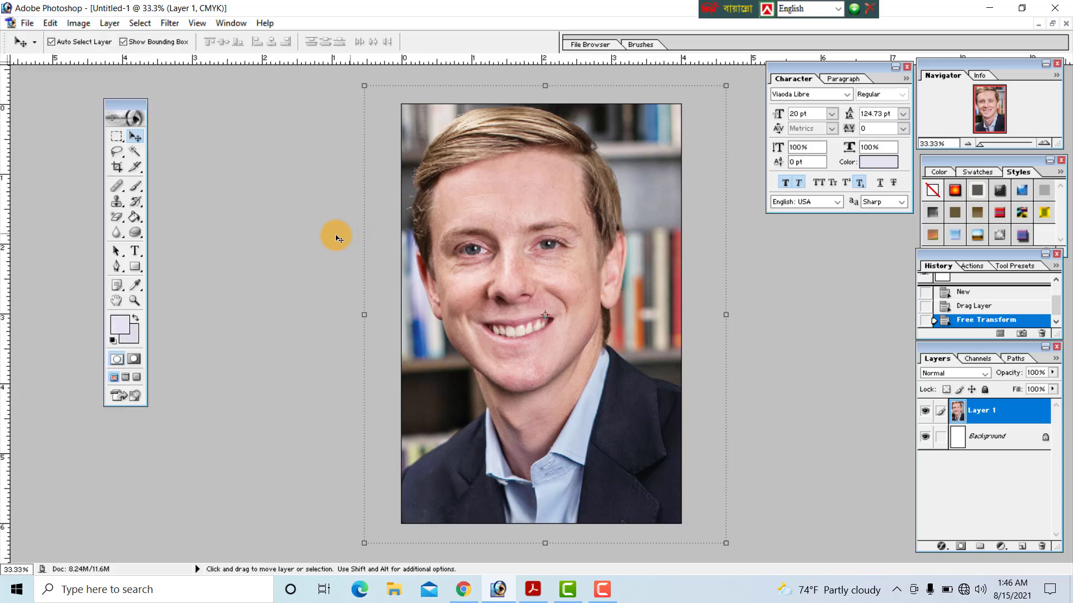
{"action": "key", "text": "m"}
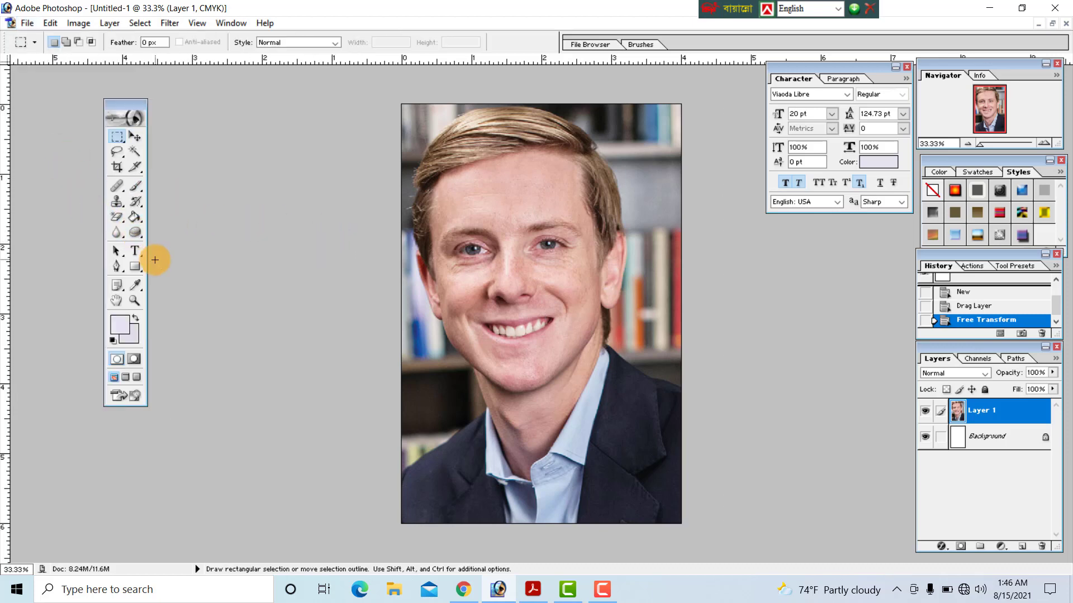
{"action": "left_click", "coordinate": [135, 251]}
{"action": "left_click", "coordinate": [509, 307]}
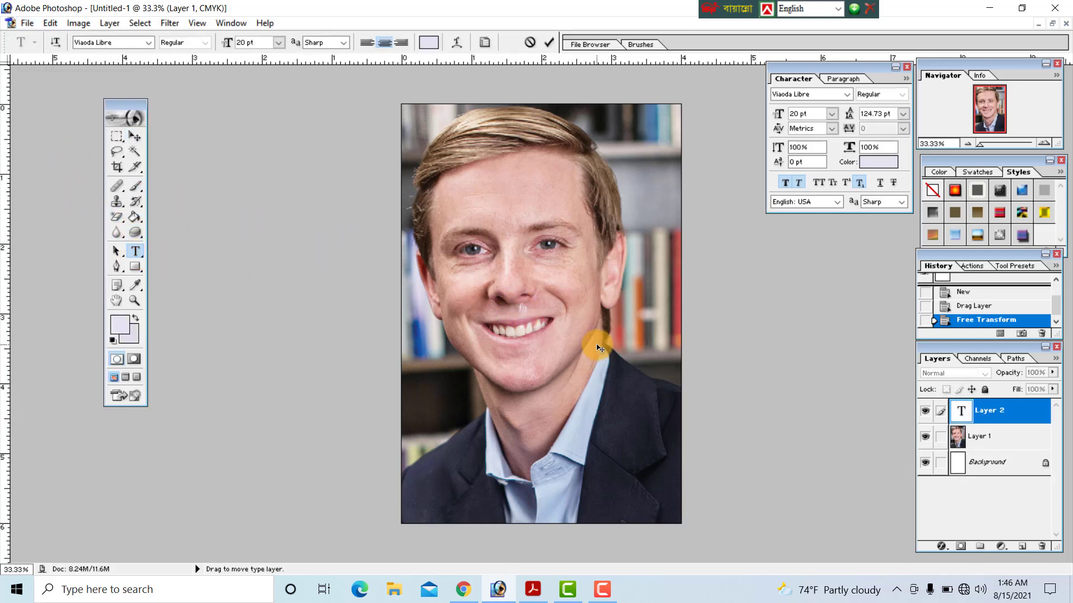
{"action": "type", "text": "faruk"}
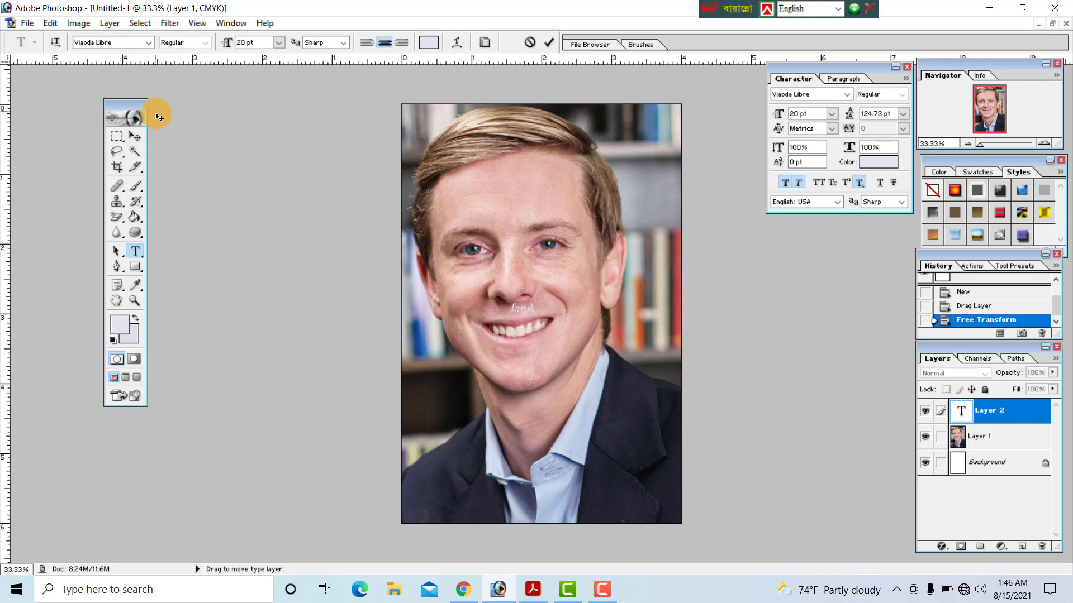
{"action": "left_click", "coordinate": [134, 135]}
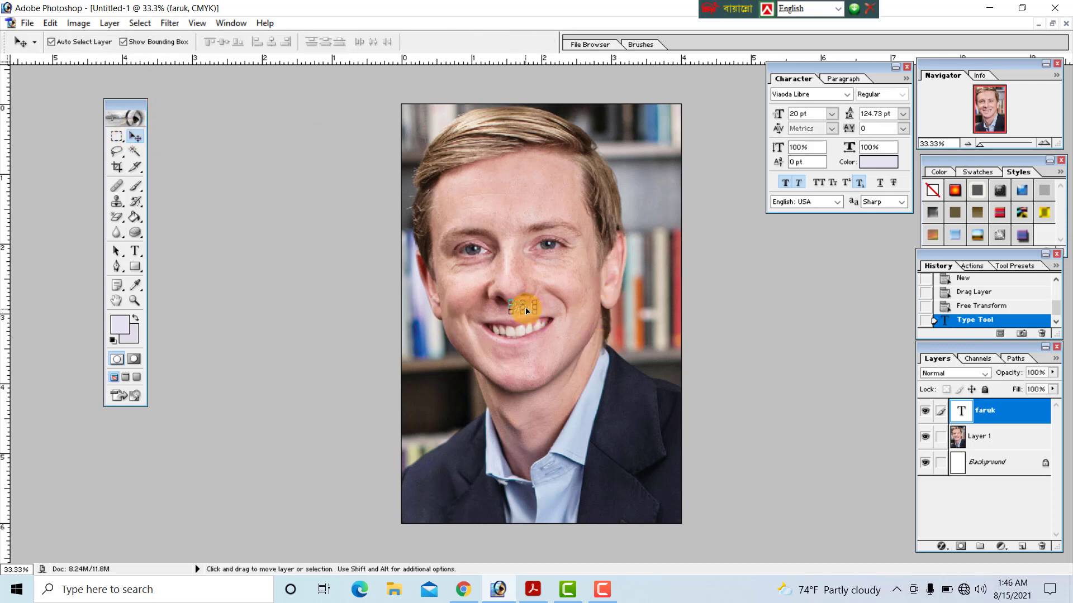
{"action": "left_click_drag", "start_coordinate": [527, 311], "coordinate": [515, 201]}
- Color the name text red (FF0000), scale it up to about 74 pt, and place it in the picture's upper-right corner
{"action": "left_click", "coordinate": [884, 162]}
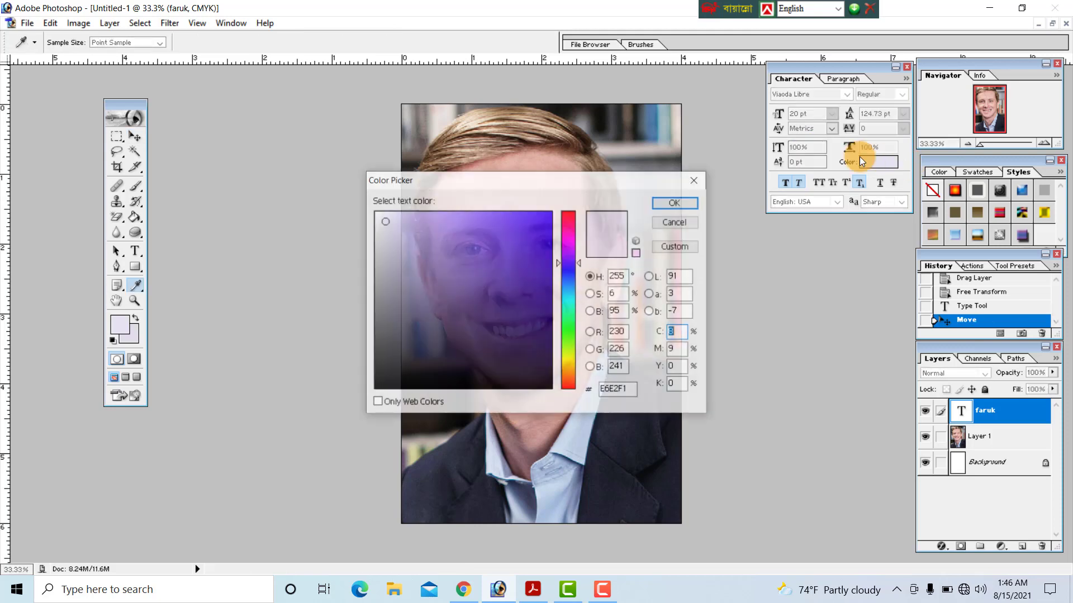
{"action": "left_click_drag", "start_coordinate": [458, 287], "coordinate": [572, 169]}
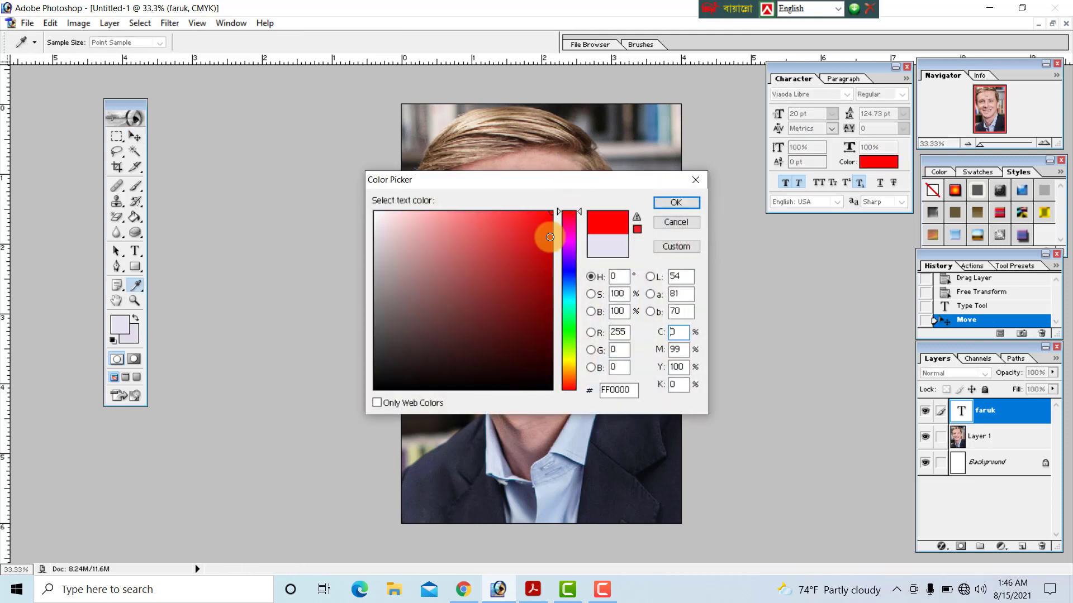
{"action": "left_click", "coordinate": [673, 203]}
{"action": "key", "text": "ctrl+t"}
{"action": "left_click_drag", "start_coordinate": [559, 216], "coordinate": [632, 129]}
{"action": "key", "text": "Return"}
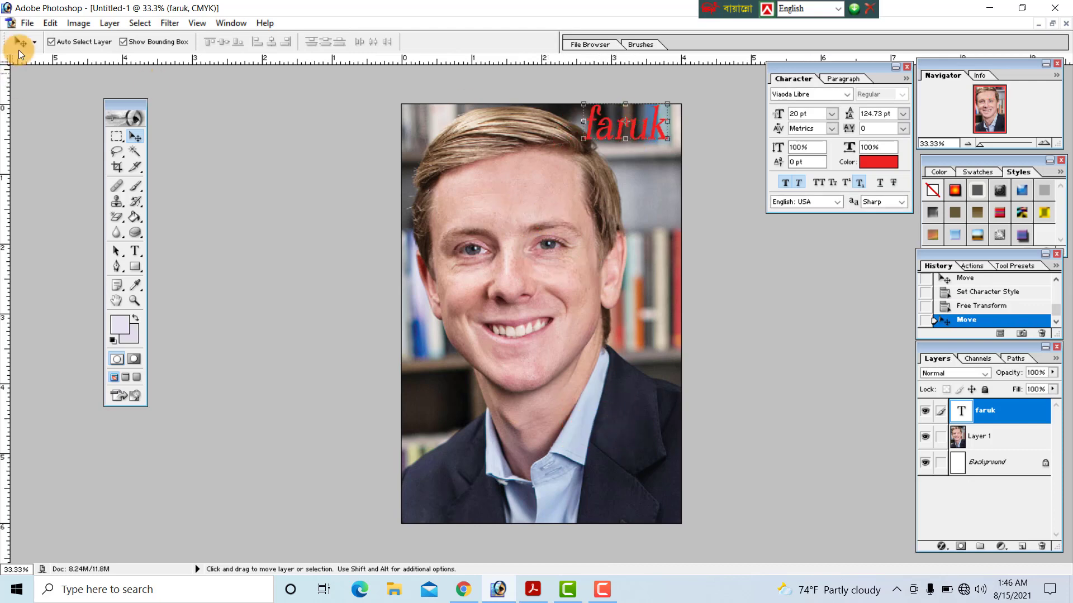
- Save the document under the new name ppp2 on the Desktop as a JPEG, with quality 12 (Maximum) and Baseline ("Standard")
{"action": "left_click", "coordinate": [27, 23]}
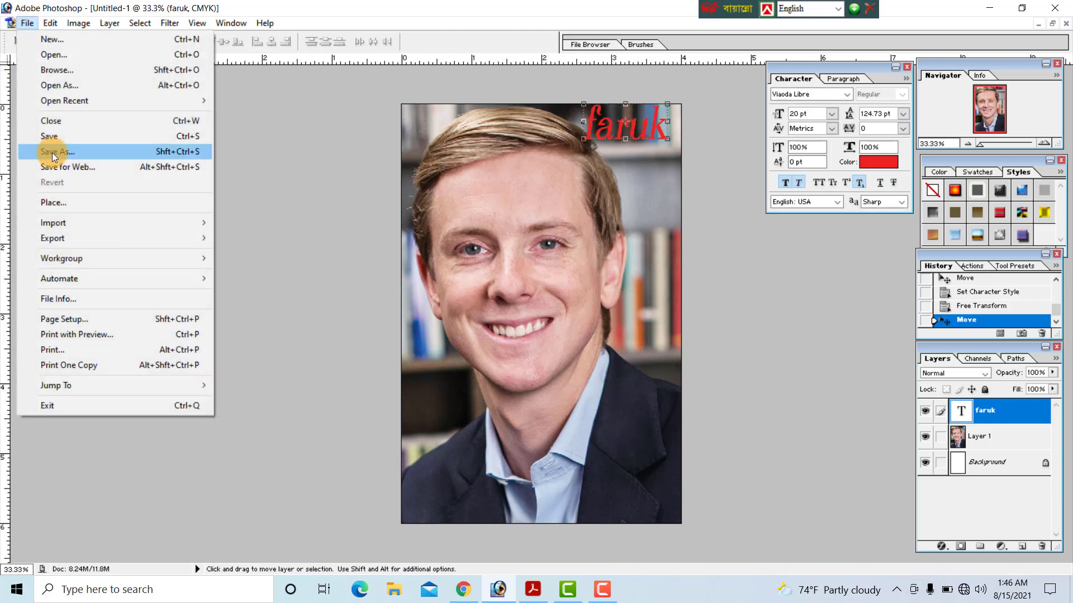
{"action": "left_click", "coordinate": [54, 153]}
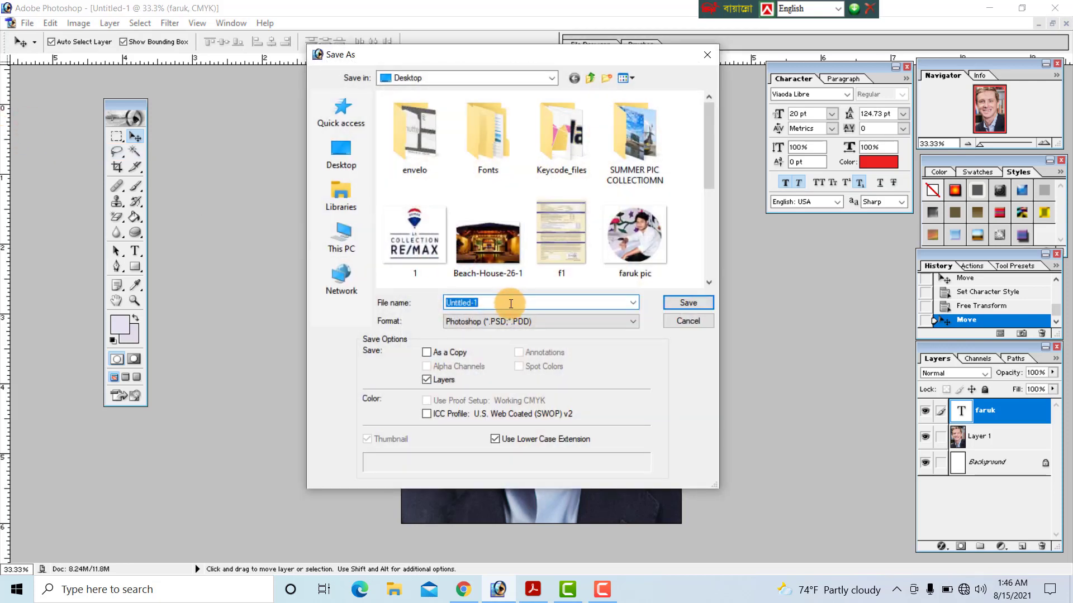
{"action": "type", "text": "ppp"}
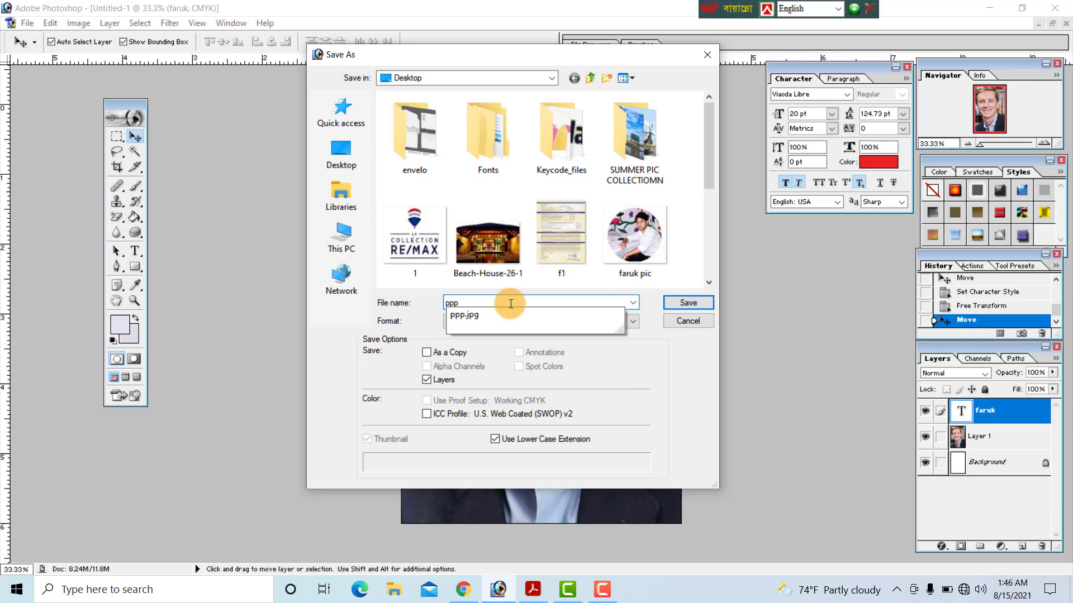
{"action": "type", "text": "2"}
{"action": "left_click", "coordinate": [509, 321]}
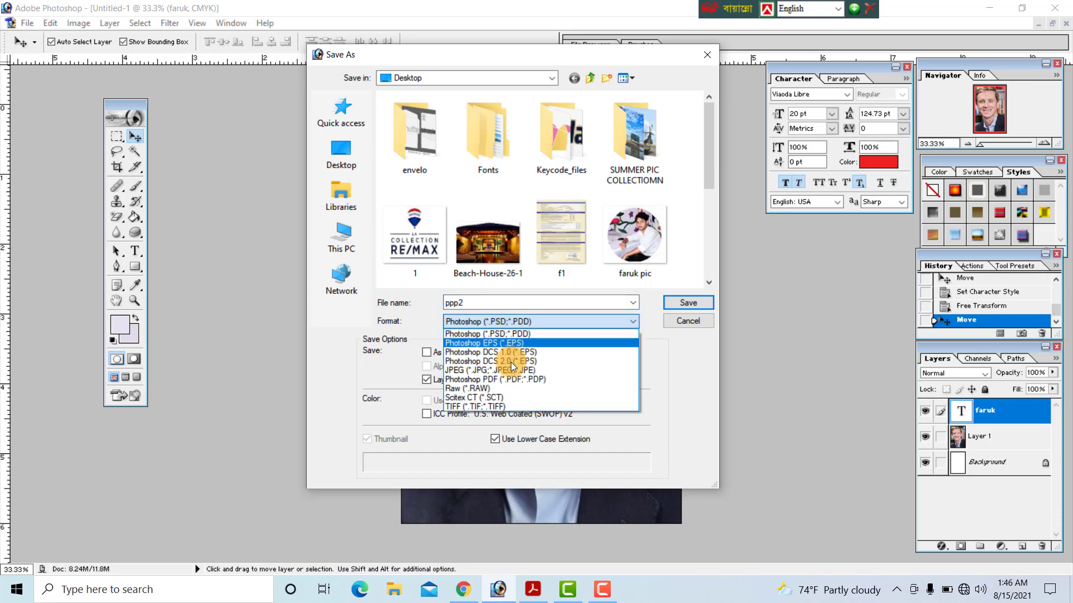
{"action": "left_click", "coordinate": [509, 381]}
{"action": "left_click", "coordinate": [688, 303]}
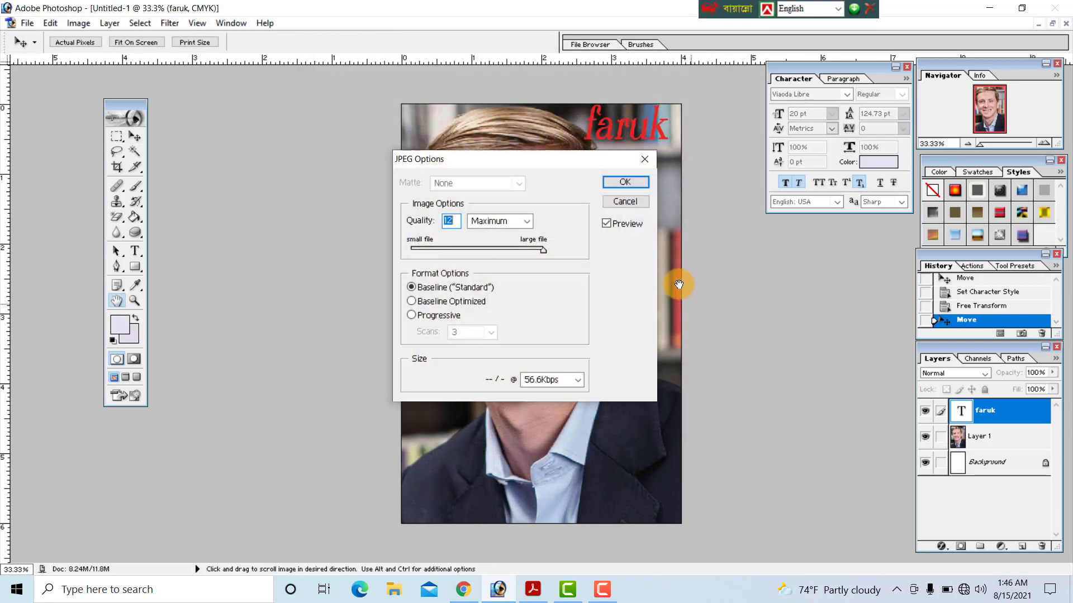
{"action": "left_click", "coordinate": [624, 181]}
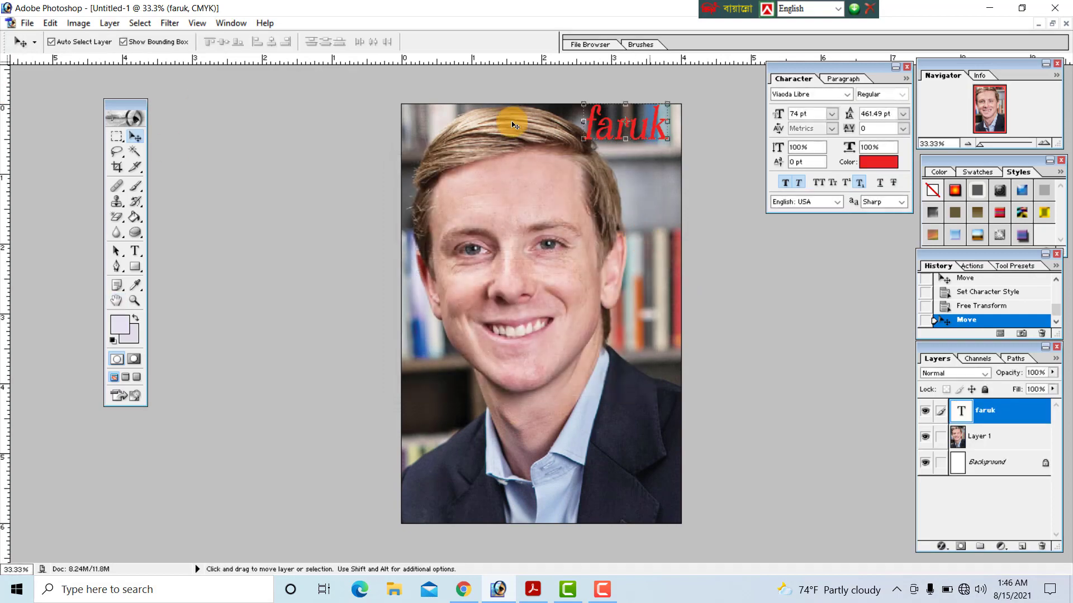
- Show the desktop, view pp1.jpg and ppp2.jpg in Photos to compare the two saved versions, and return to Photoshop
{"action": "left_click", "coordinate": [990, 8]}
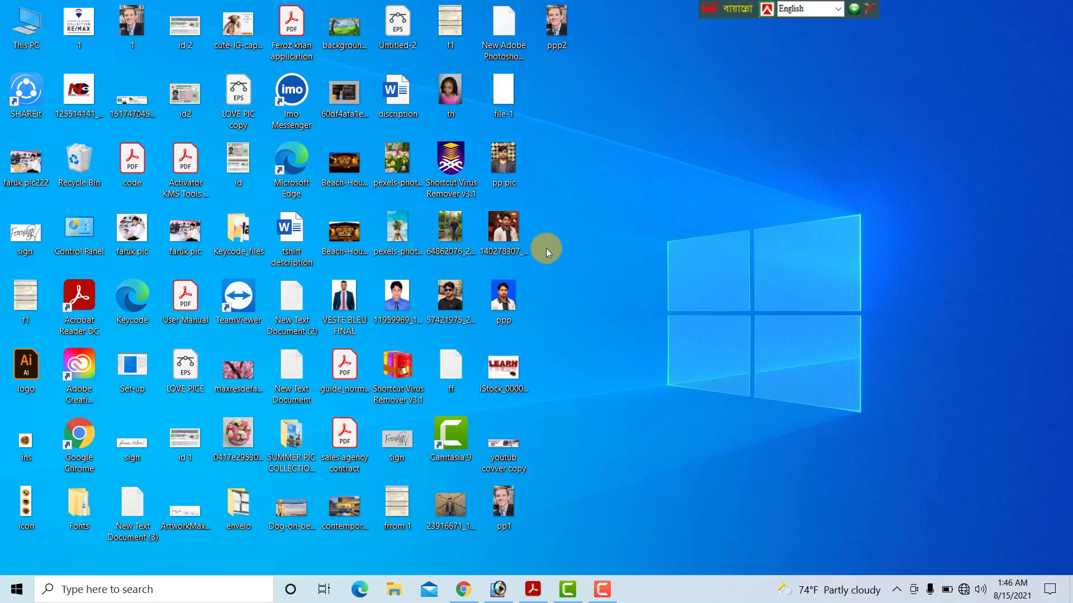
{"action": "double_click", "coordinate": [506, 509]}
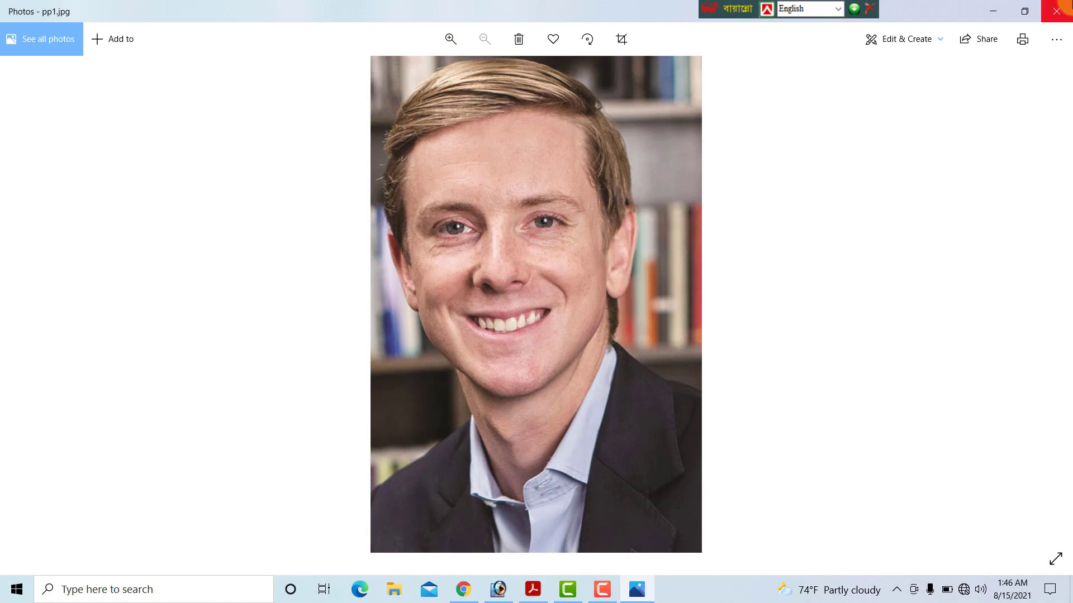
{"action": "left_click", "coordinate": [1056, 11]}
{"action": "double_click", "coordinate": [556, 22]}
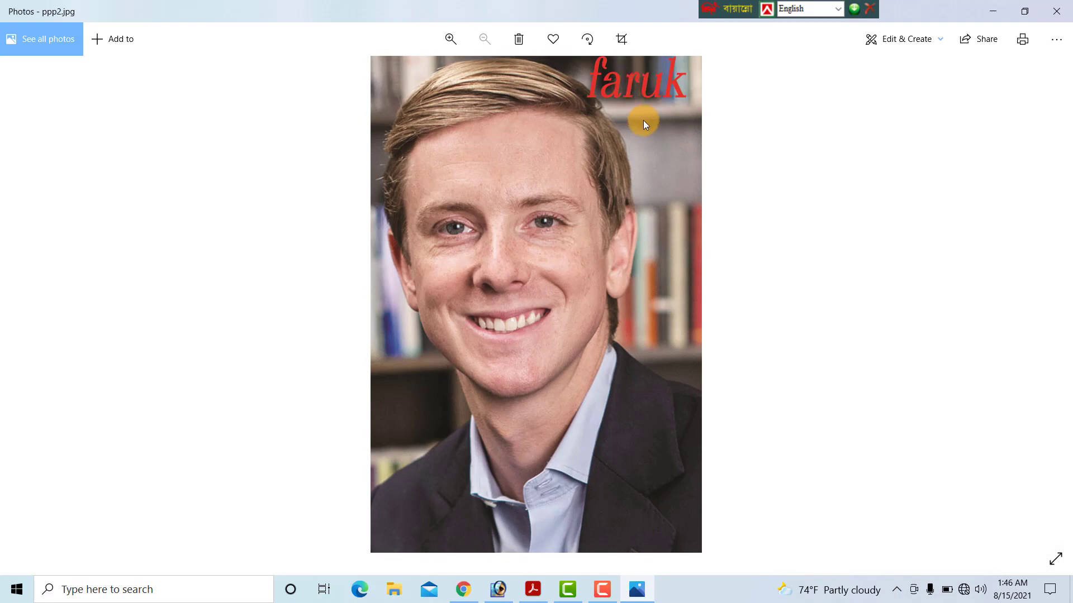
{"action": "left_click", "coordinate": [1057, 11]}
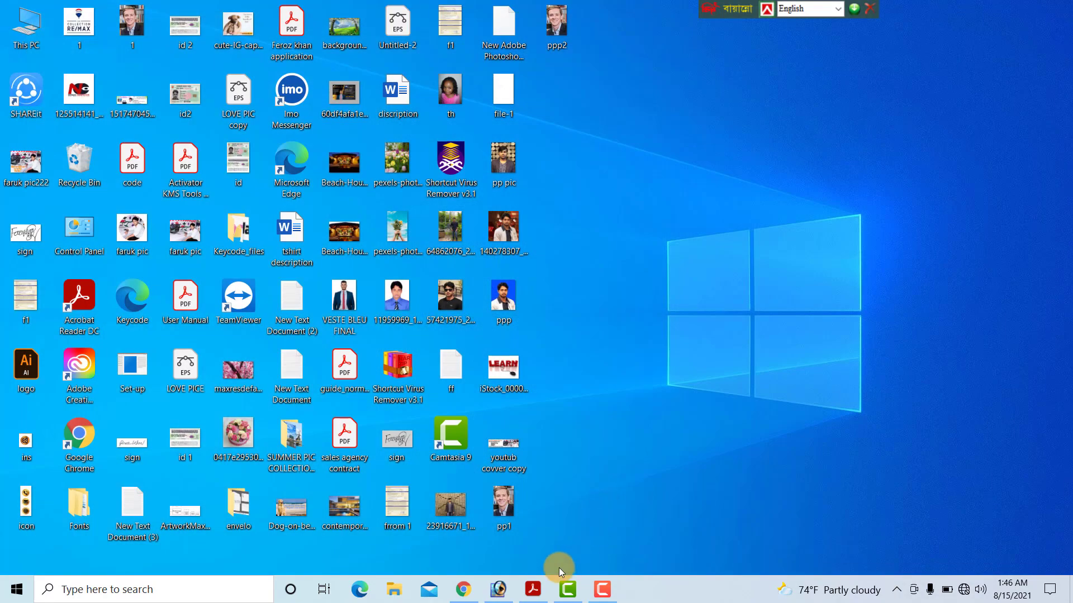
{"action": "left_click", "coordinate": [499, 588]}
- Delete the text layer with the name so that only the portrait layer and the background remain
{"action": "left_click", "coordinate": [27, 23]}
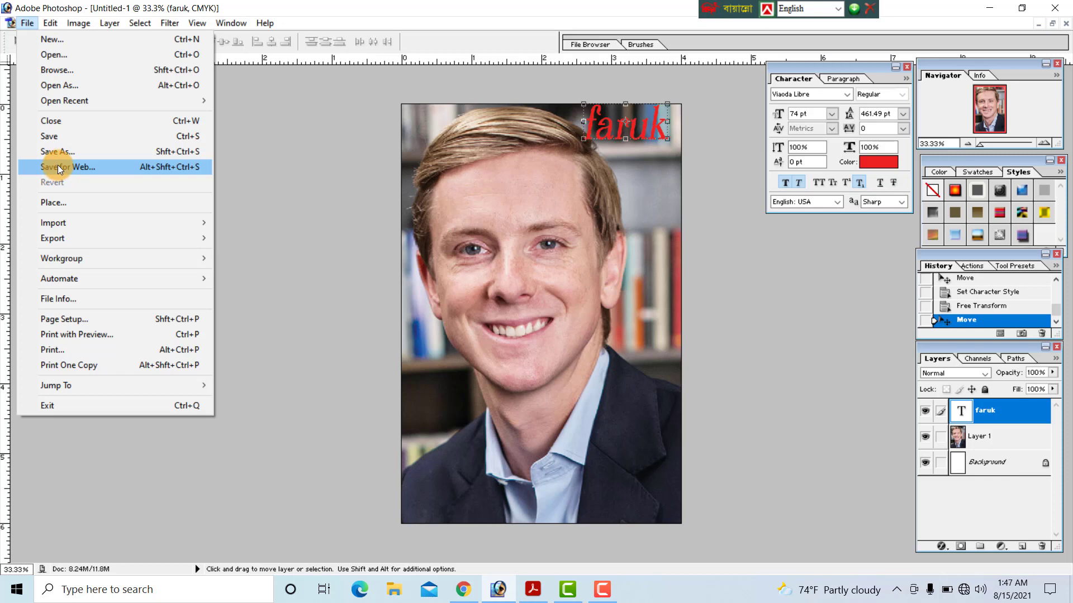
{"action": "left_click", "coordinate": [497, 255]}
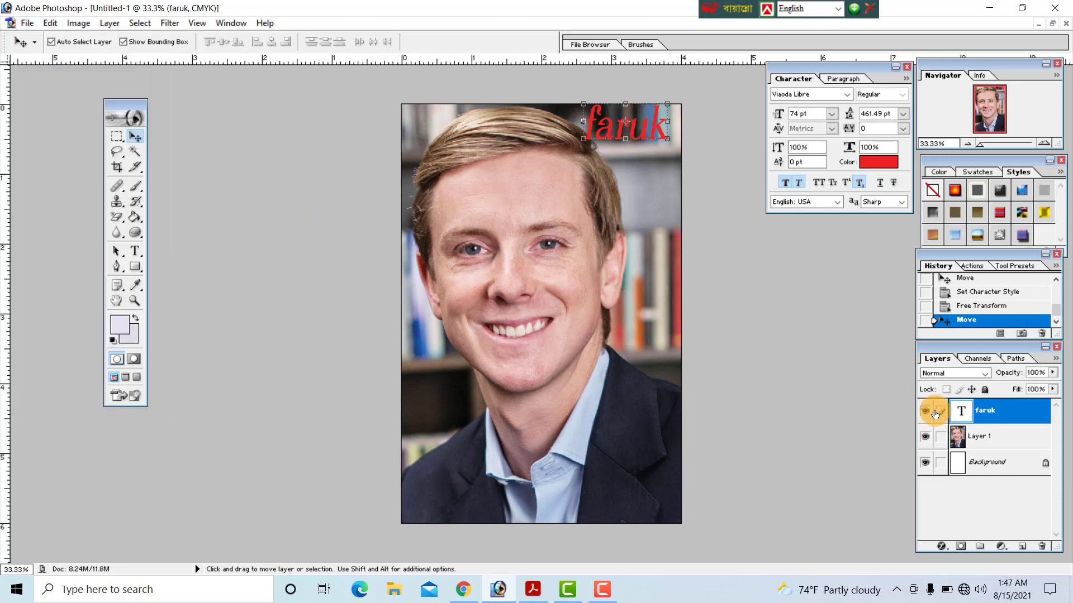
{"action": "left_click", "coordinate": [928, 413]}
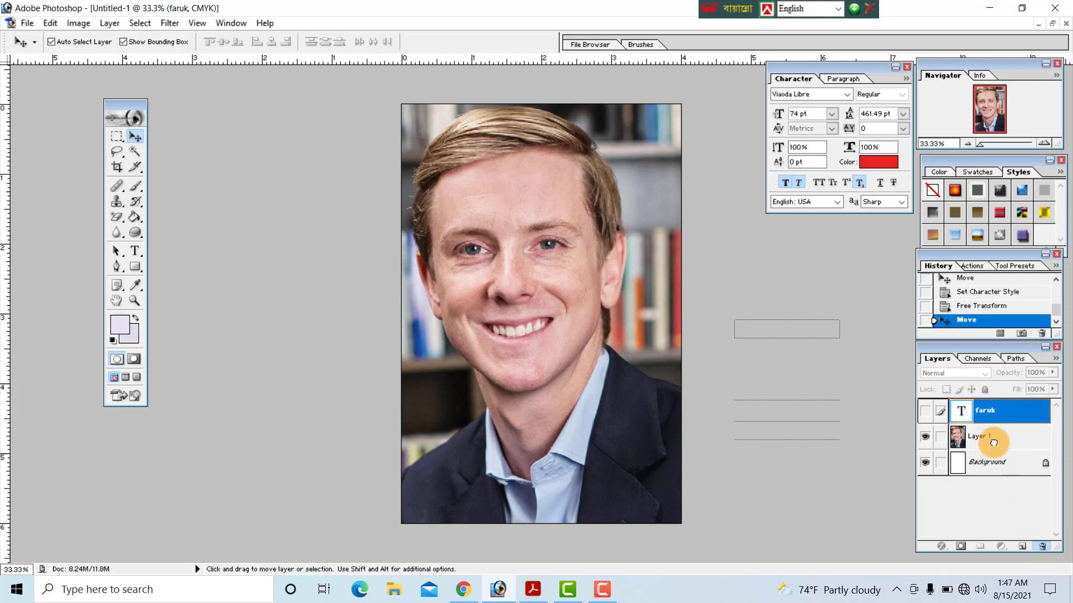
{"action": "key", "text": "Delete"}
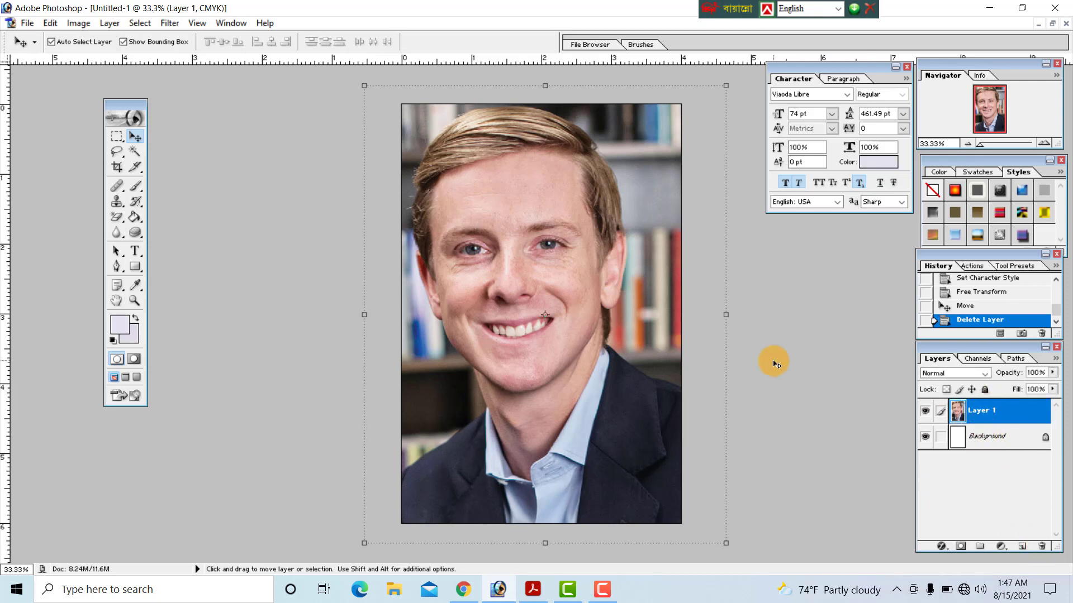
{"action": "left_click", "coordinate": [118, 136]}
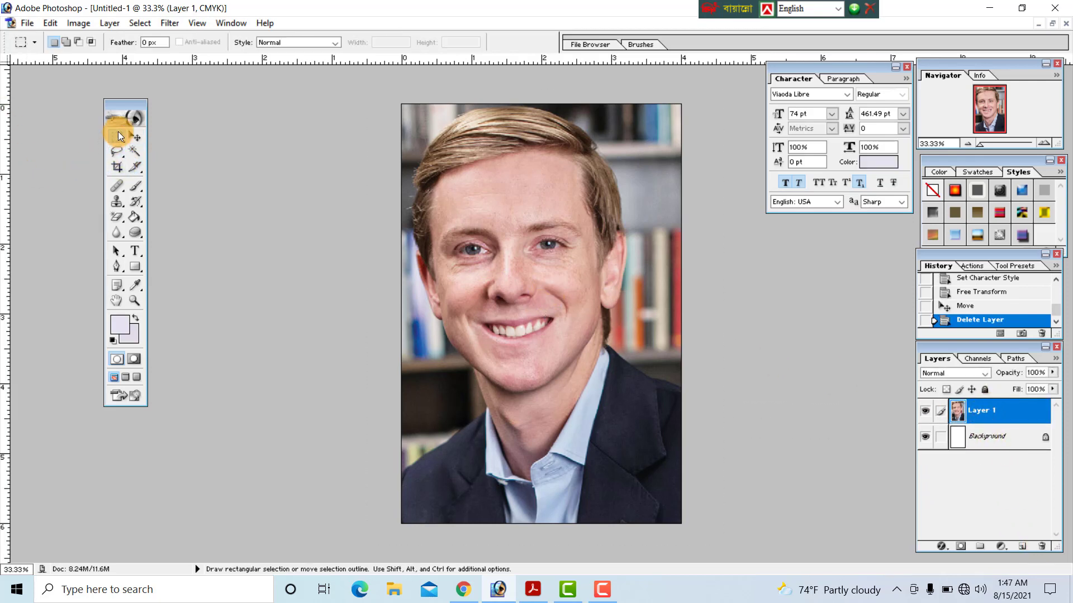
{"action": "left_click", "coordinate": [136, 137]}
- Start Save for Web for the portrait, choose the PNG-24 preset, and proceed to saving the optimized file
{"action": "left_click", "coordinate": [26, 23]}
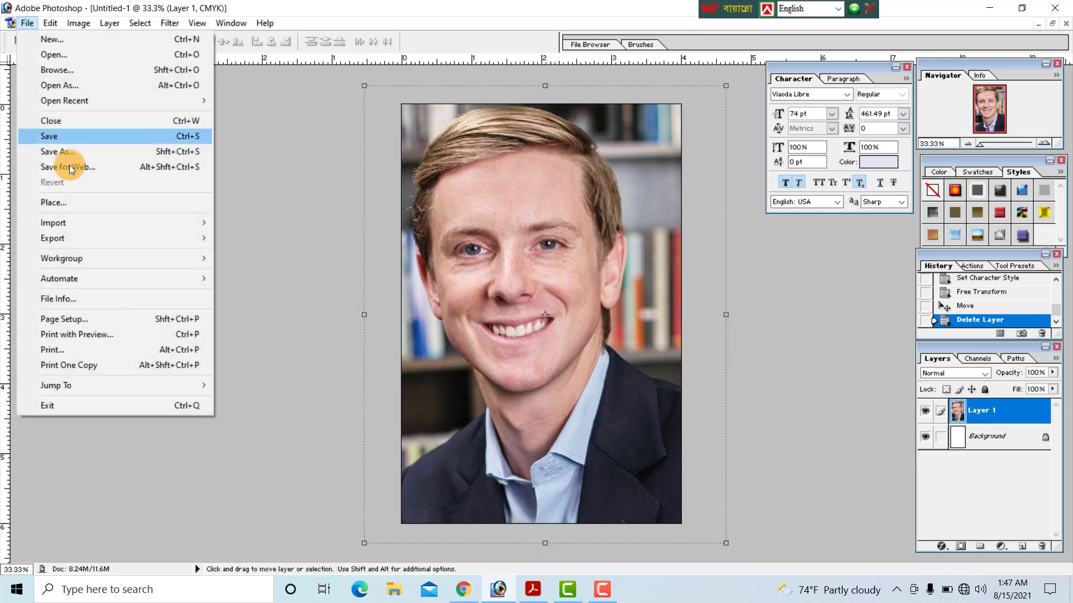
{"action": "left_click", "coordinate": [71, 168]}
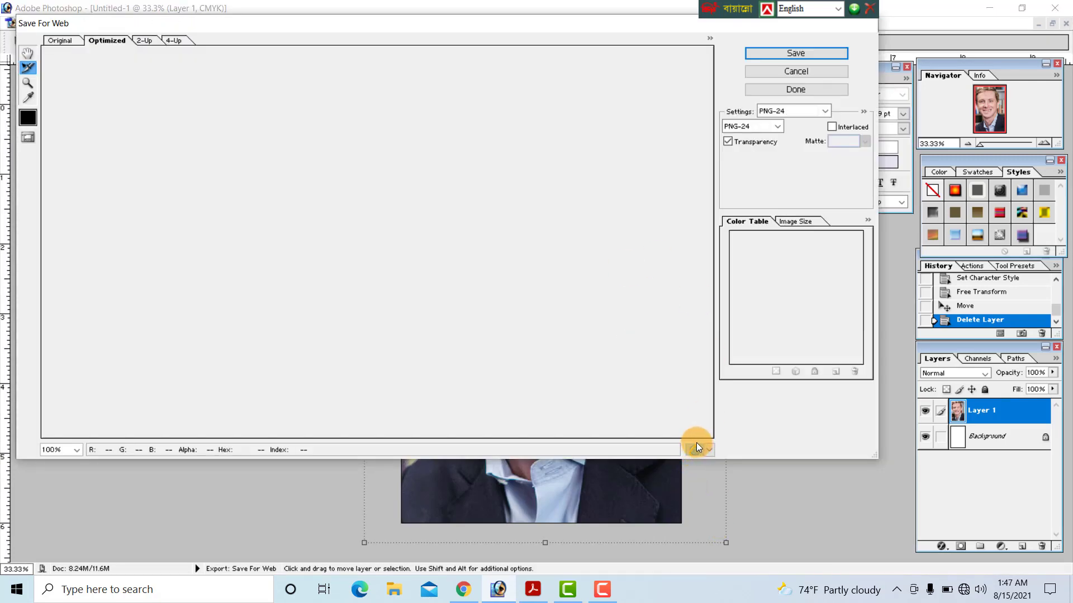
{"action": "left_click", "coordinate": [810, 113]}
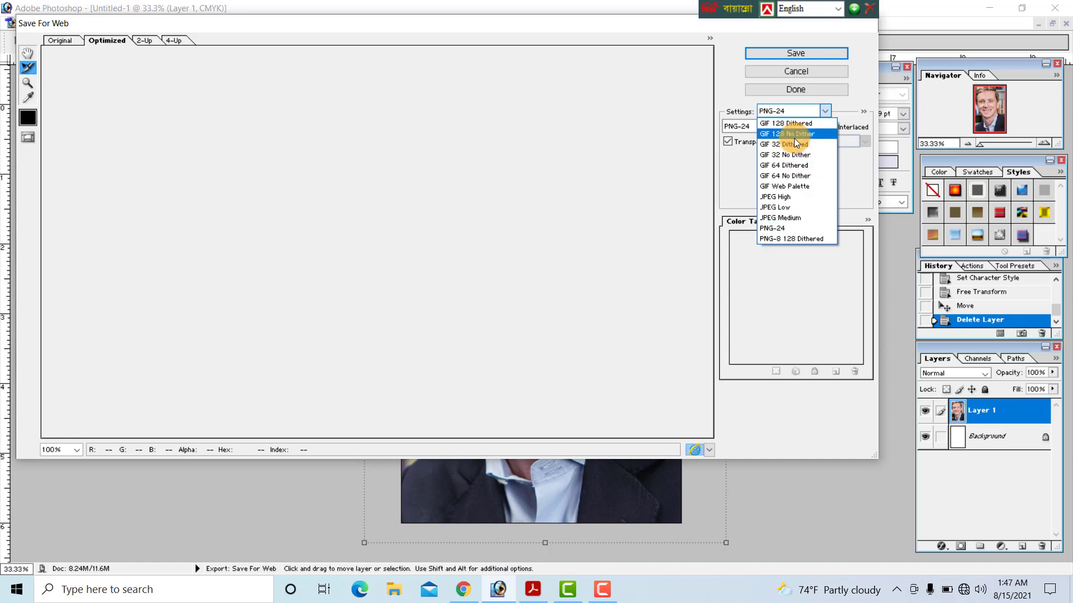
{"action": "left_click", "coordinate": [797, 229]}
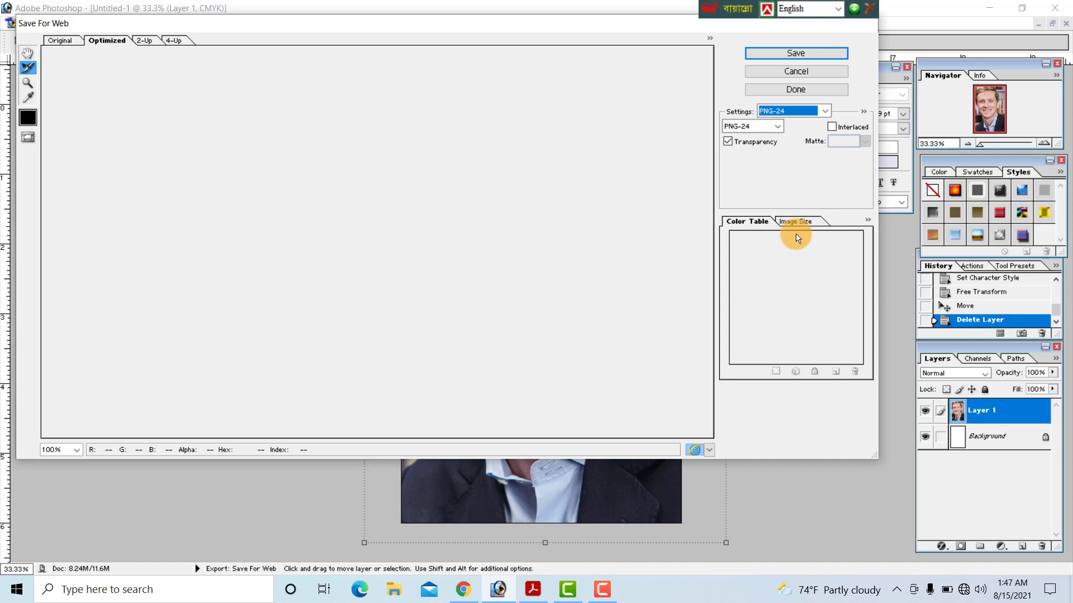
{"action": "left_click", "coordinate": [789, 56]}
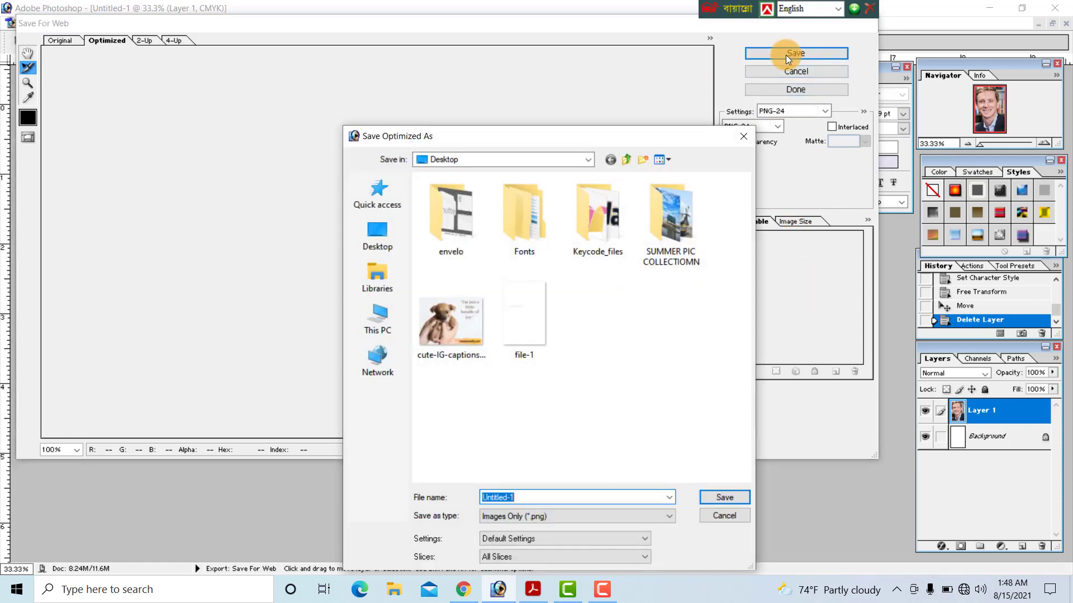
- Save the optimized image to the Desktop as picture 1, using Images Only (*.png), Default Settings and All Slices
{"action": "left_click_drag", "start_coordinate": [515, 132], "coordinate": [473, 65]}
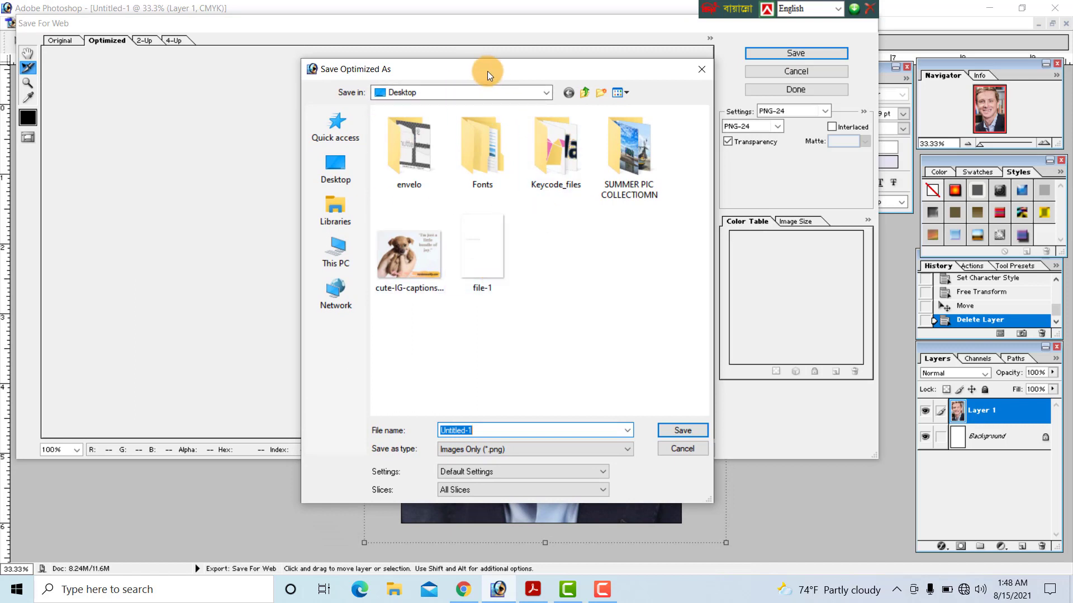
{"action": "left_click_drag", "start_coordinate": [484, 68], "coordinate": [494, 45]}
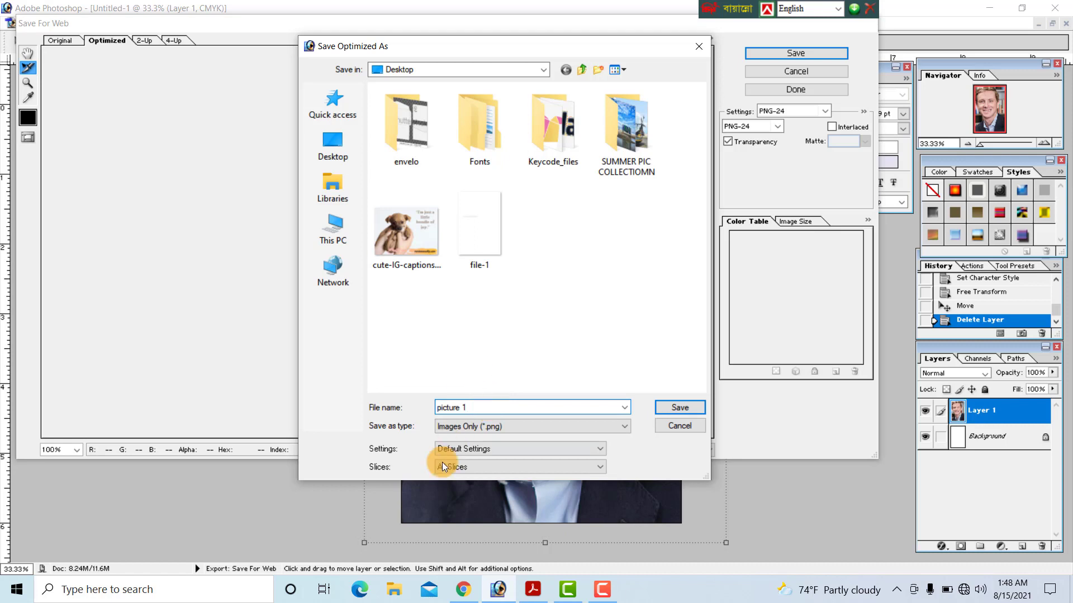
{"action": "left_click", "coordinate": [535, 427]}
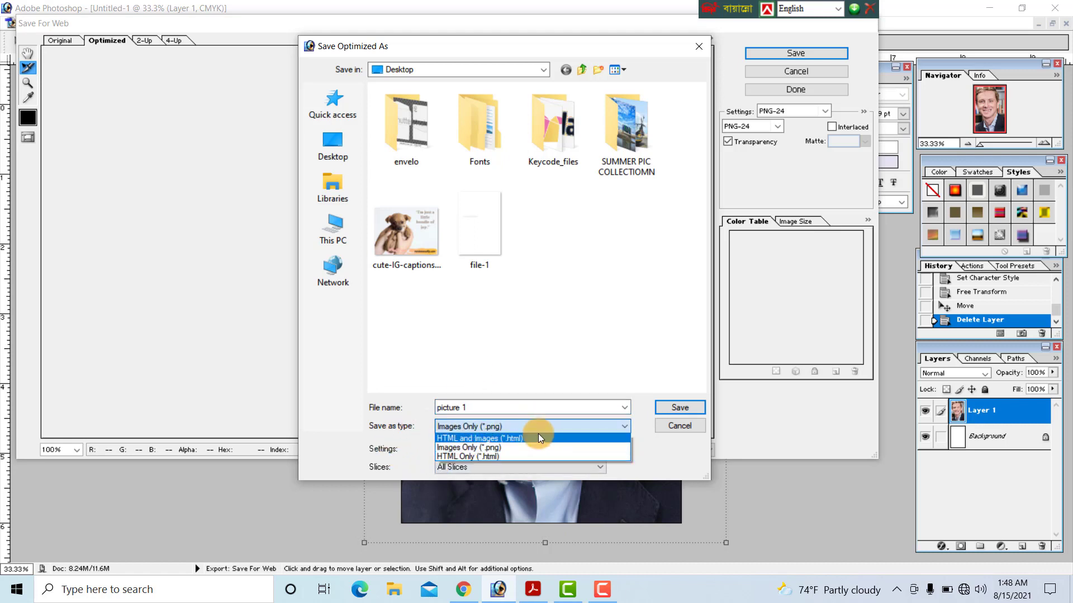
{"action": "left_click", "coordinate": [531, 433]}
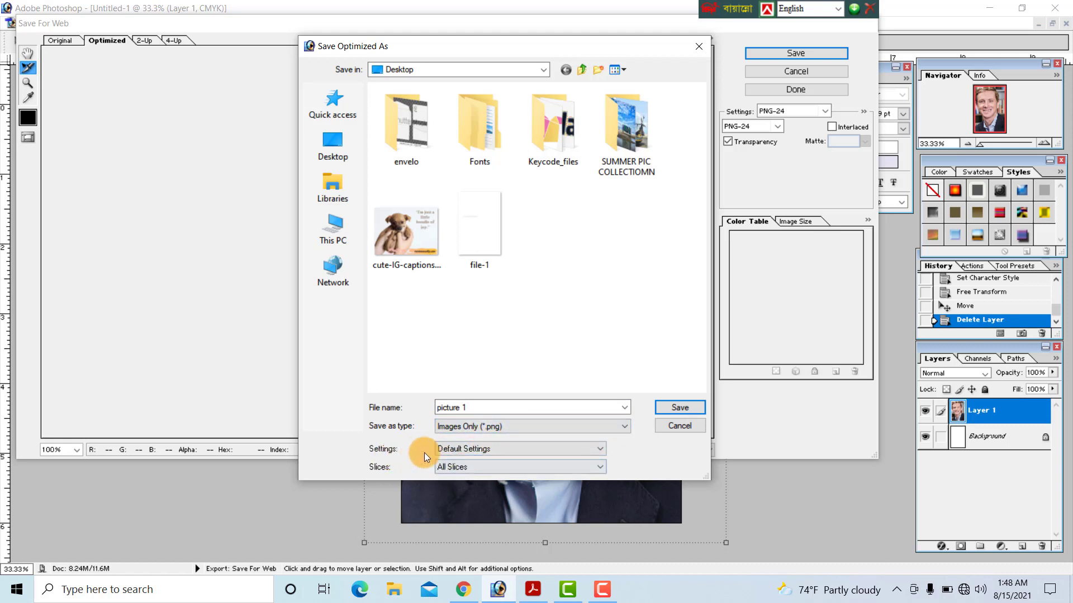
{"action": "left_click", "coordinate": [542, 451]}
{"action": "left_click", "coordinate": [542, 450]}
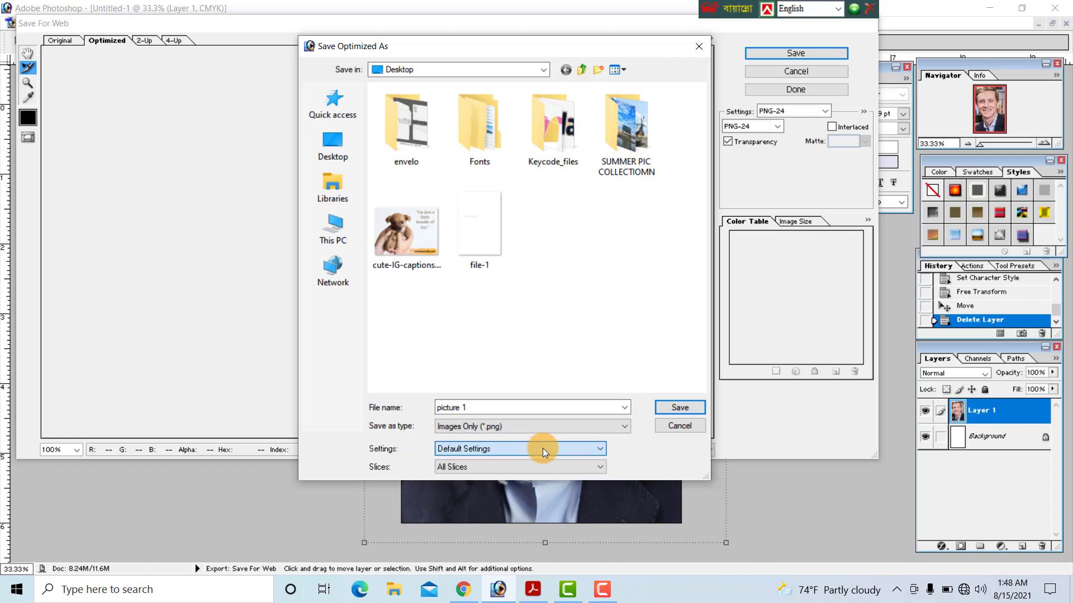
{"action": "left_click", "coordinate": [499, 469]}
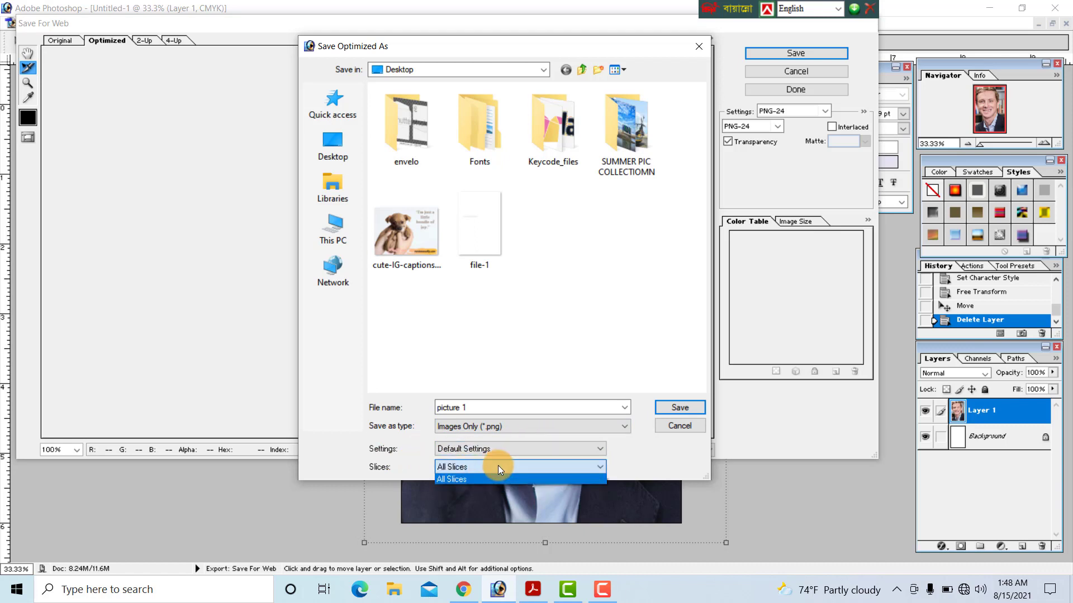
{"action": "left_click", "coordinate": [497, 479]}
{"action": "left_click", "coordinate": [682, 409]}
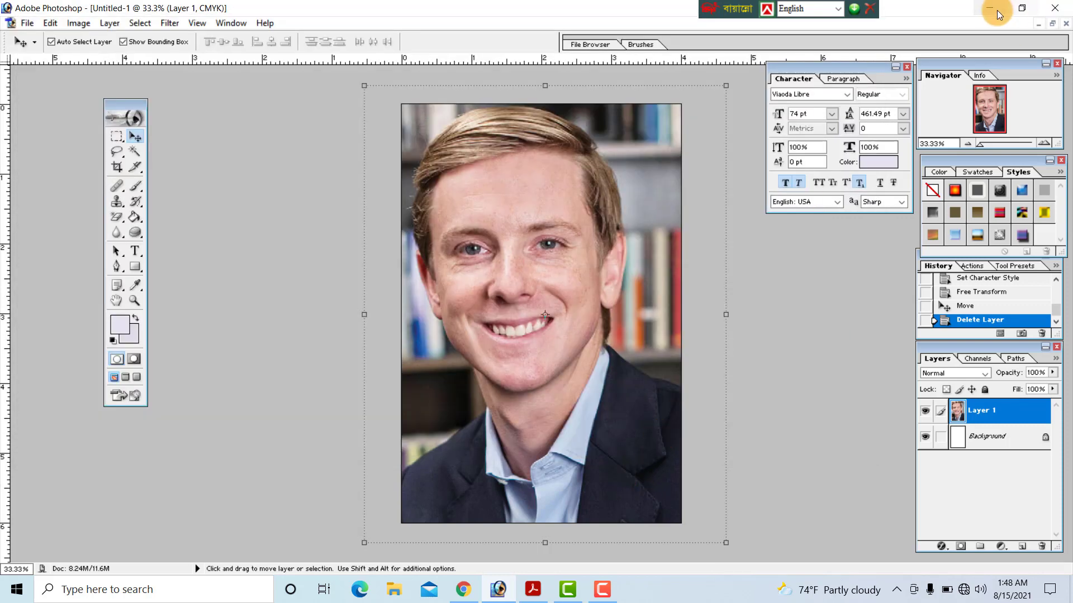
- Show the desktop and check the file type of the exported picture-1 in its properties
{"action": "left_click", "coordinate": [990, 8]}
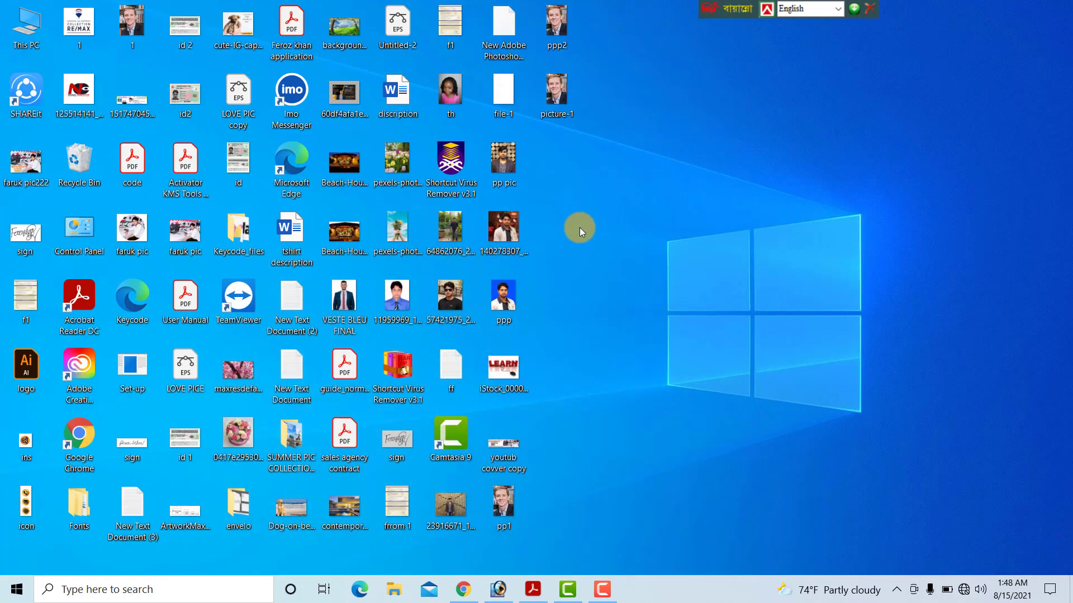
{"action": "left_click", "coordinate": [554, 114]}
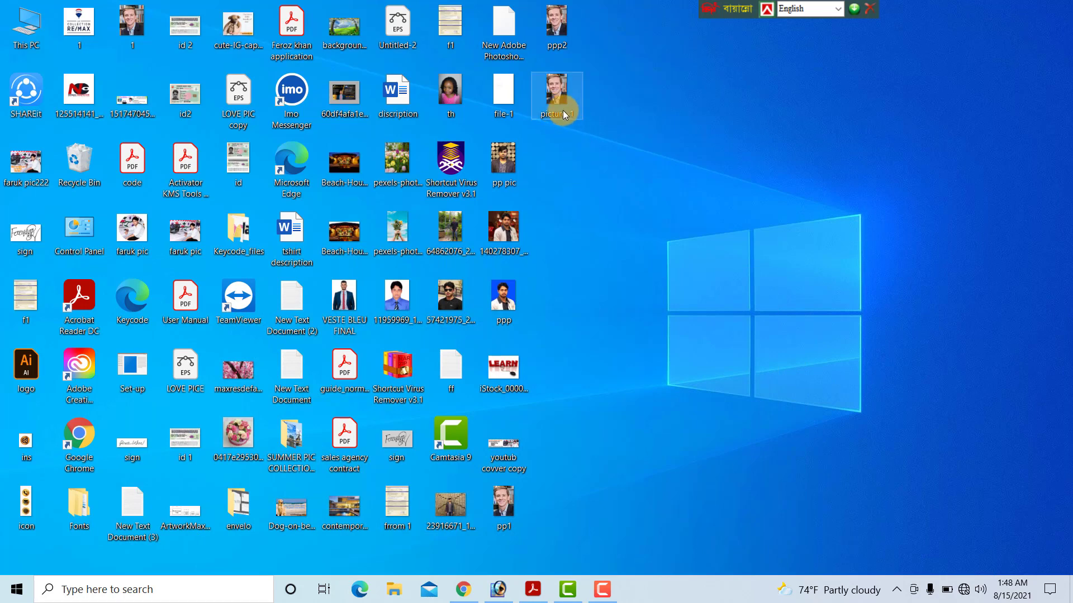
{"action": "right_click", "coordinate": [563, 111]}
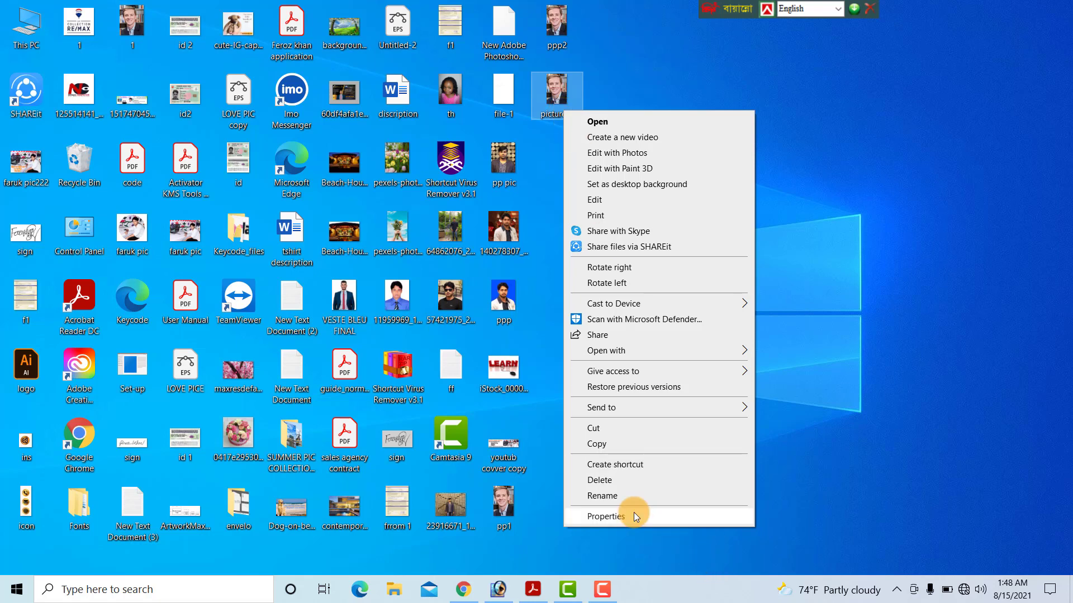
{"action": "left_click", "coordinate": [634, 516]}
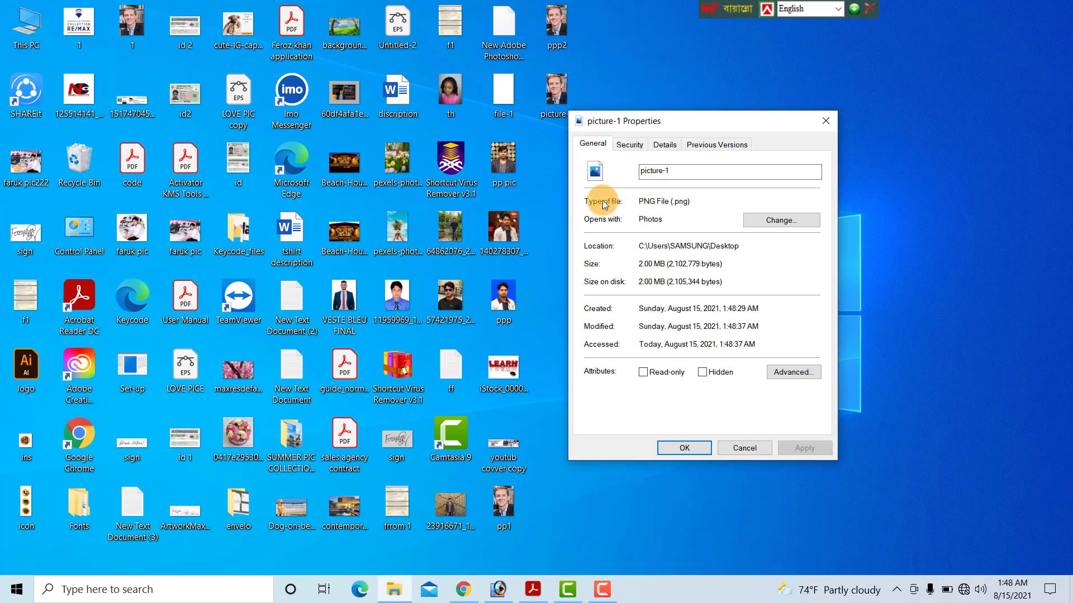
{"action": "left_click", "coordinate": [644, 201]}
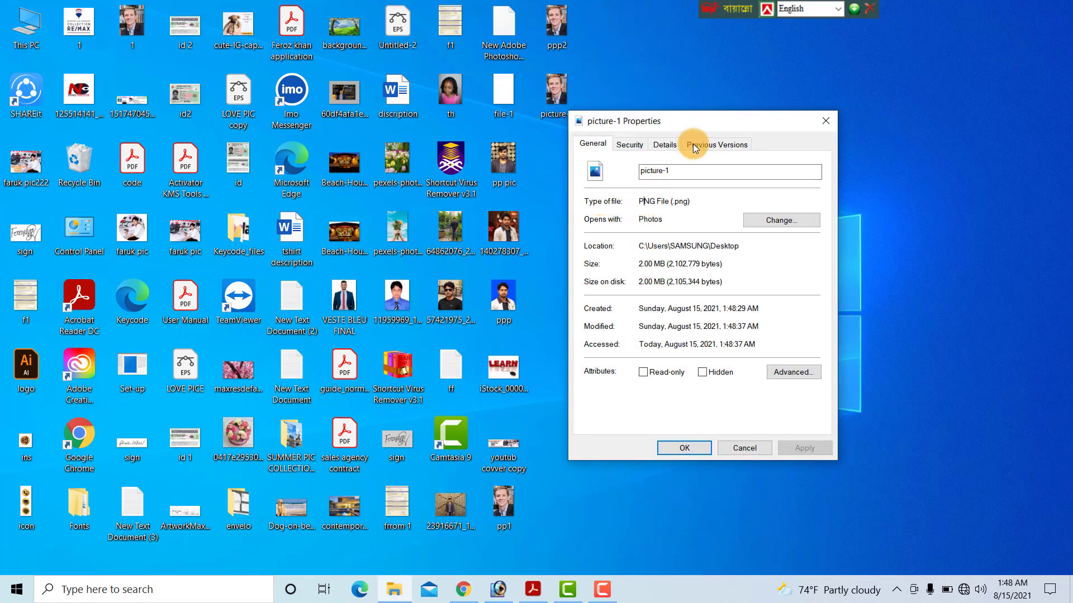
{"action": "left_click", "coordinate": [826, 121]}
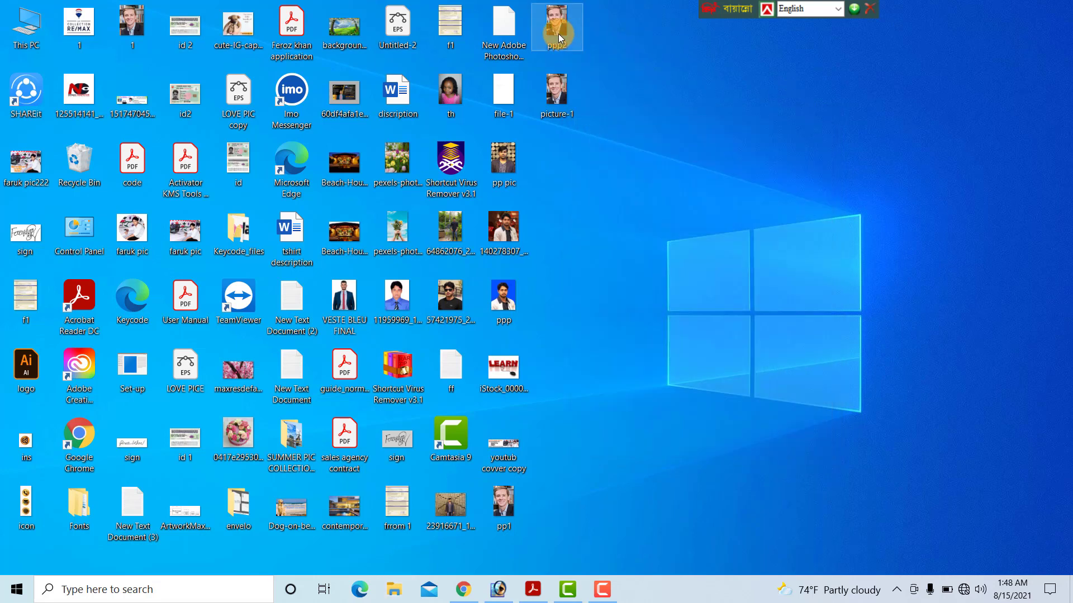
- Check the file types of the saved images ppp2 and pp1 in their properties
{"action": "right_click", "coordinate": [559, 37]}
{"action": "left_click", "coordinate": [623, 443]}
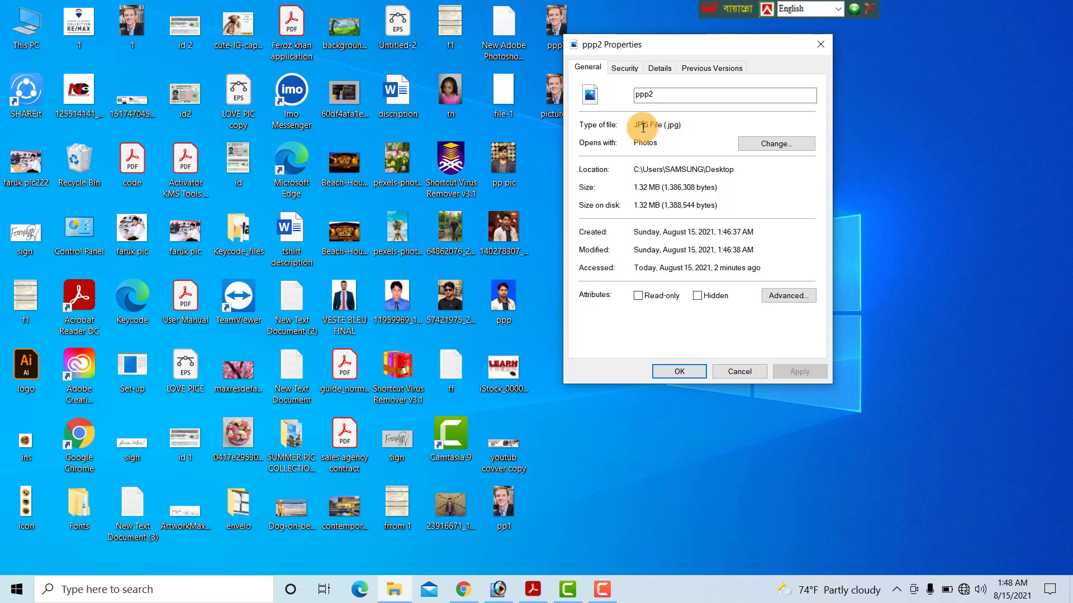
{"action": "left_click", "coordinate": [746, 371]}
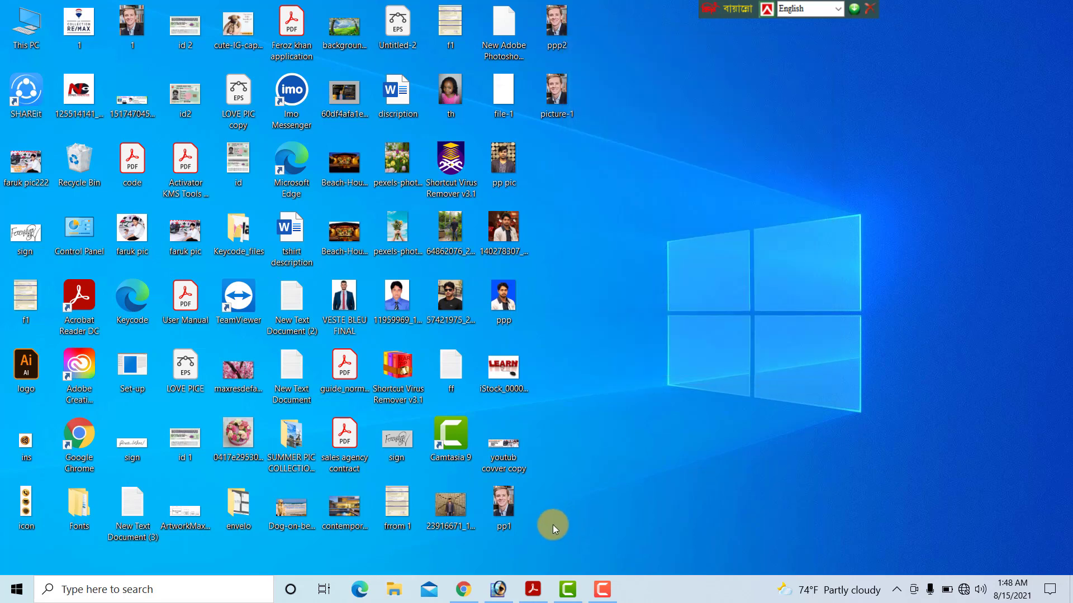
{"action": "right_click", "coordinate": [507, 515]}
{"action": "left_click", "coordinate": [545, 497]}
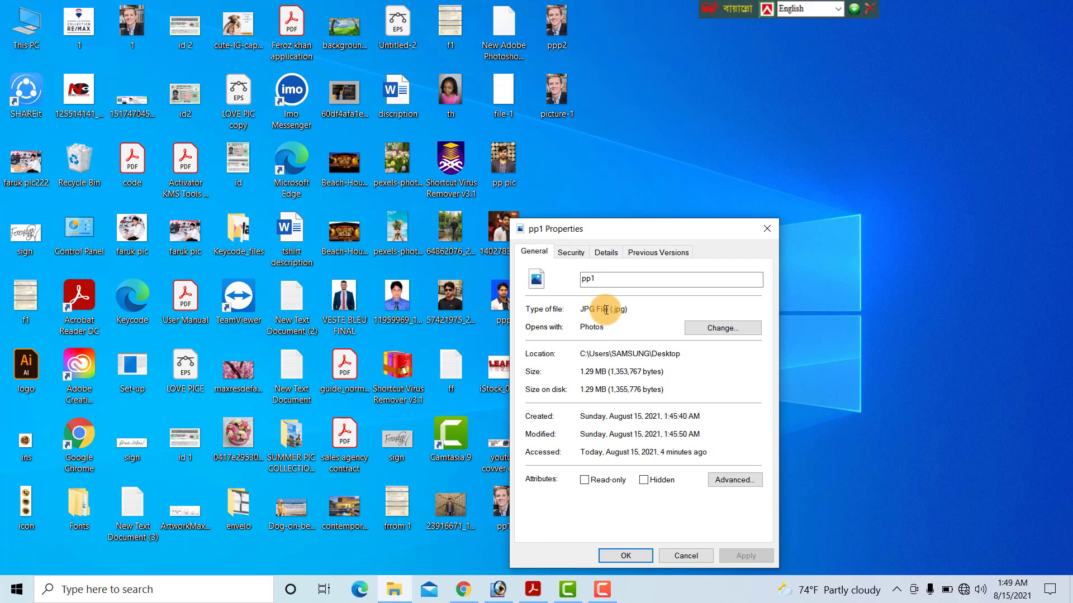
{"action": "left_click", "coordinate": [767, 229]}
- Recheck the file type of picture-1 in its properties for comparison with the two other saved images
{"action": "right_click", "coordinate": [565, 105]}
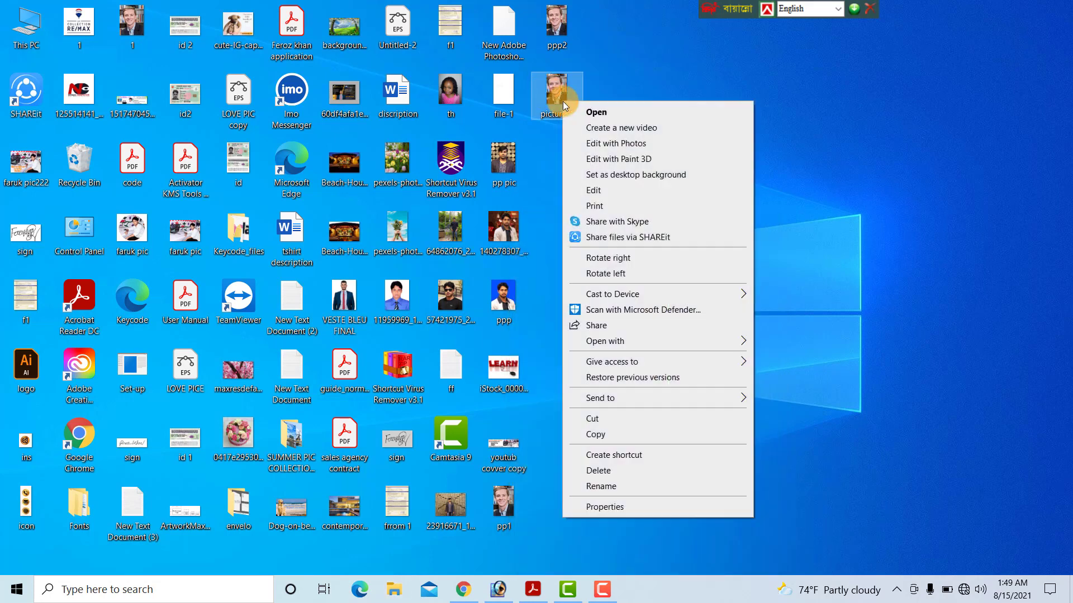
{"action": "left_click", "coordinate": [657, 507]}
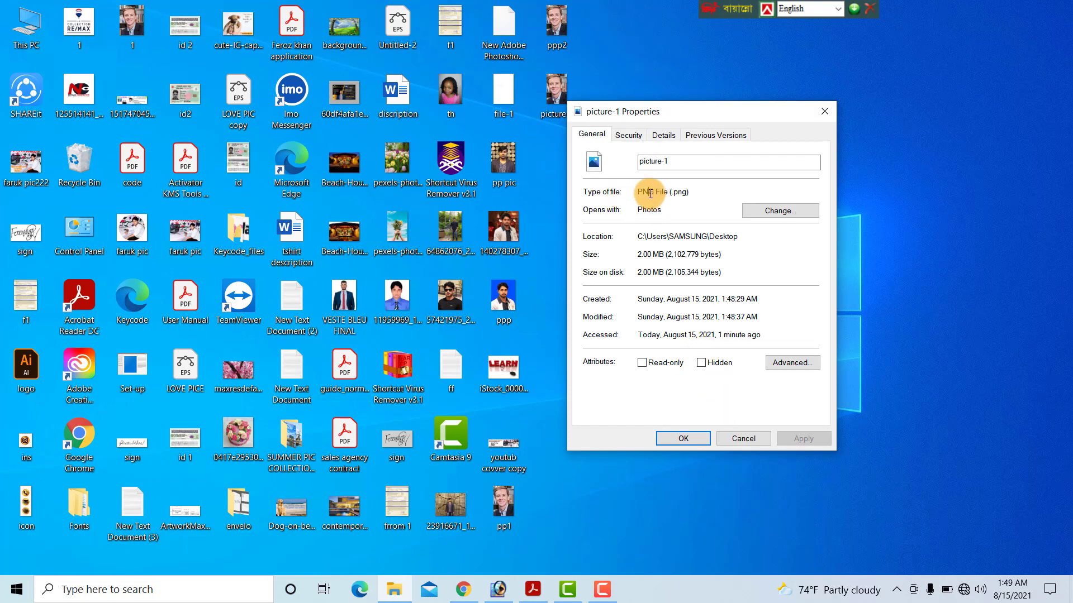
{"action": "left_click", "coordinate": [824, 111]}
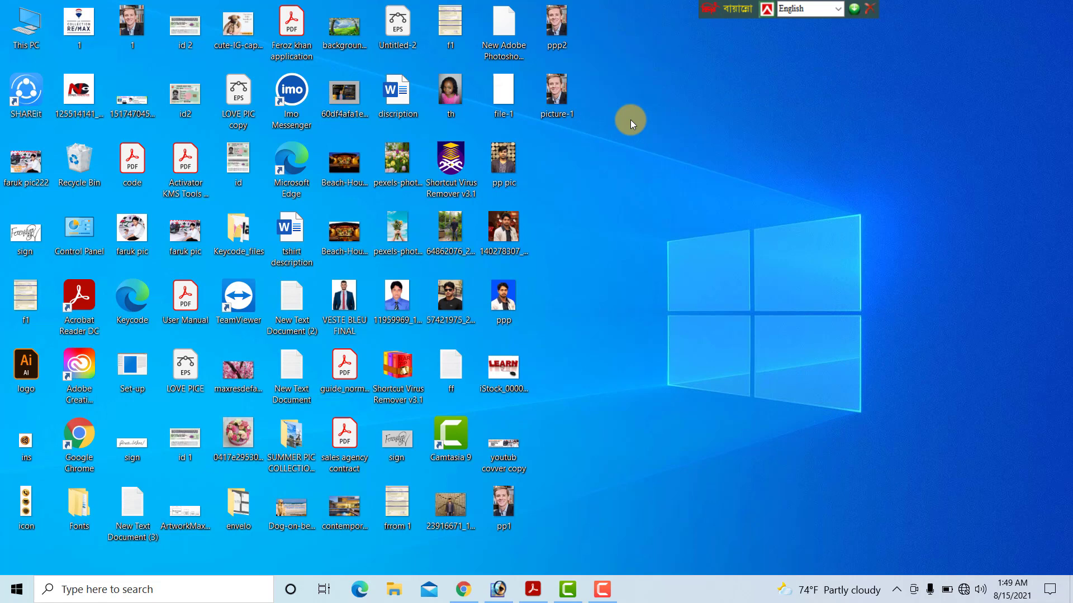
- View picture-1.png and ppp2.jpg in Photos to compare the web export with the Save As version
{"action": "double_click", "coordinate": [570, 103]}
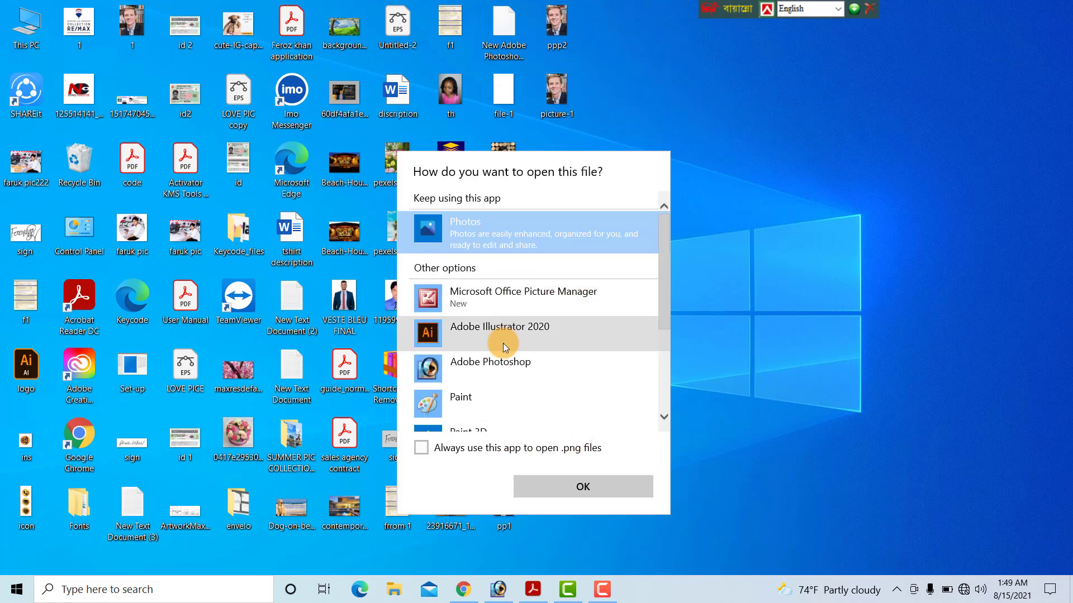
{"action": "scroll", "coordinate": [504, 350], "scroll_direction": "down", "scroll_amount": 2}
{"action": "scroll", "coordinate": [500, 346], "scroll_direction": "down", "scroll_amount": 2}
{"action": "scroll", "coordinate": [503, 354], "scroll_direction": "up", "scroll_amount": 4}
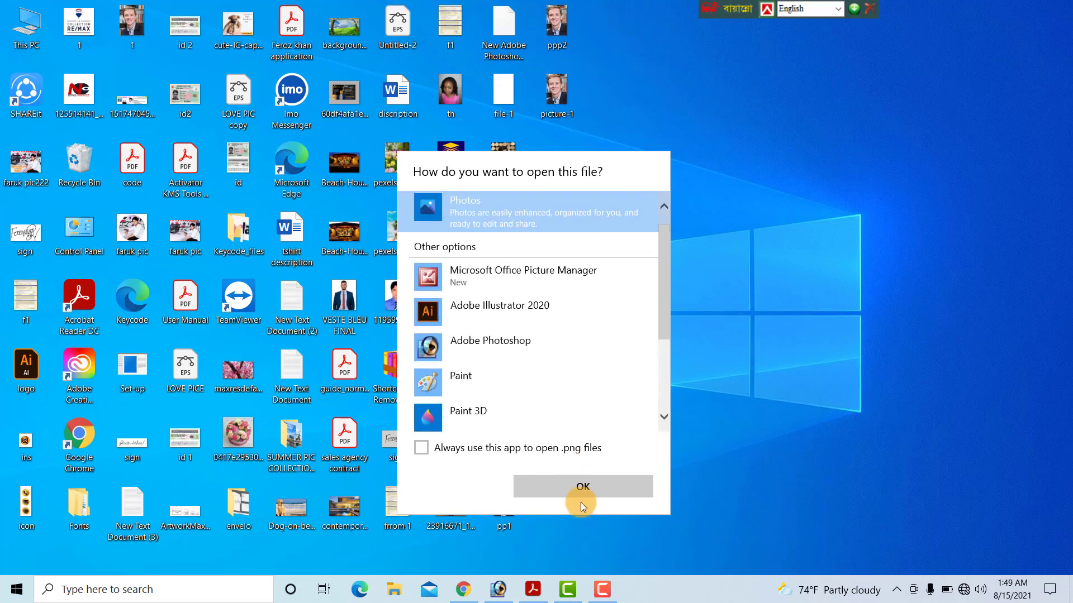
{"action": "double_click", "coordinate": [482, 222]}
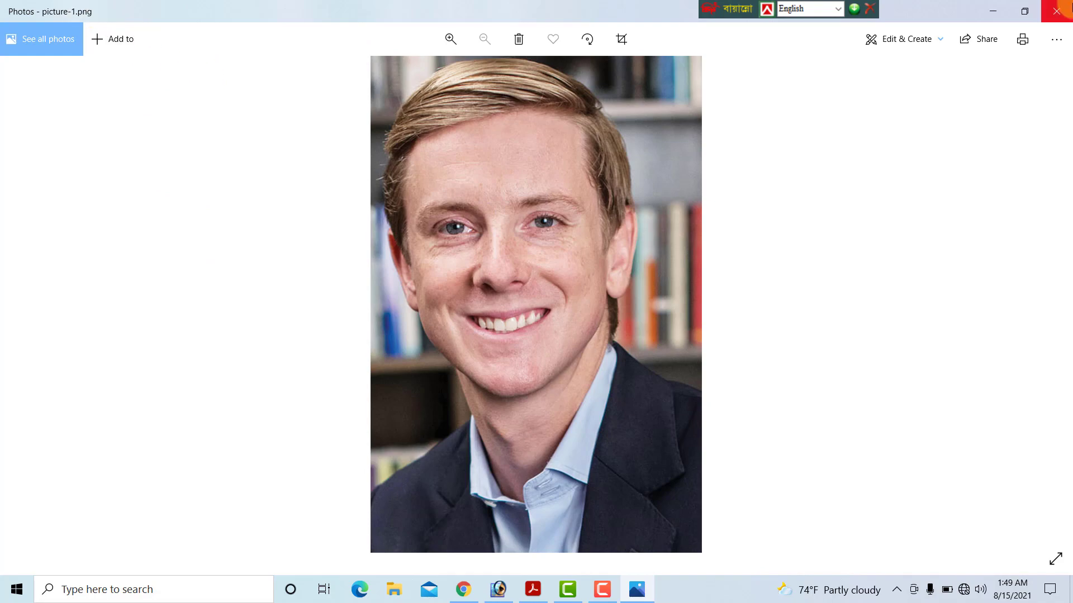
{"action": "left_click", "coordinate": [1057, 11]}
{"action": "double_click", "coordinate": [554, 44]}
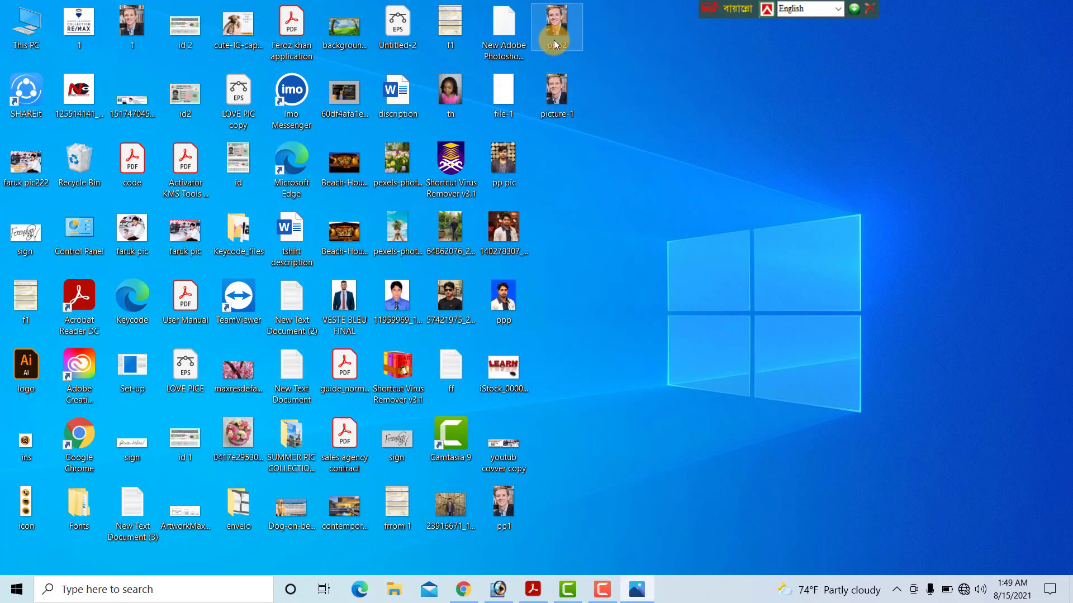